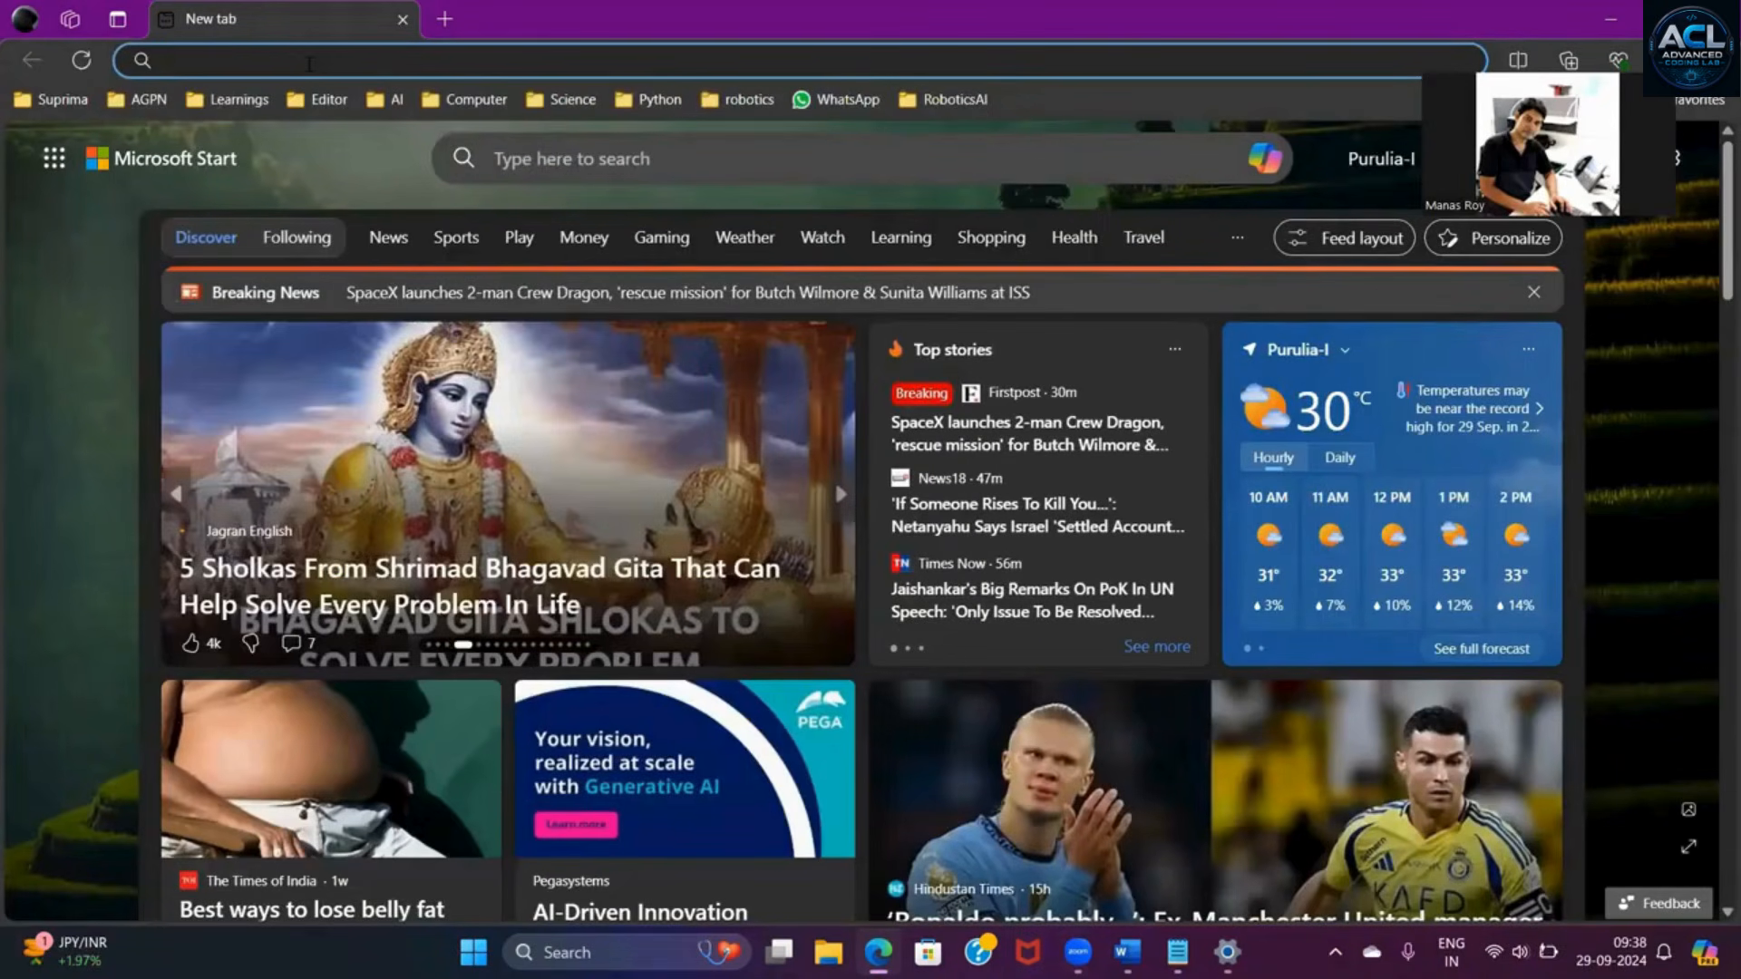
- Search the web for "tinkercad" and open the official Tinkercad website from the results
{"action": "type", "text": "t"}
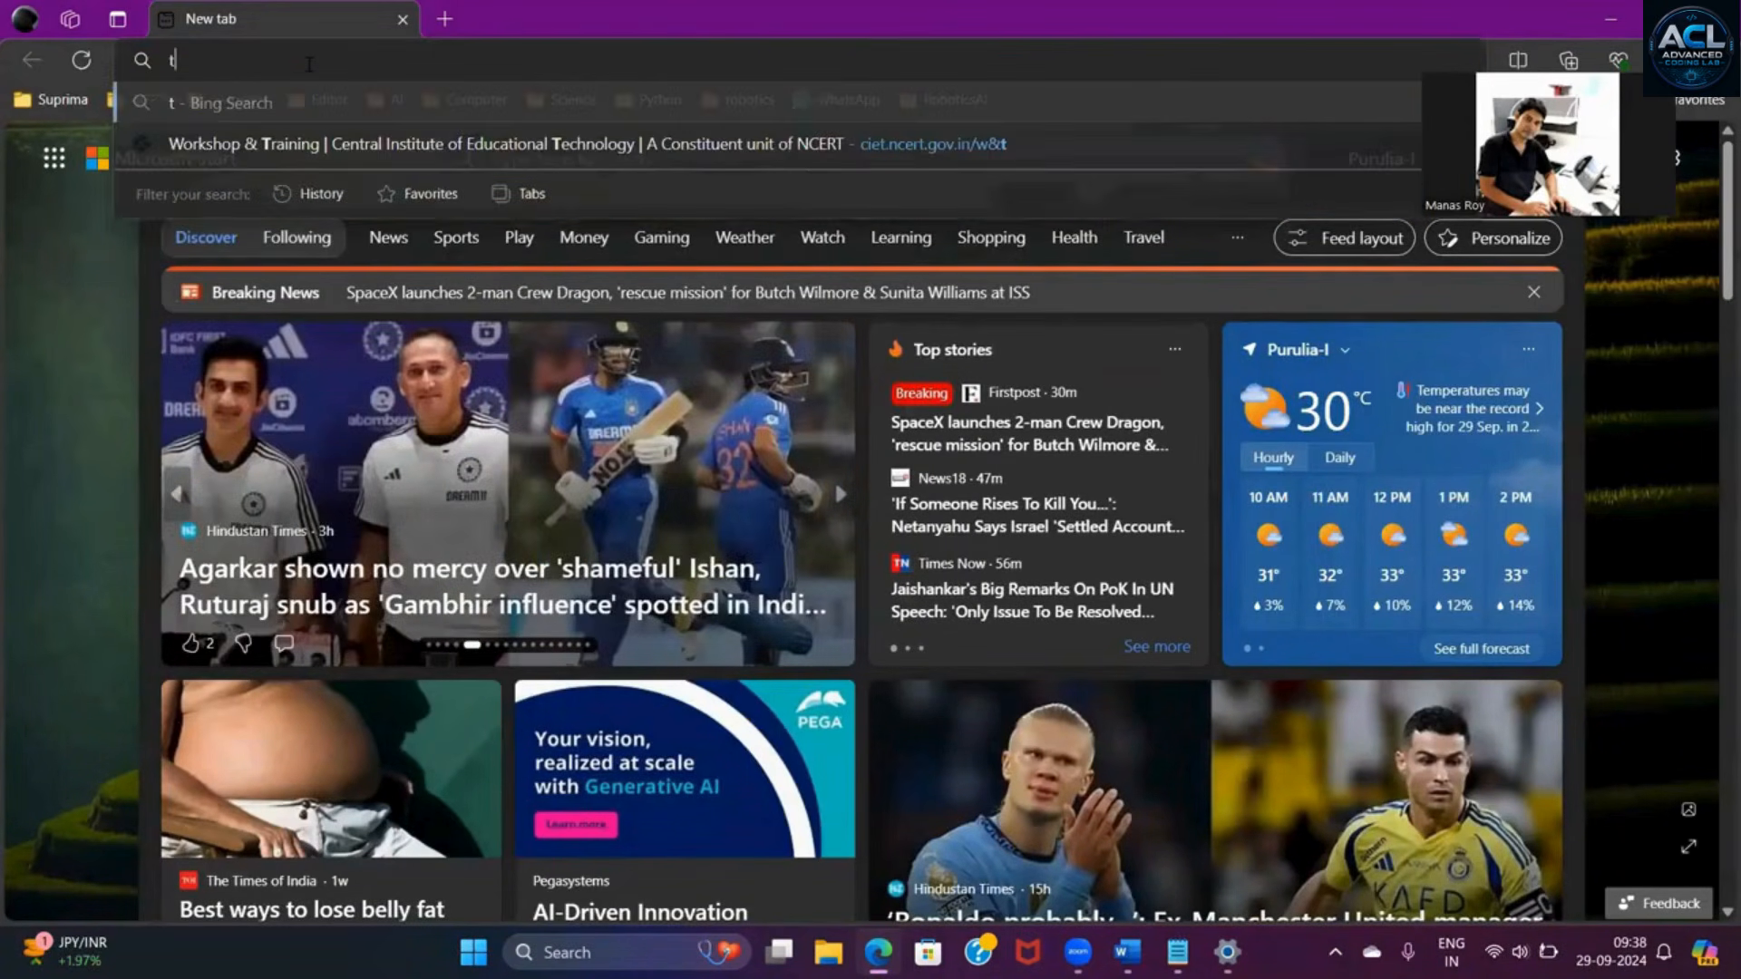
{"action": "type", "text": "inker"}
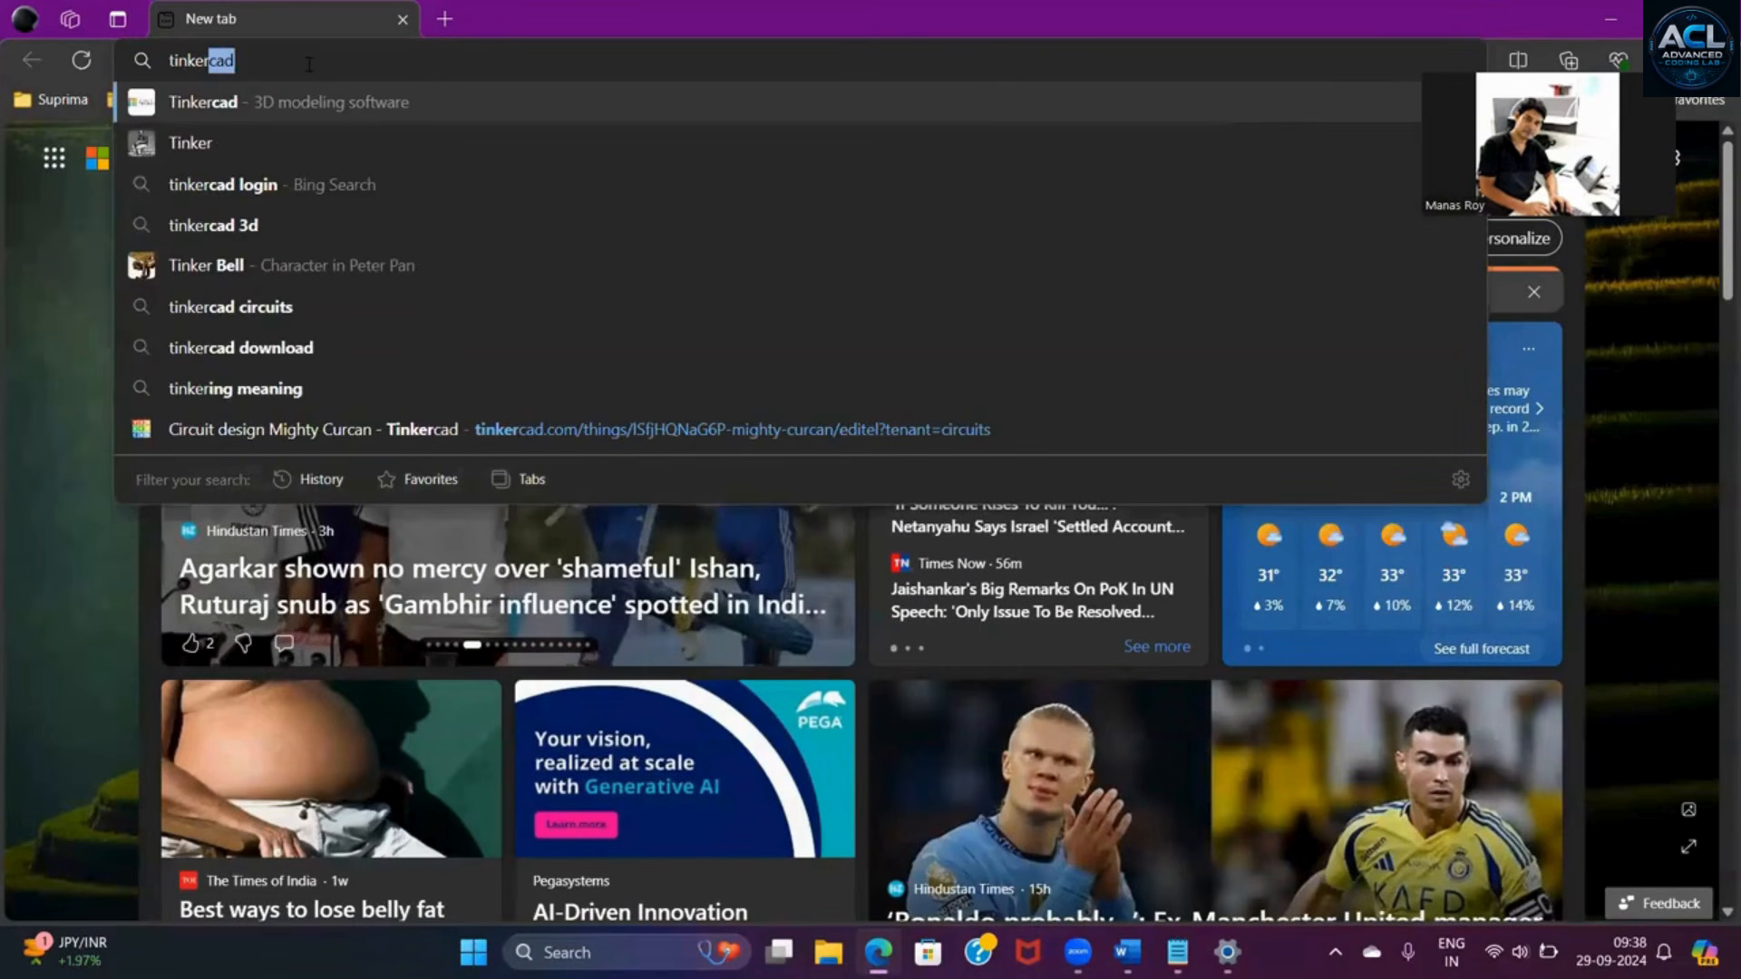
{"action": "type", "text": "cad"}
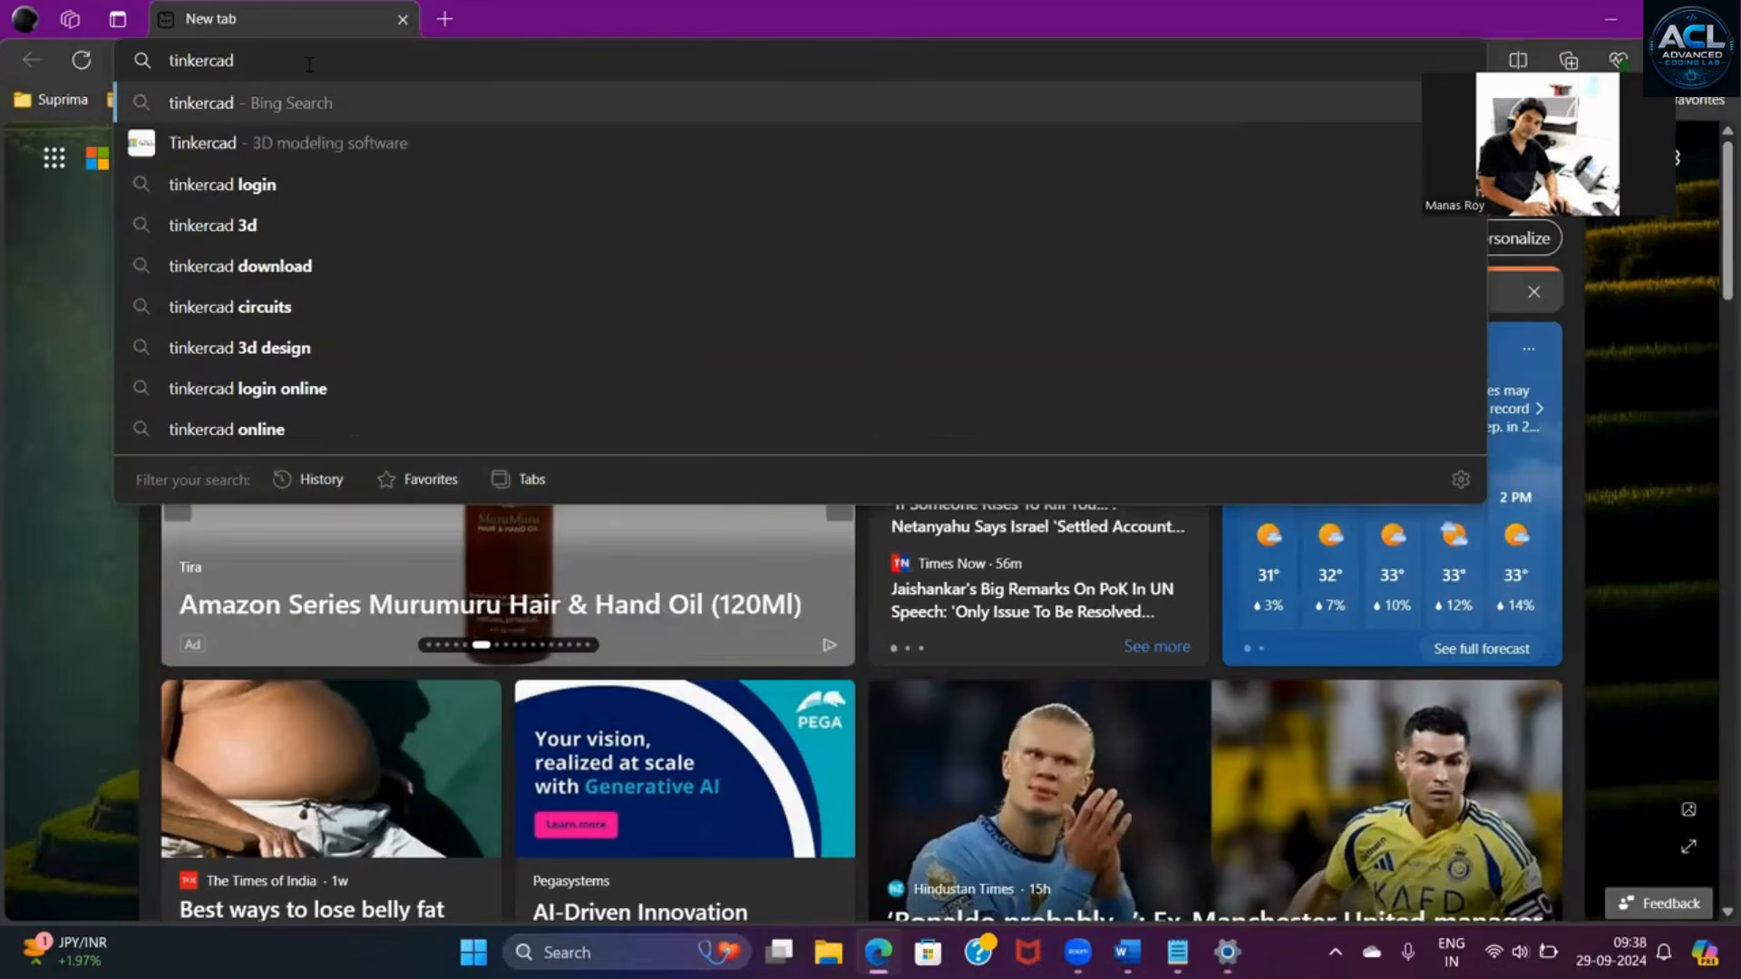
{"action": "key", "text": "Return"}
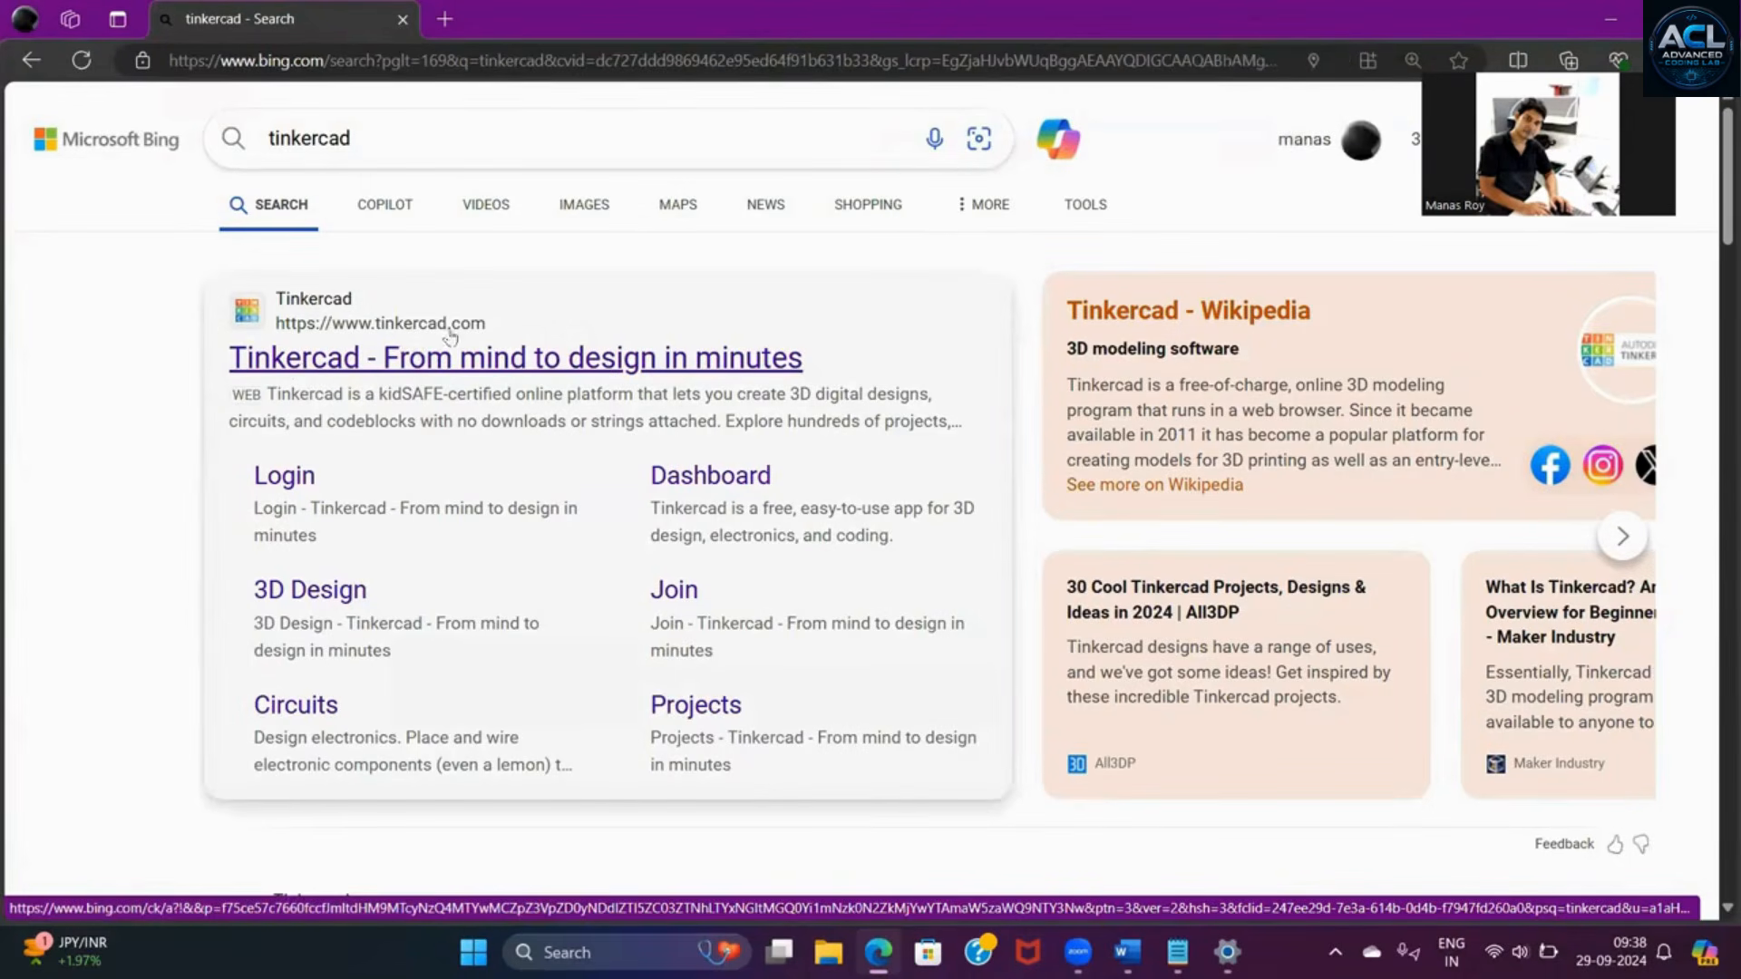
{"action": "left_click", "coordinate": [482, 362]}
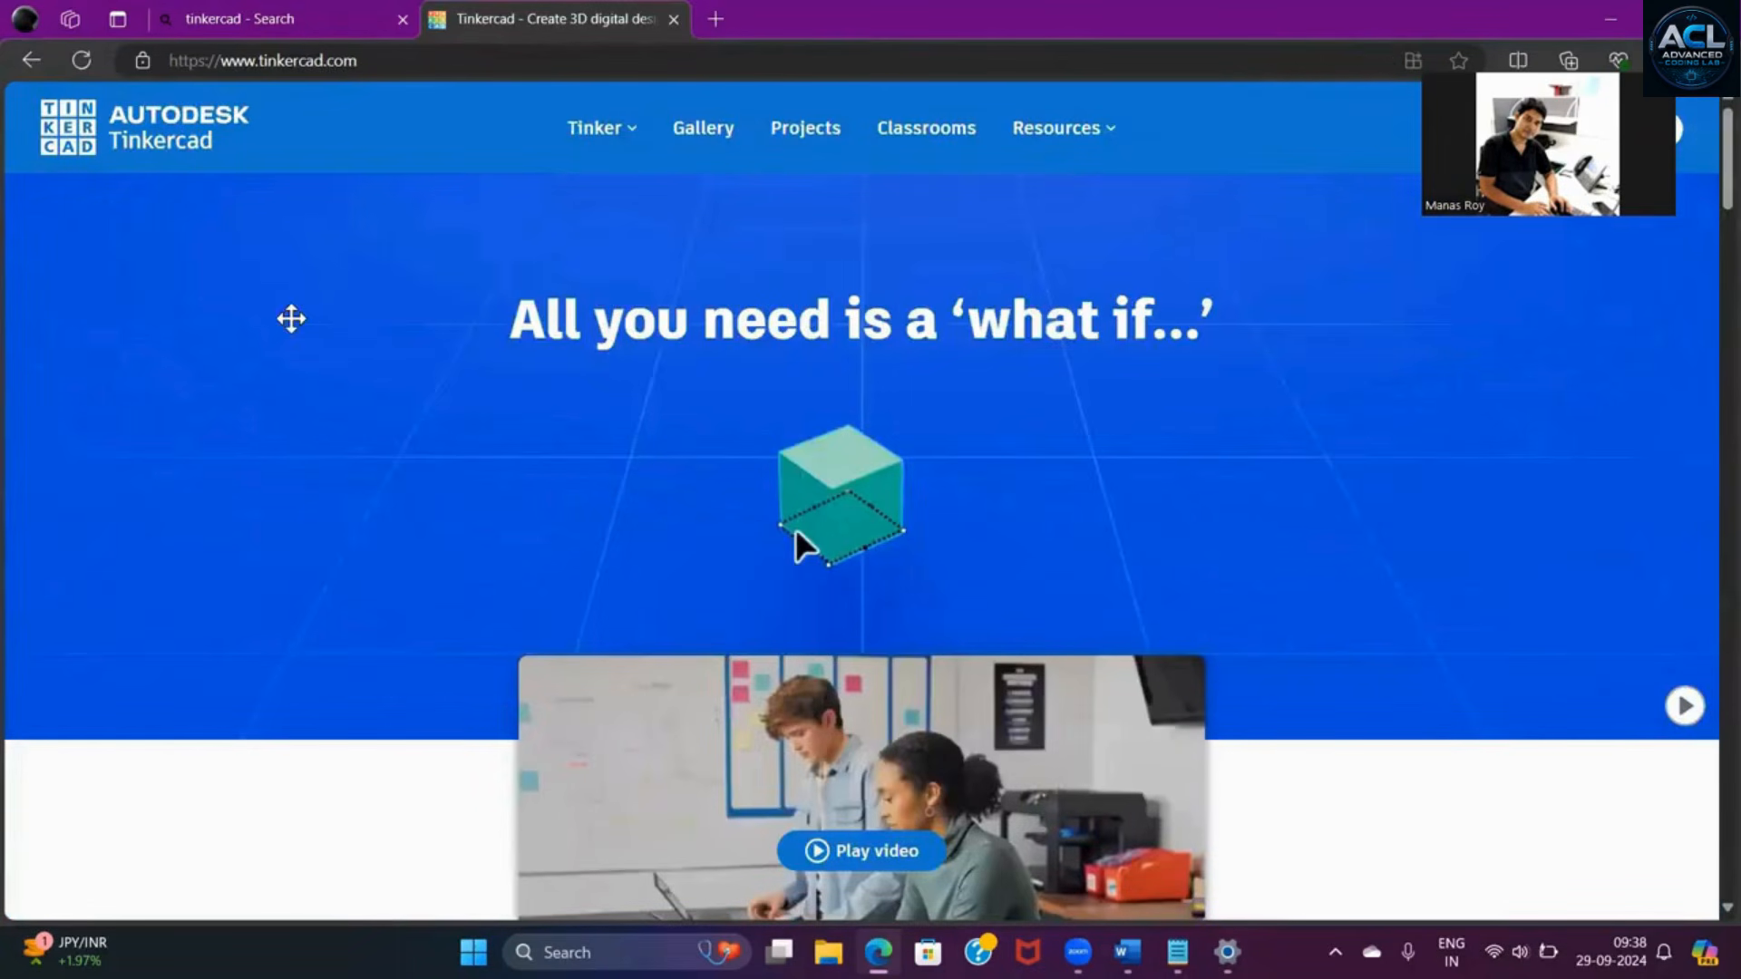
{"action": "left_click_drag", "start_coordinate": [291, 318], "coordinate": [78, 265]}
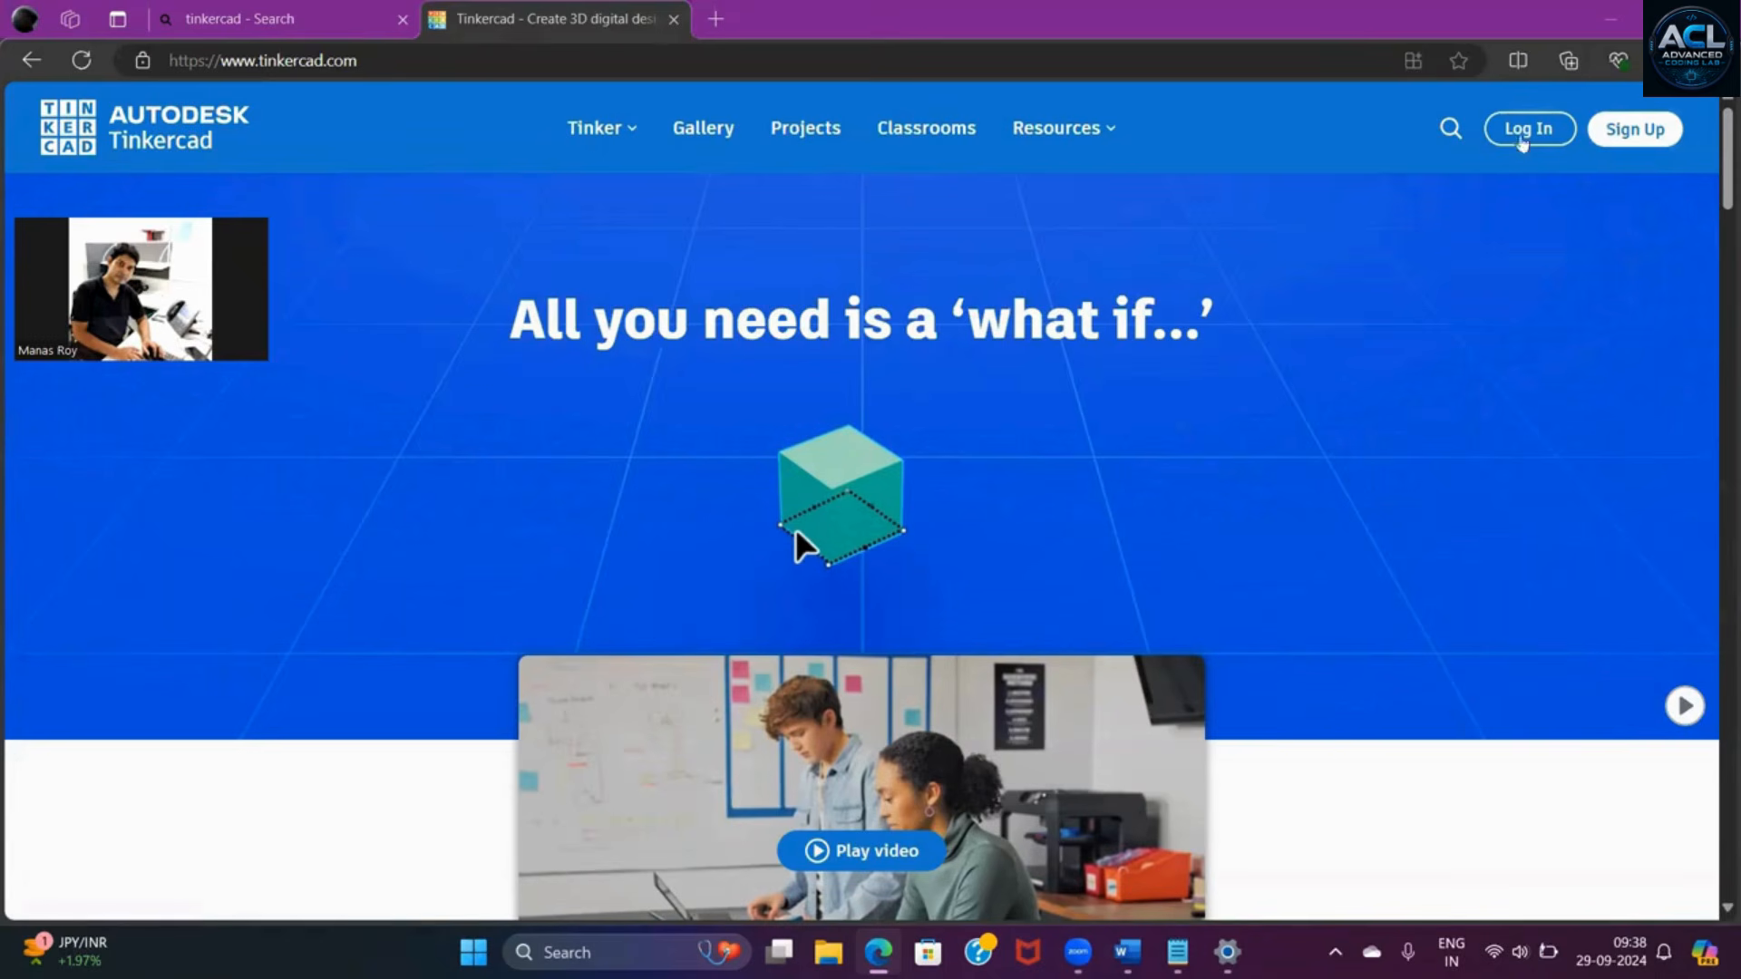
- Log in with a personal account through Google, using the saved e-mail's passkey and entering the Windows Security PIN
{"action": "left_click", "coordinate": [1525, 130]}
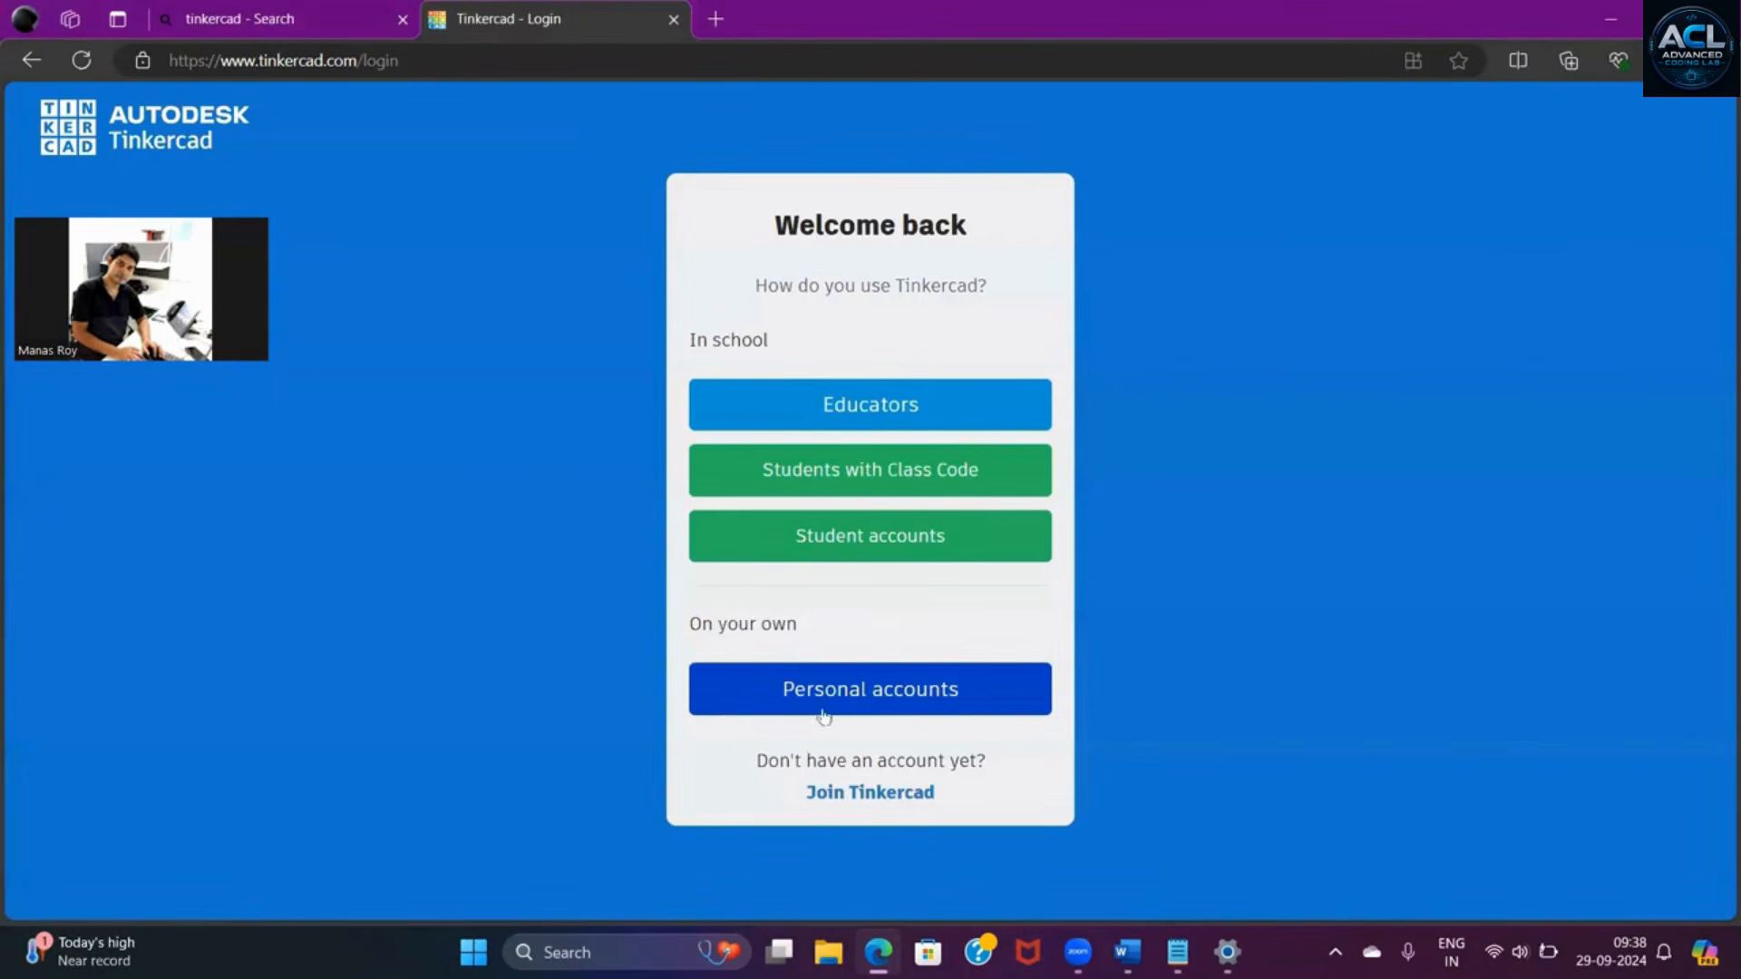
{"action": "left_click", "coordinate": [859, 703]}
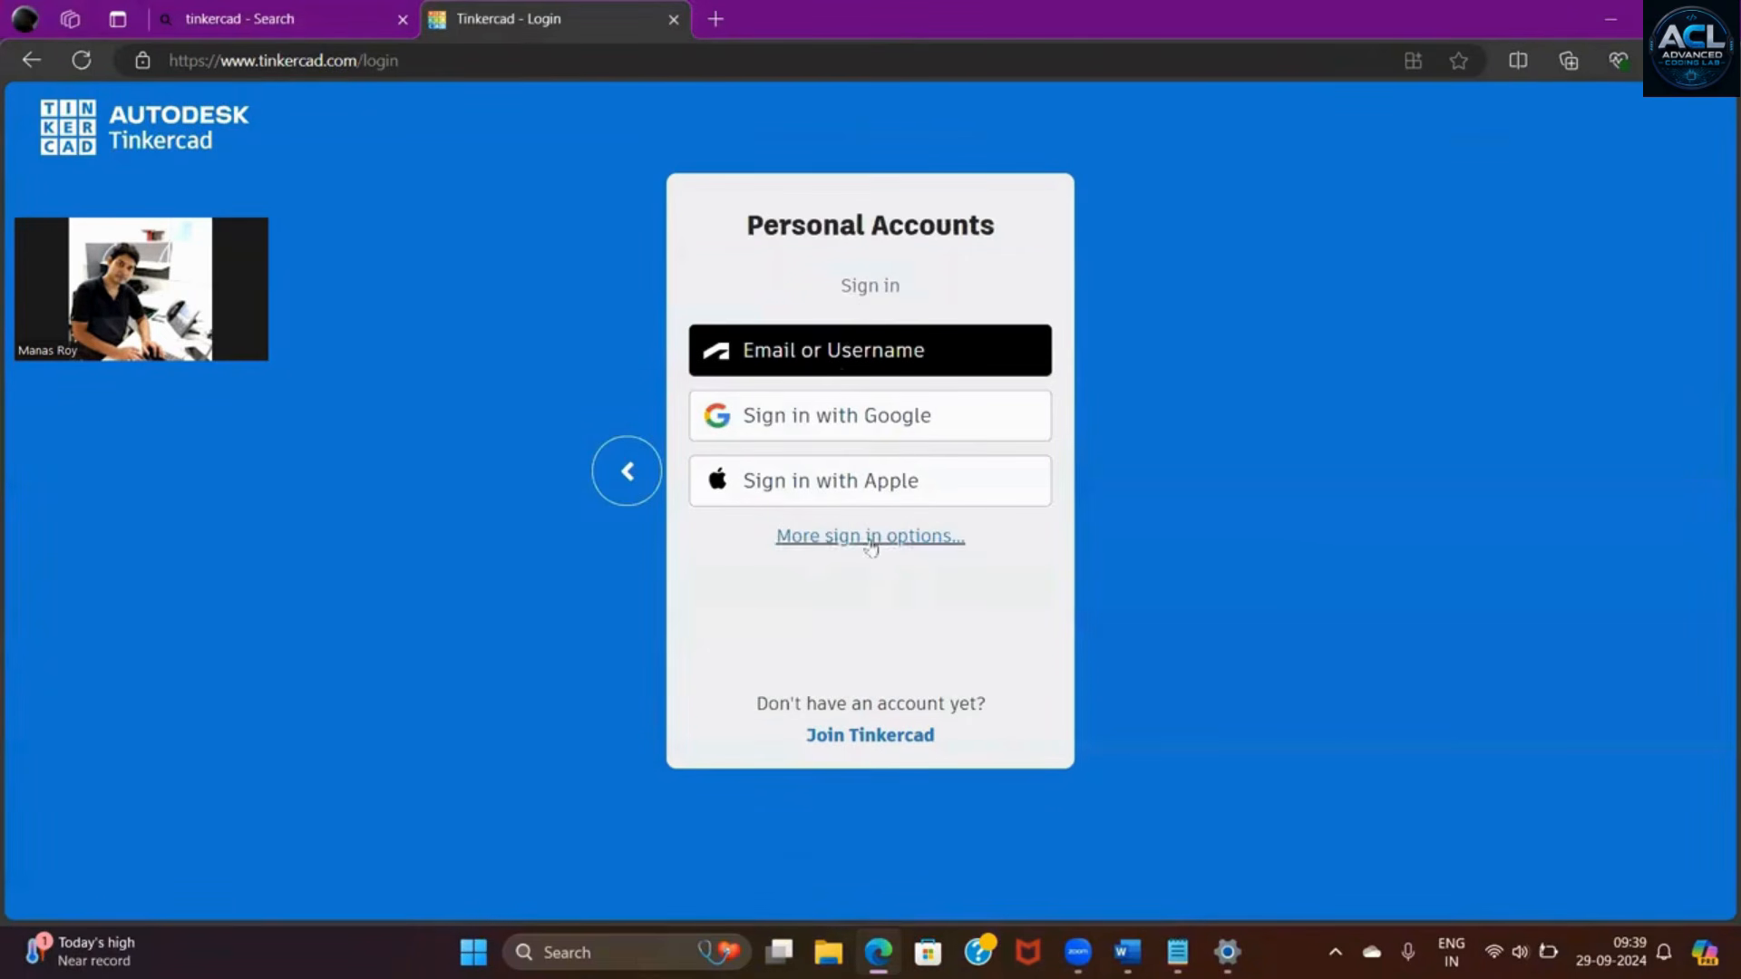
{"action": "left_click", "coordinate": [848, 426]}
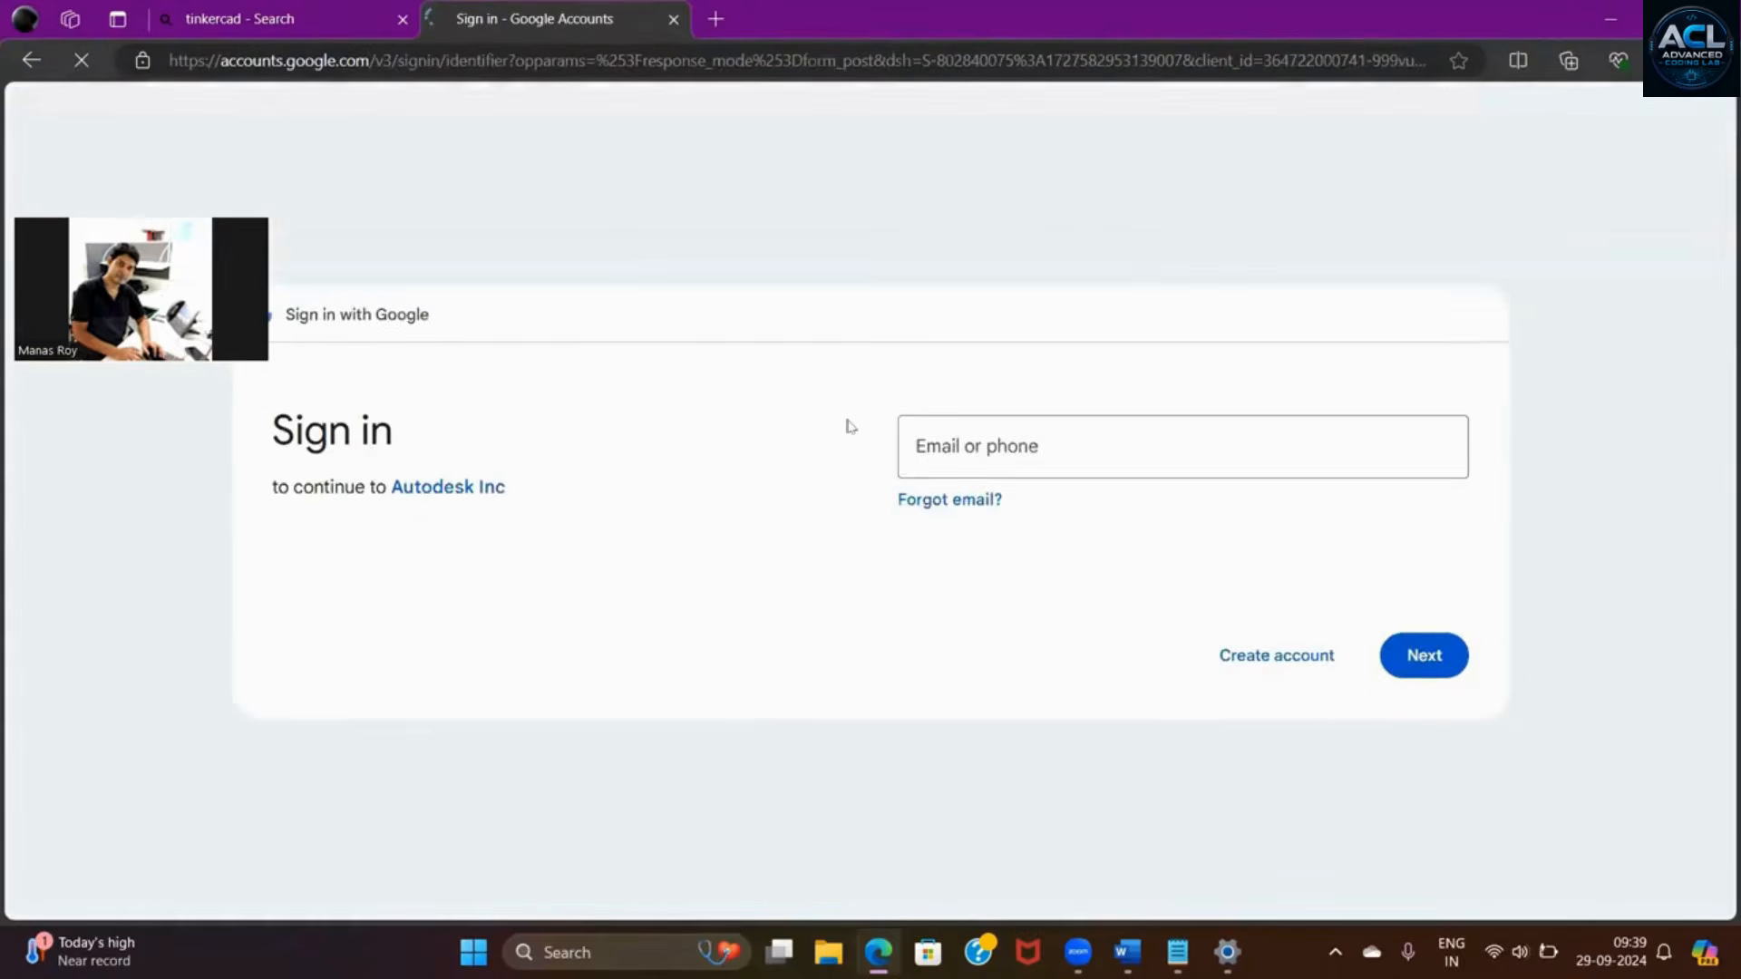
{"action": "left_click", "coordinate": [1004, 408]}
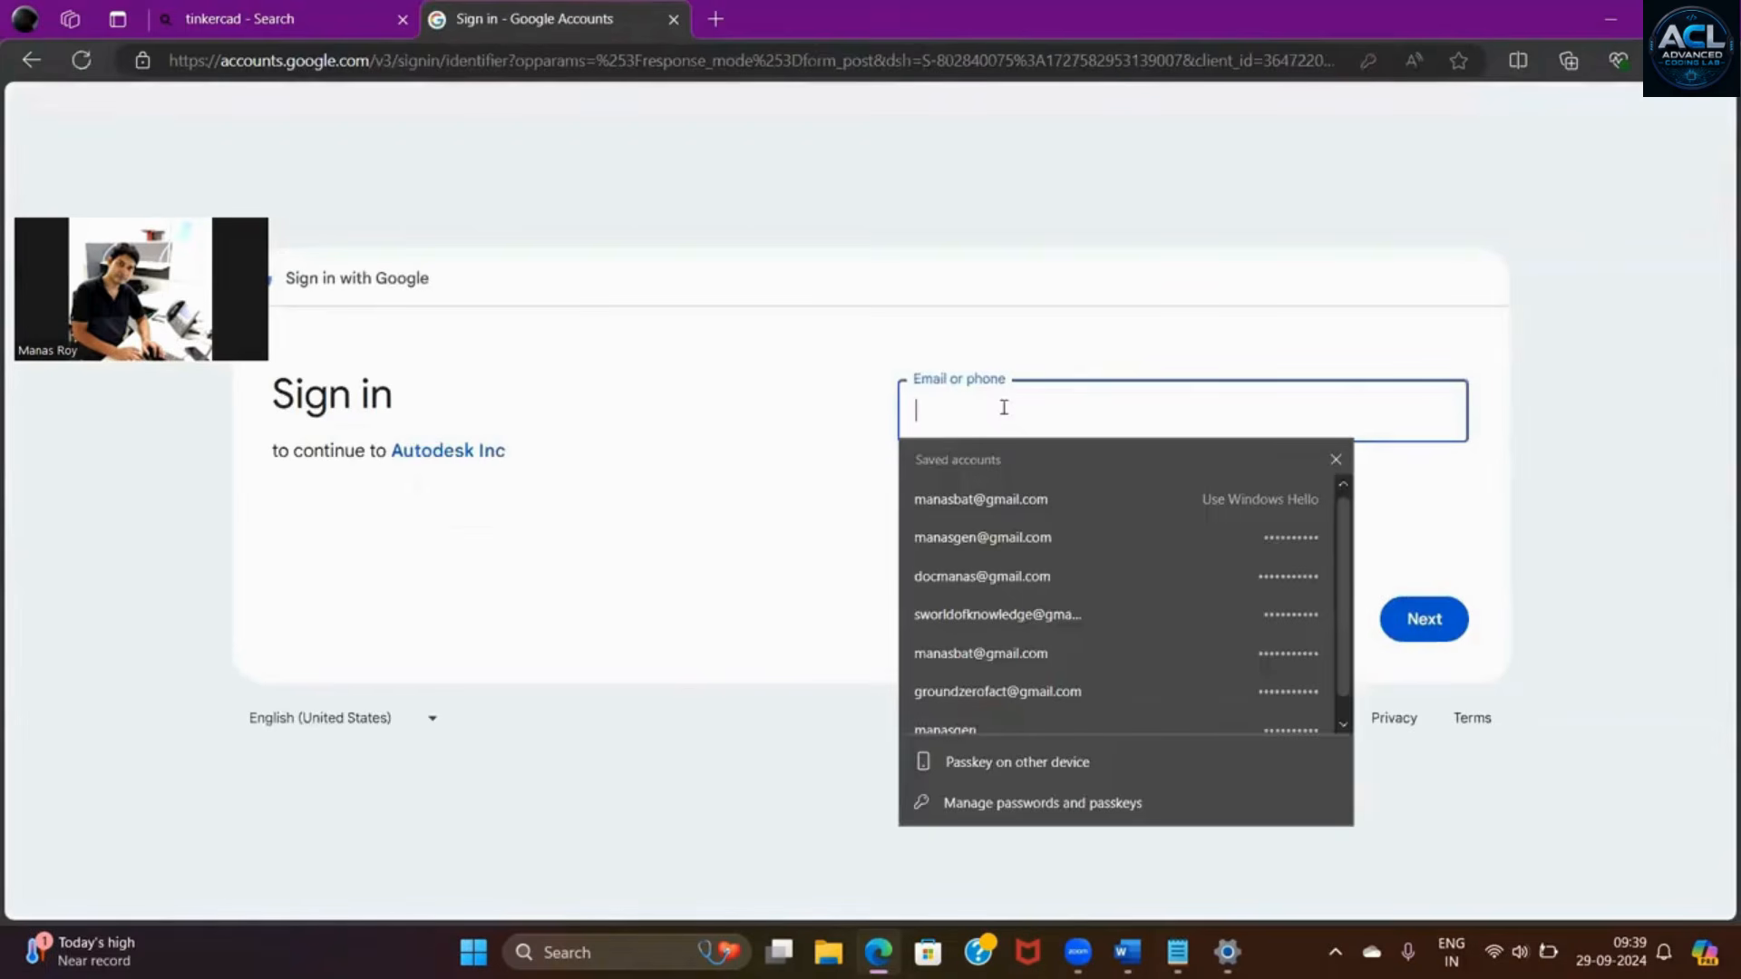
{"action": "left_click", "coordinate": [1028, 497]}
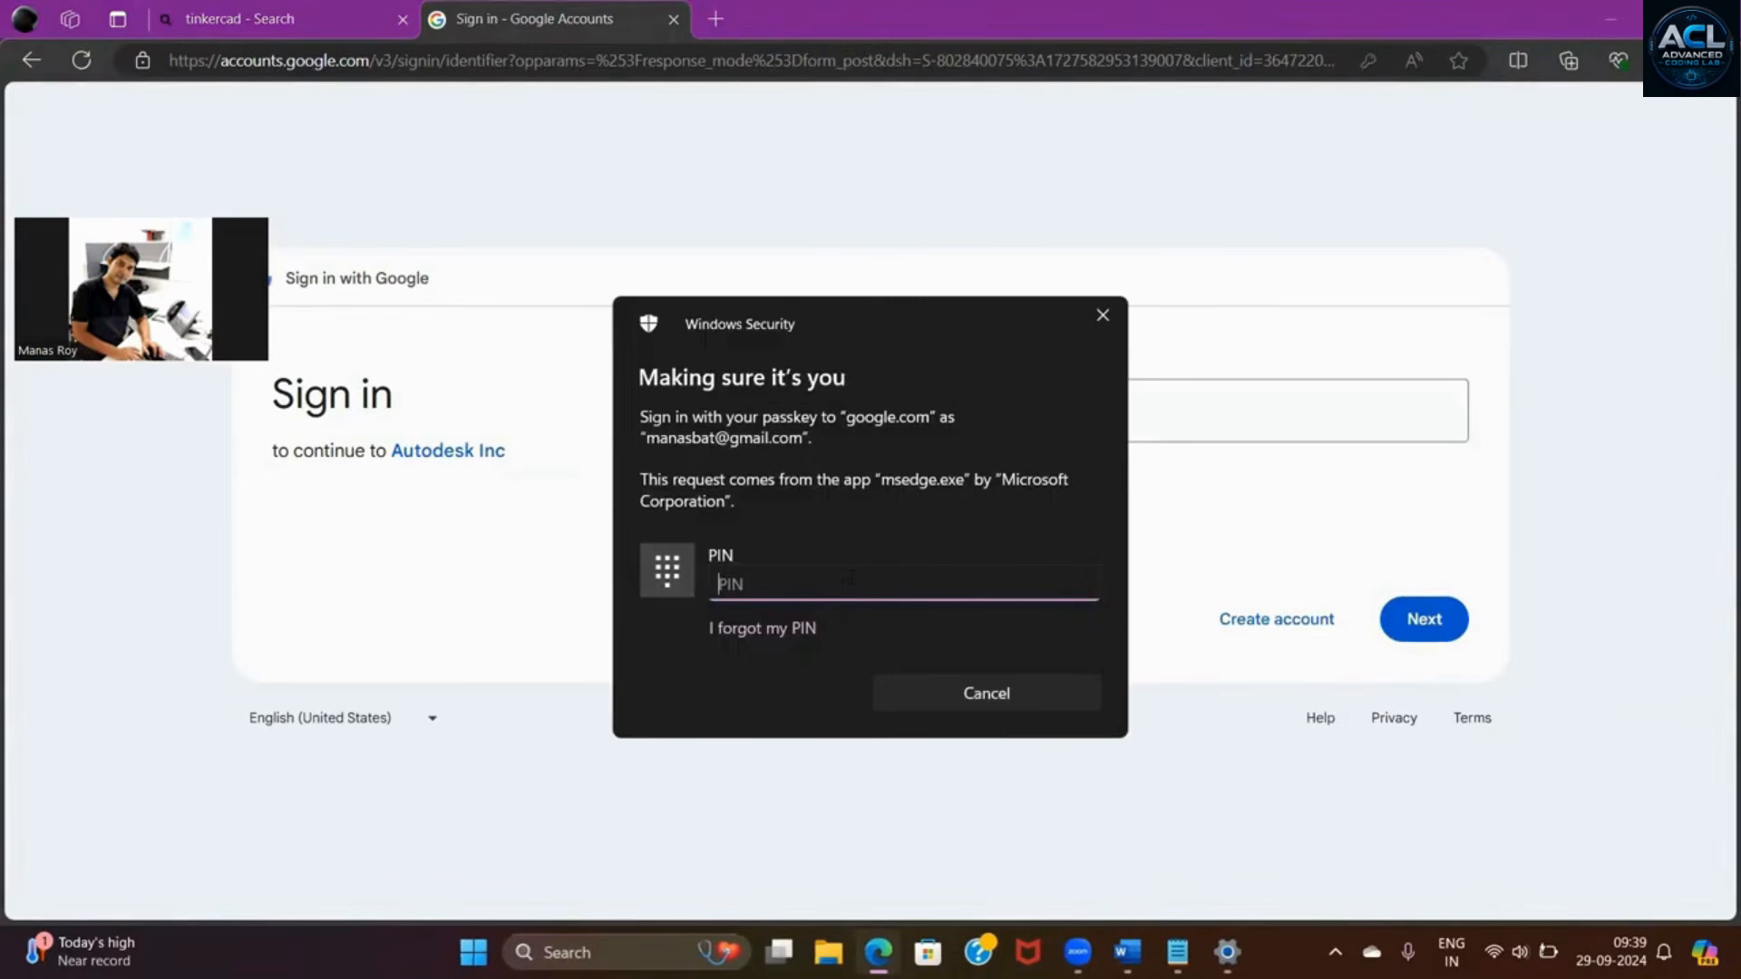
{"action": "type", "text": "••••"}
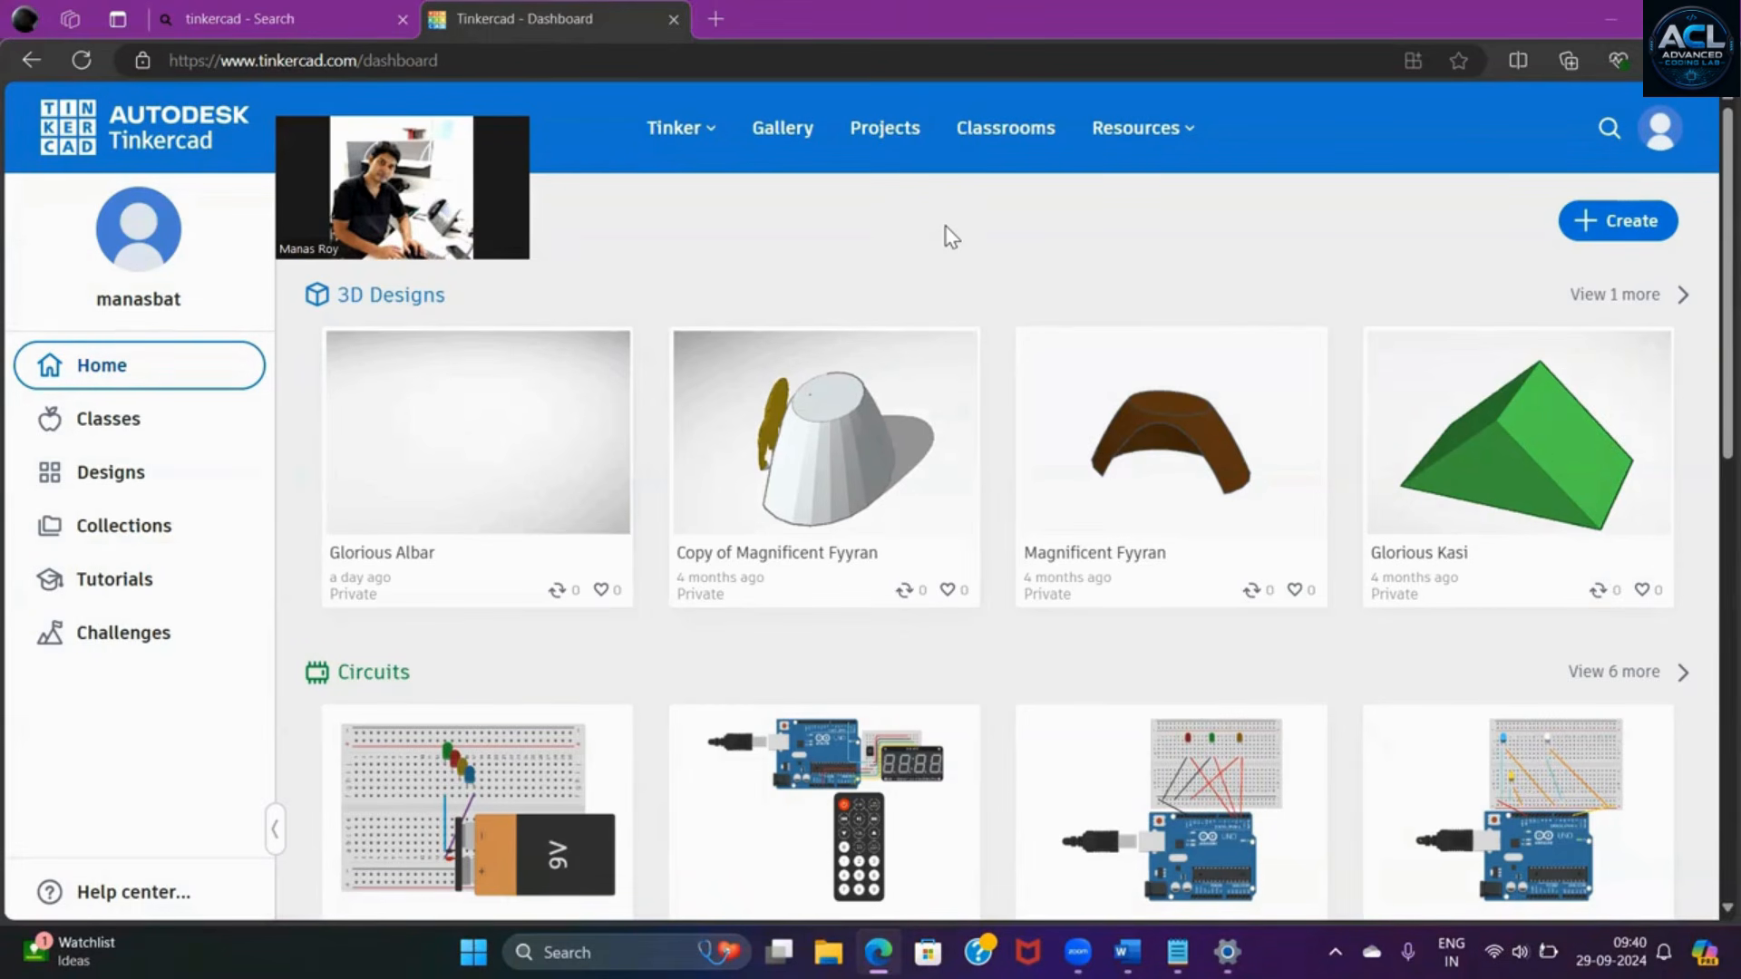
- Create a new Circuits design and show the Basic components
{"action": "left_click", "coordinate": [1629, 227]}
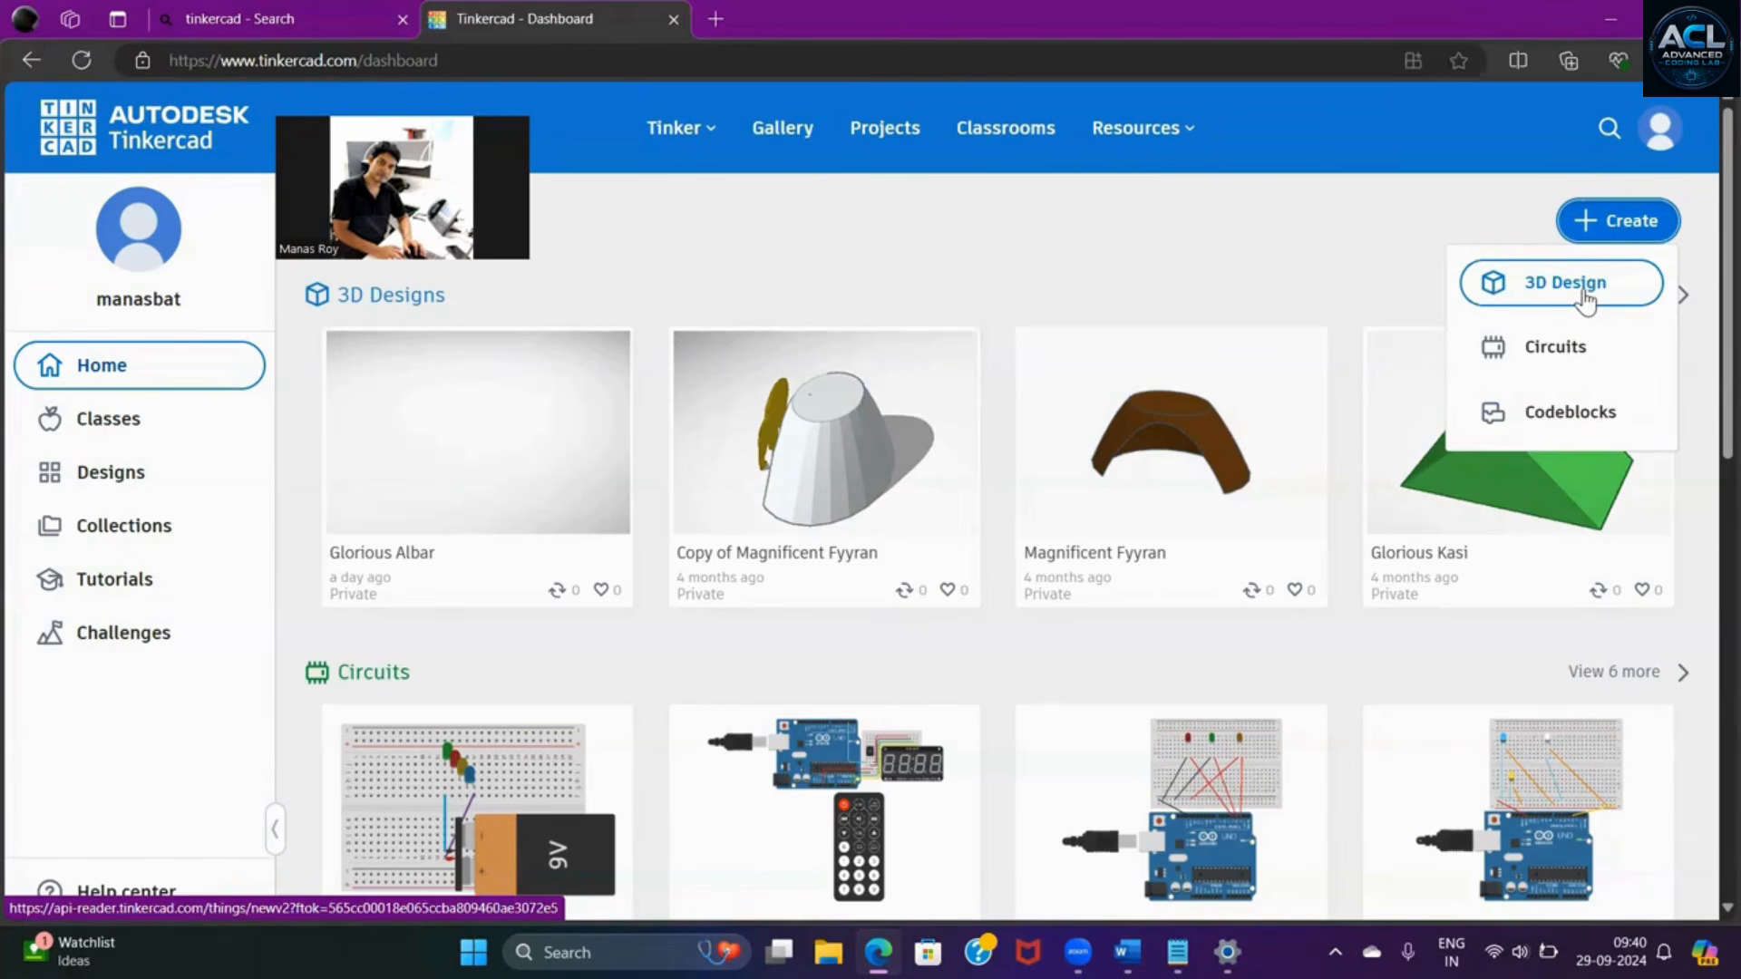
{"action": "left_click", "coordinate": [1561, 356]}
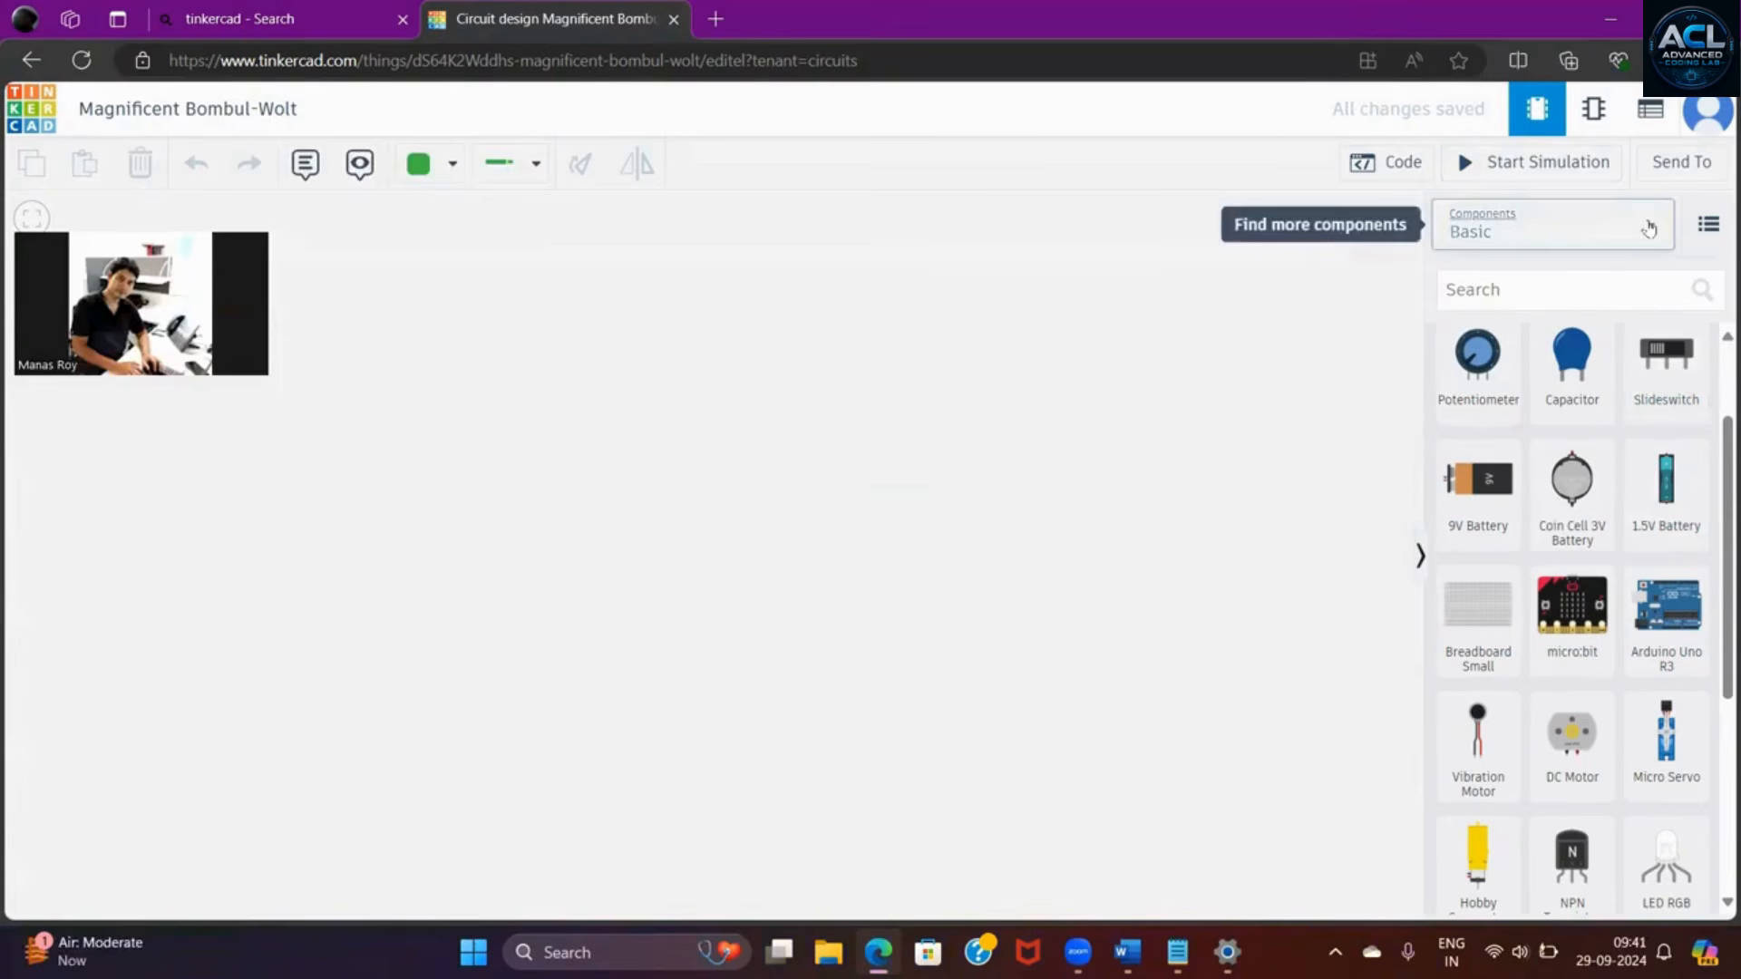
{"action": "left_click", "coordinate": [1648, 228]}
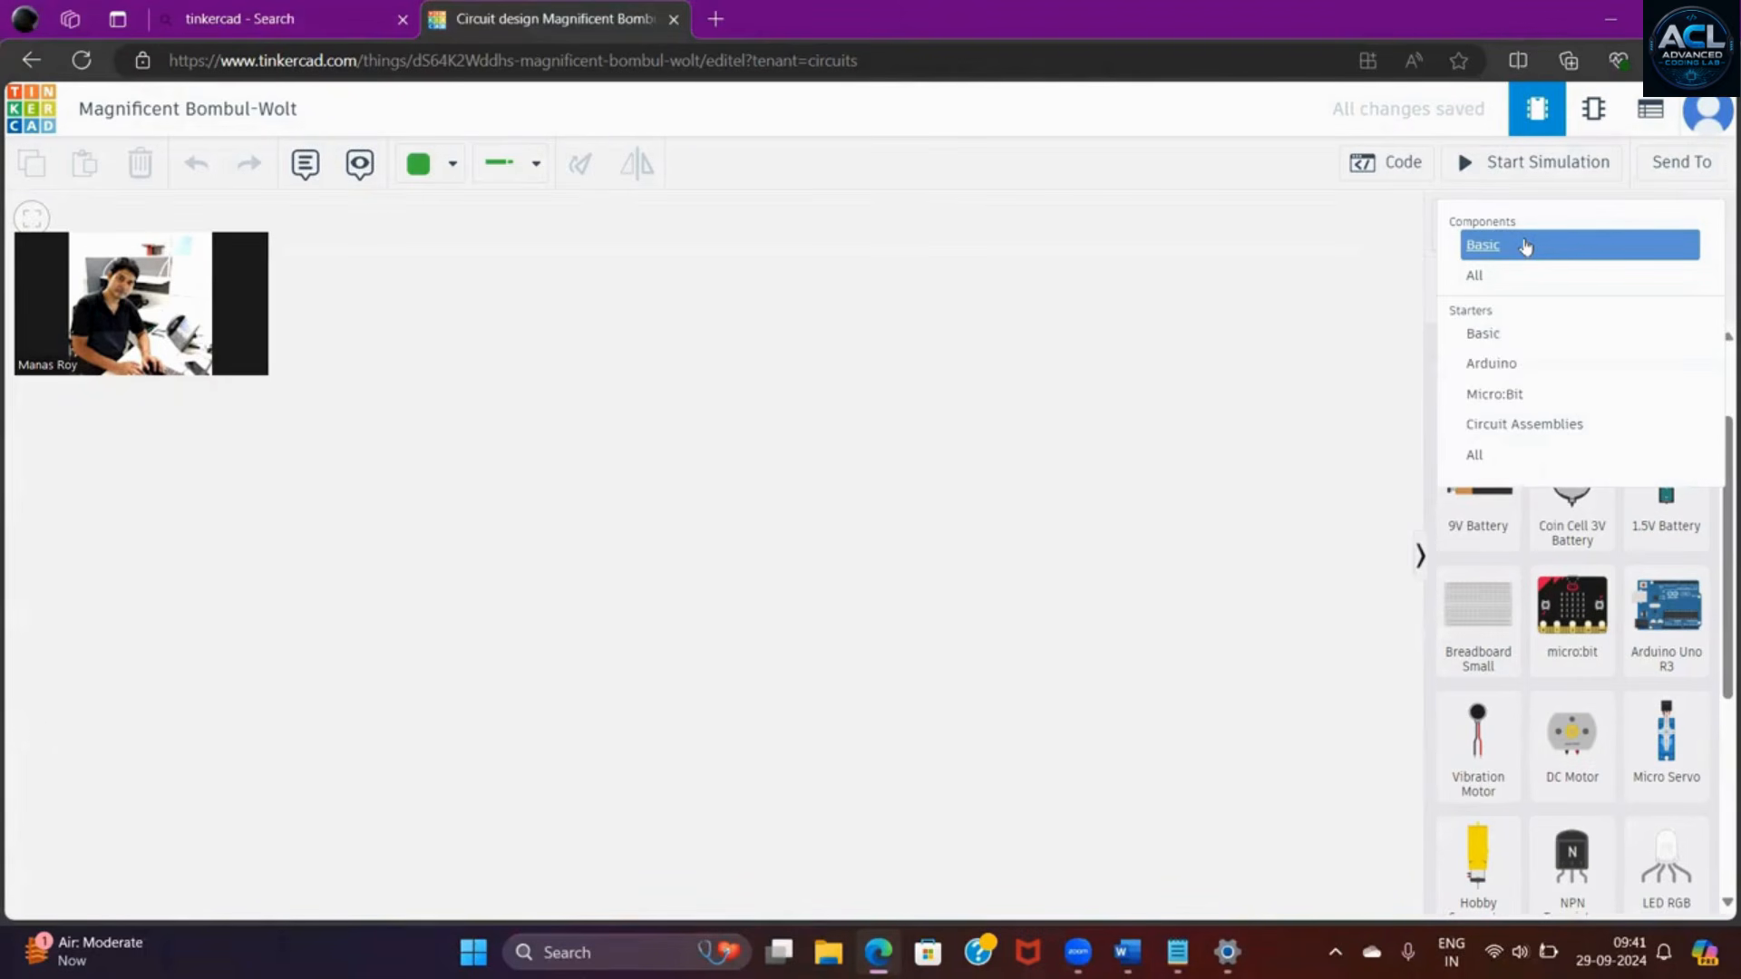
{"action": "left_click", "coordinate": [1520, 256]}
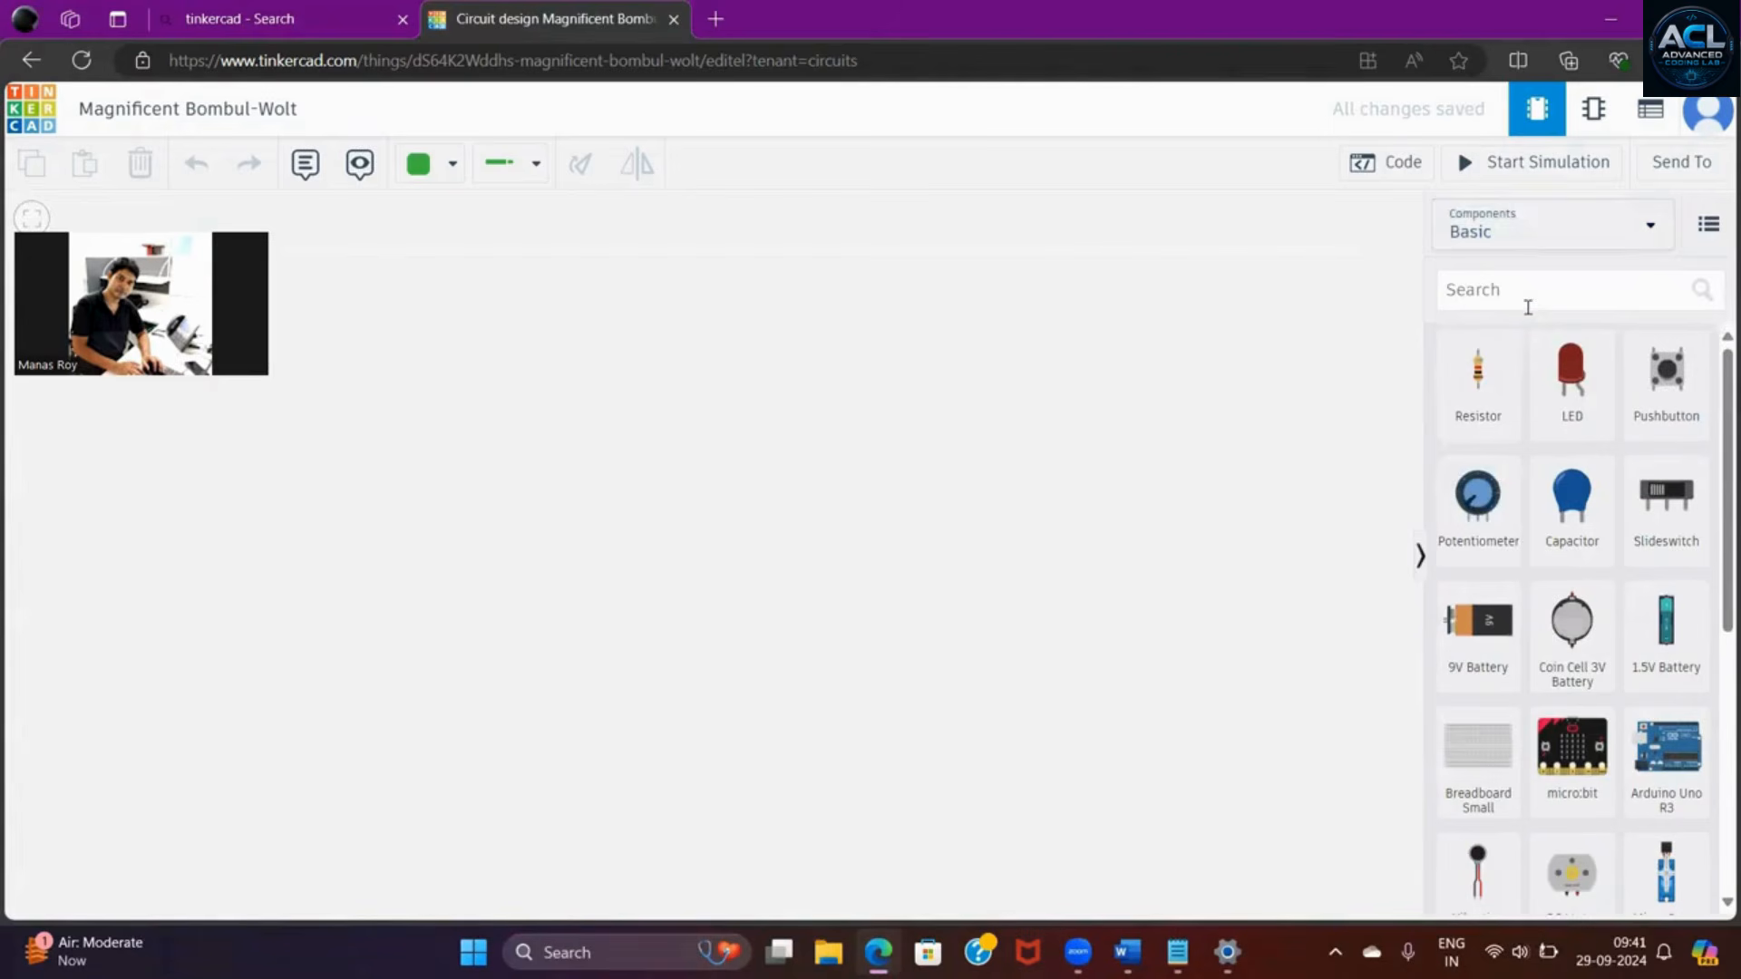
- Find "breadboard" in the component library and place a Breadboard Small near the middle of the workspace
{"action": "left_click", "coordinate": [1528, 307]}
{"action": "type", "text": "bre"}
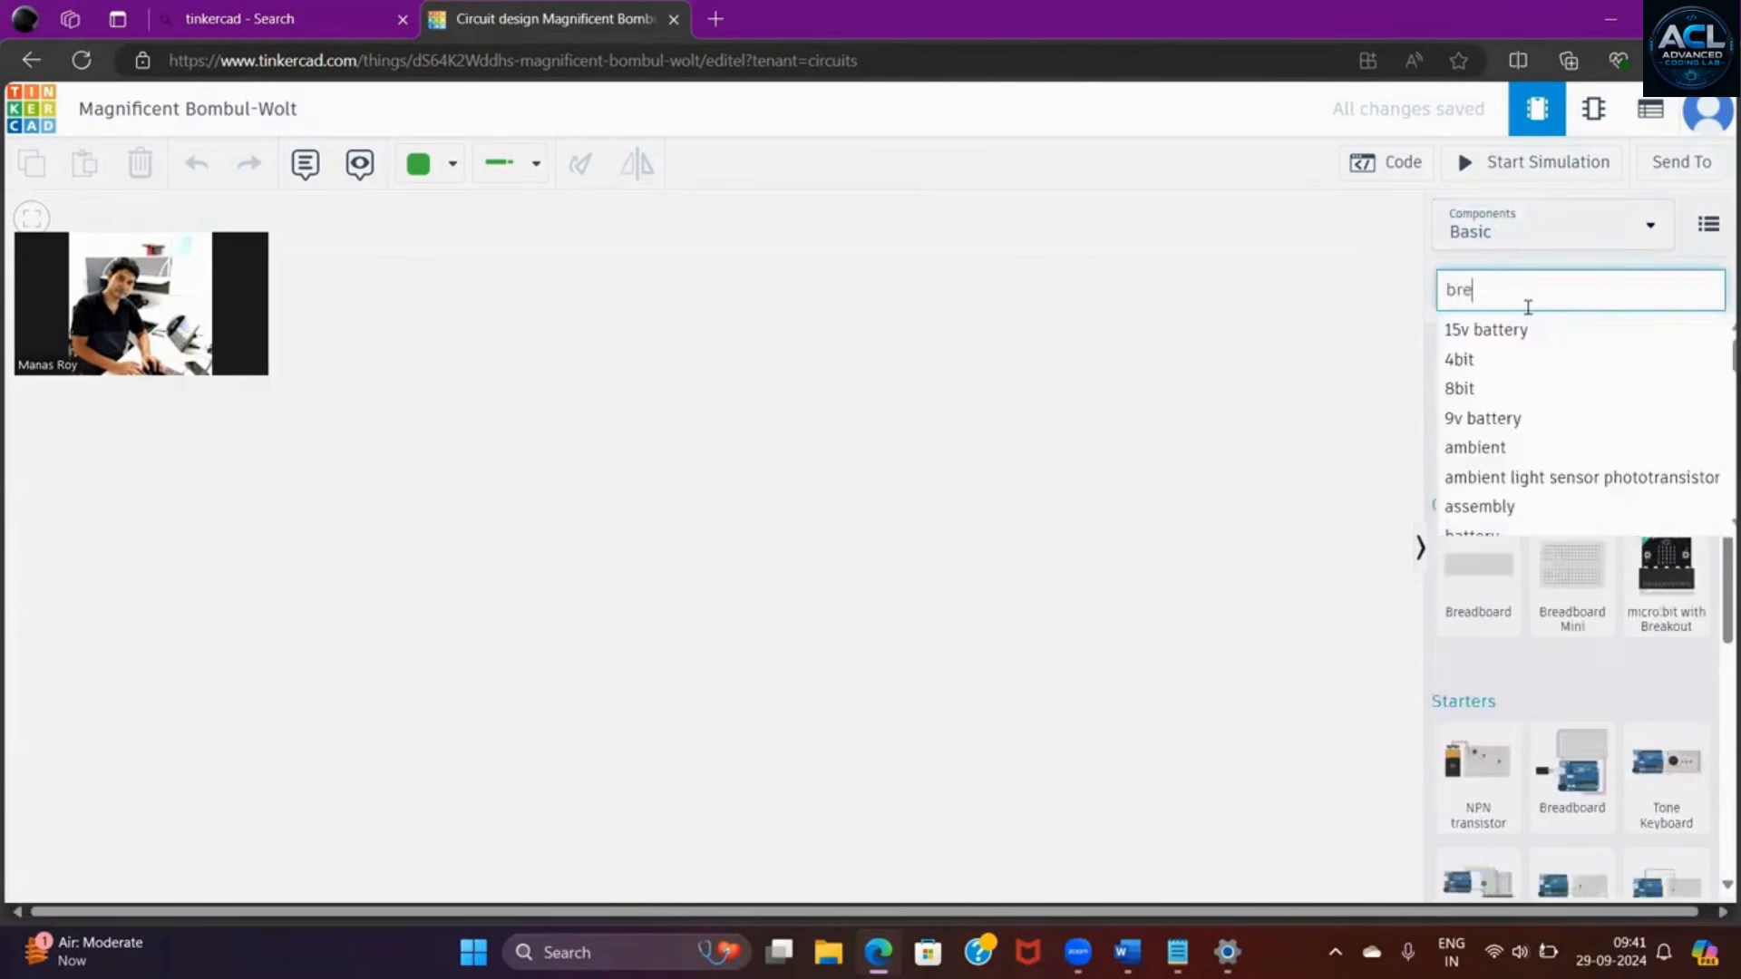
{"action": "type", "text": "ad"}
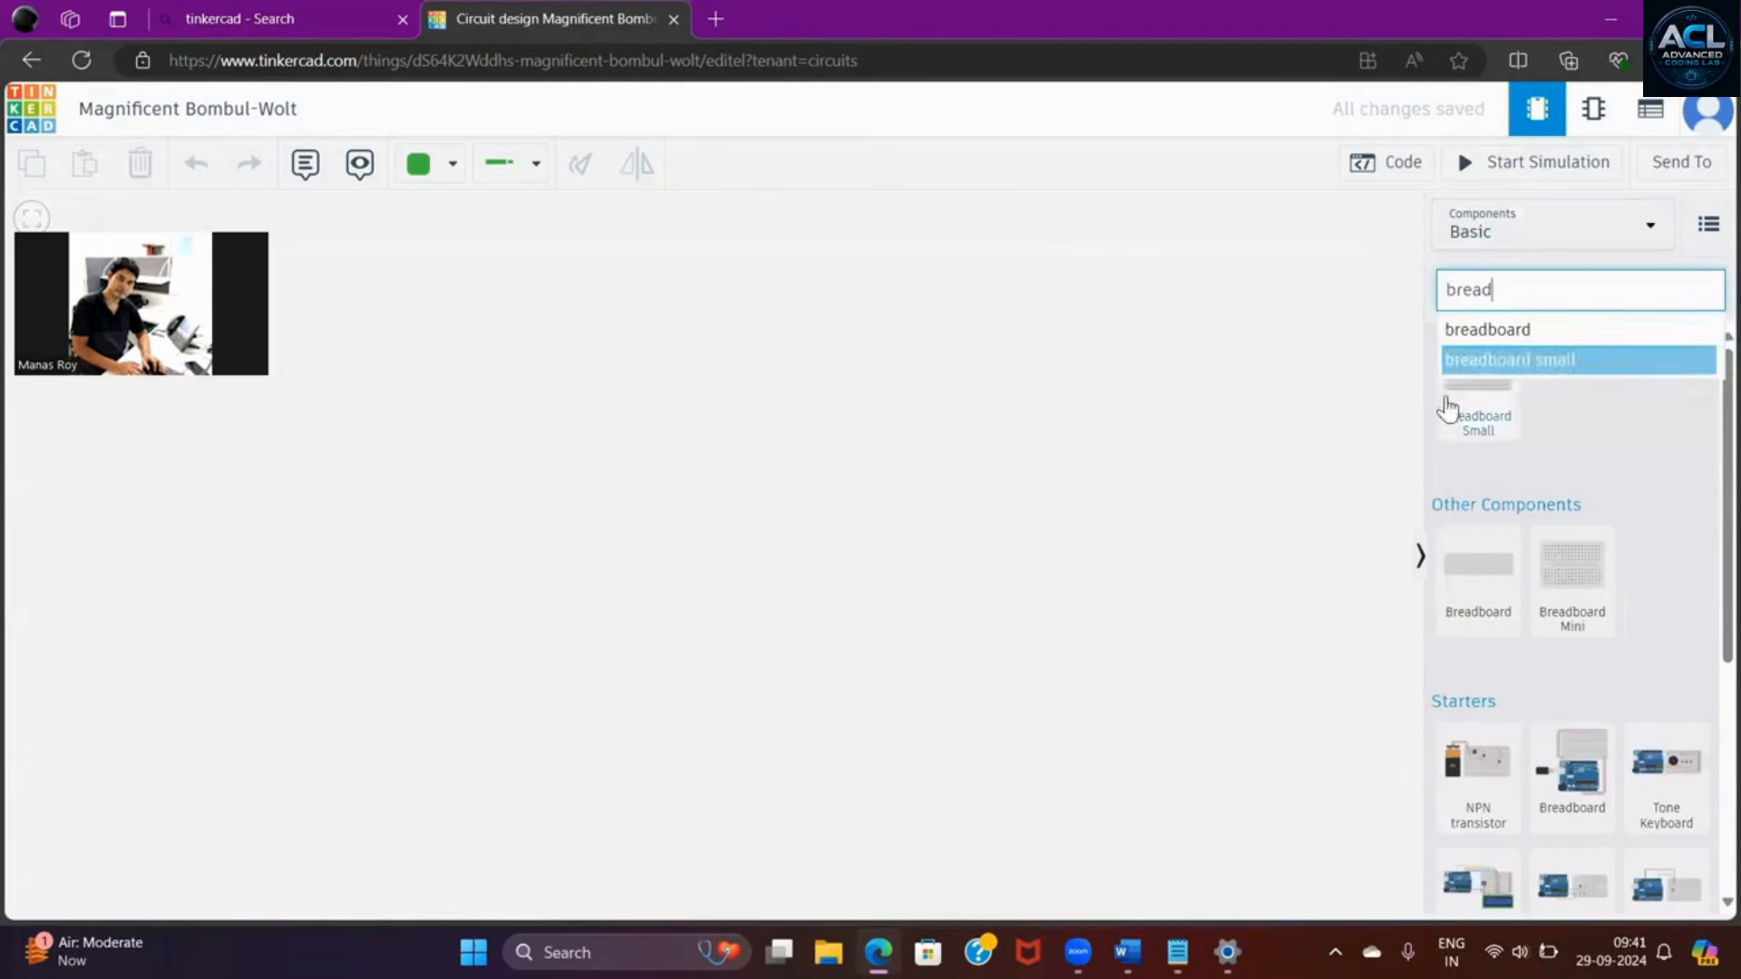
{"action": "left_click", "coordinate": [1519, 340]}
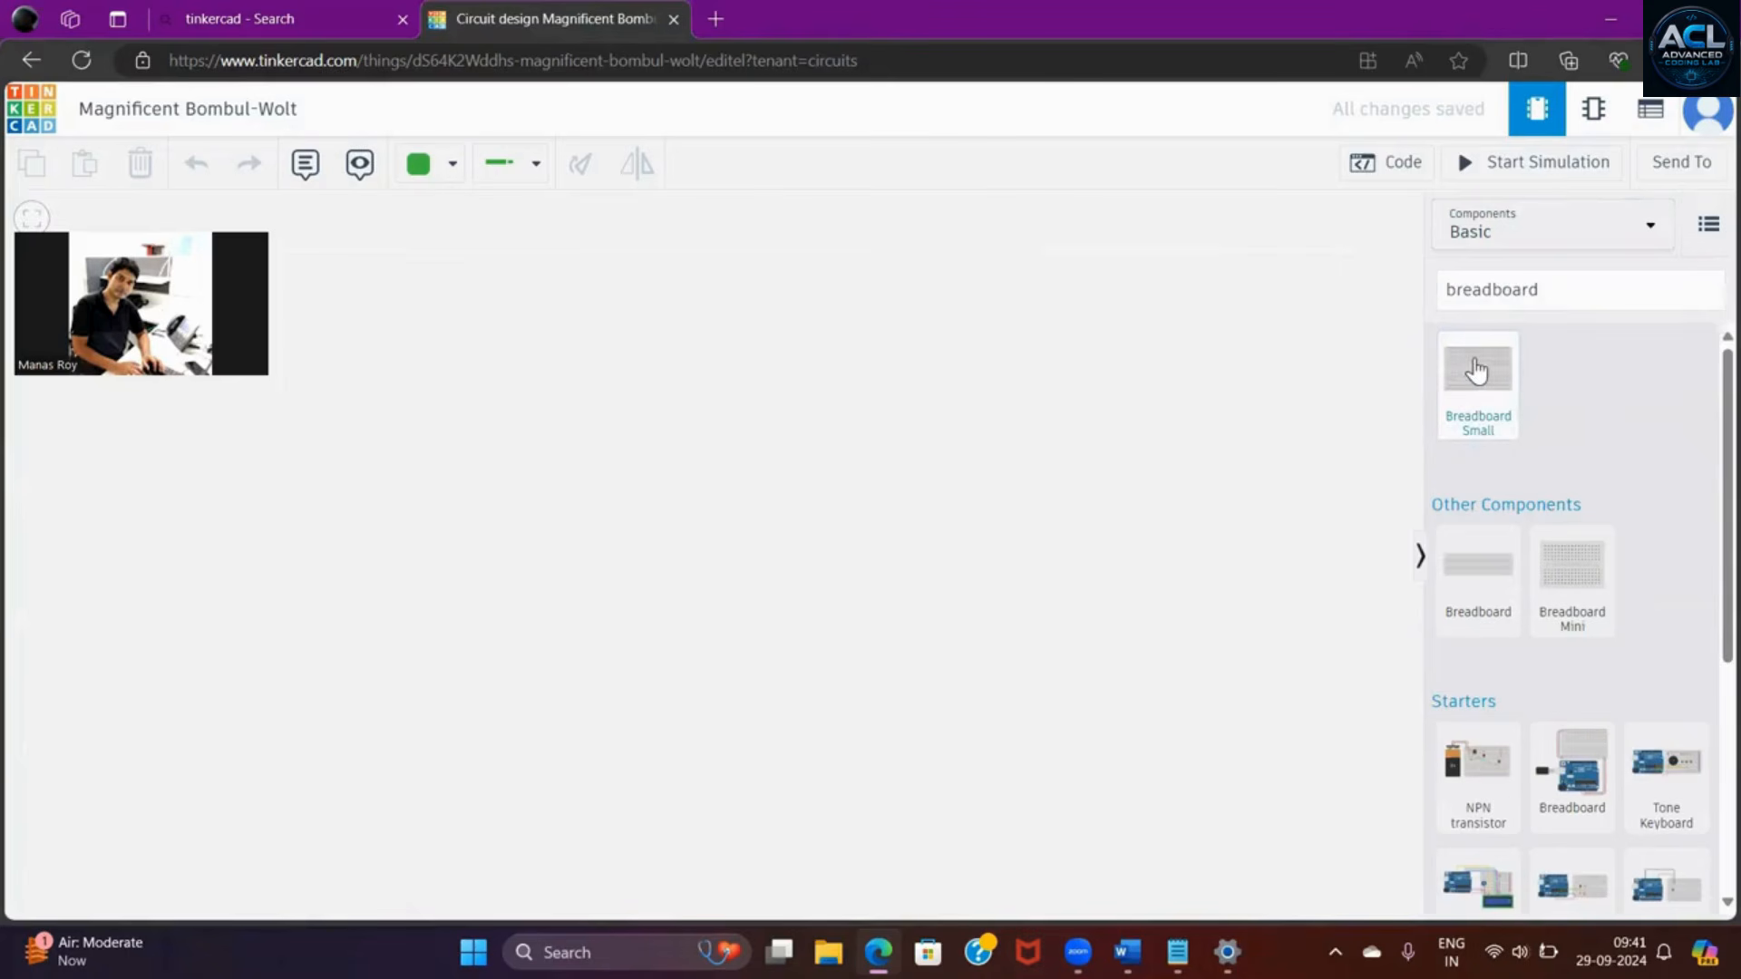
{"action": "left_click", "coordinate": [1474, 375]}
{"action": "left_click_drag", "start_coordinate": [1474, 374], "coordinate": [748, 530]}
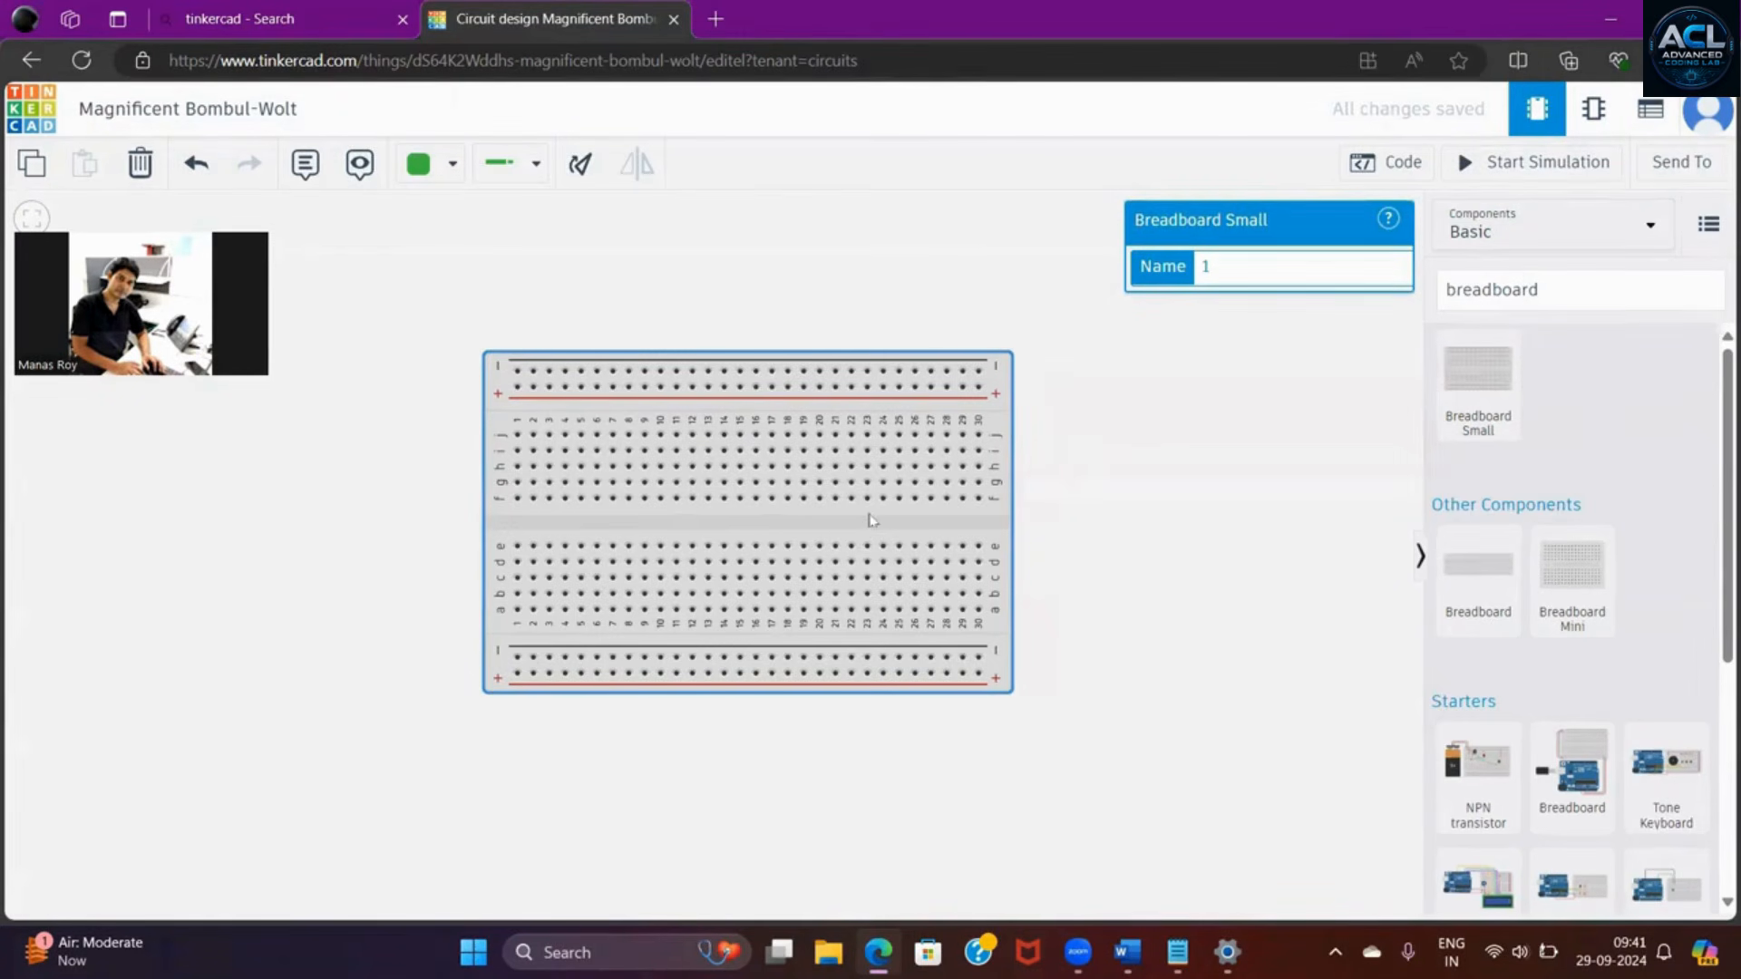
{"action": "left_click_drag", "start_coordinate": [858, 523], "coordinate": [736, 546]}
{"action": "left_click", "coordinate": [973, 609]}
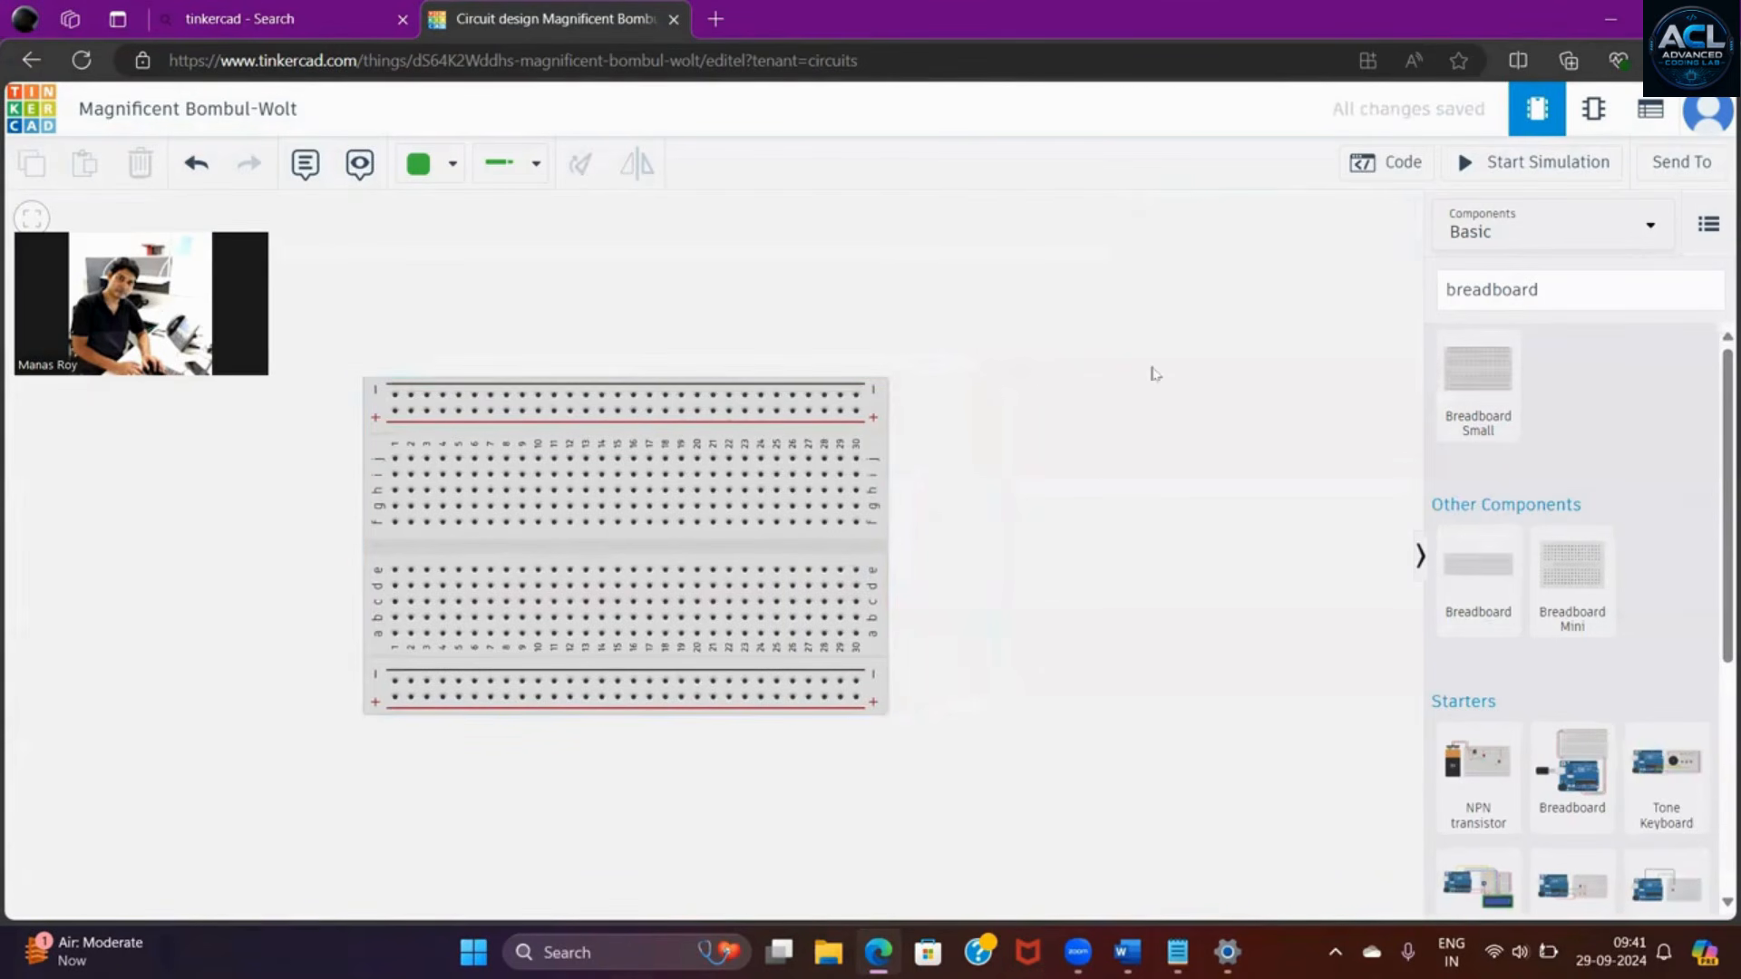
- Find "led" in the component library and place a red LED on the empty workspace above and to the right of the breadboard
{"action": "left_click", "coordinate": [1548, 291]}
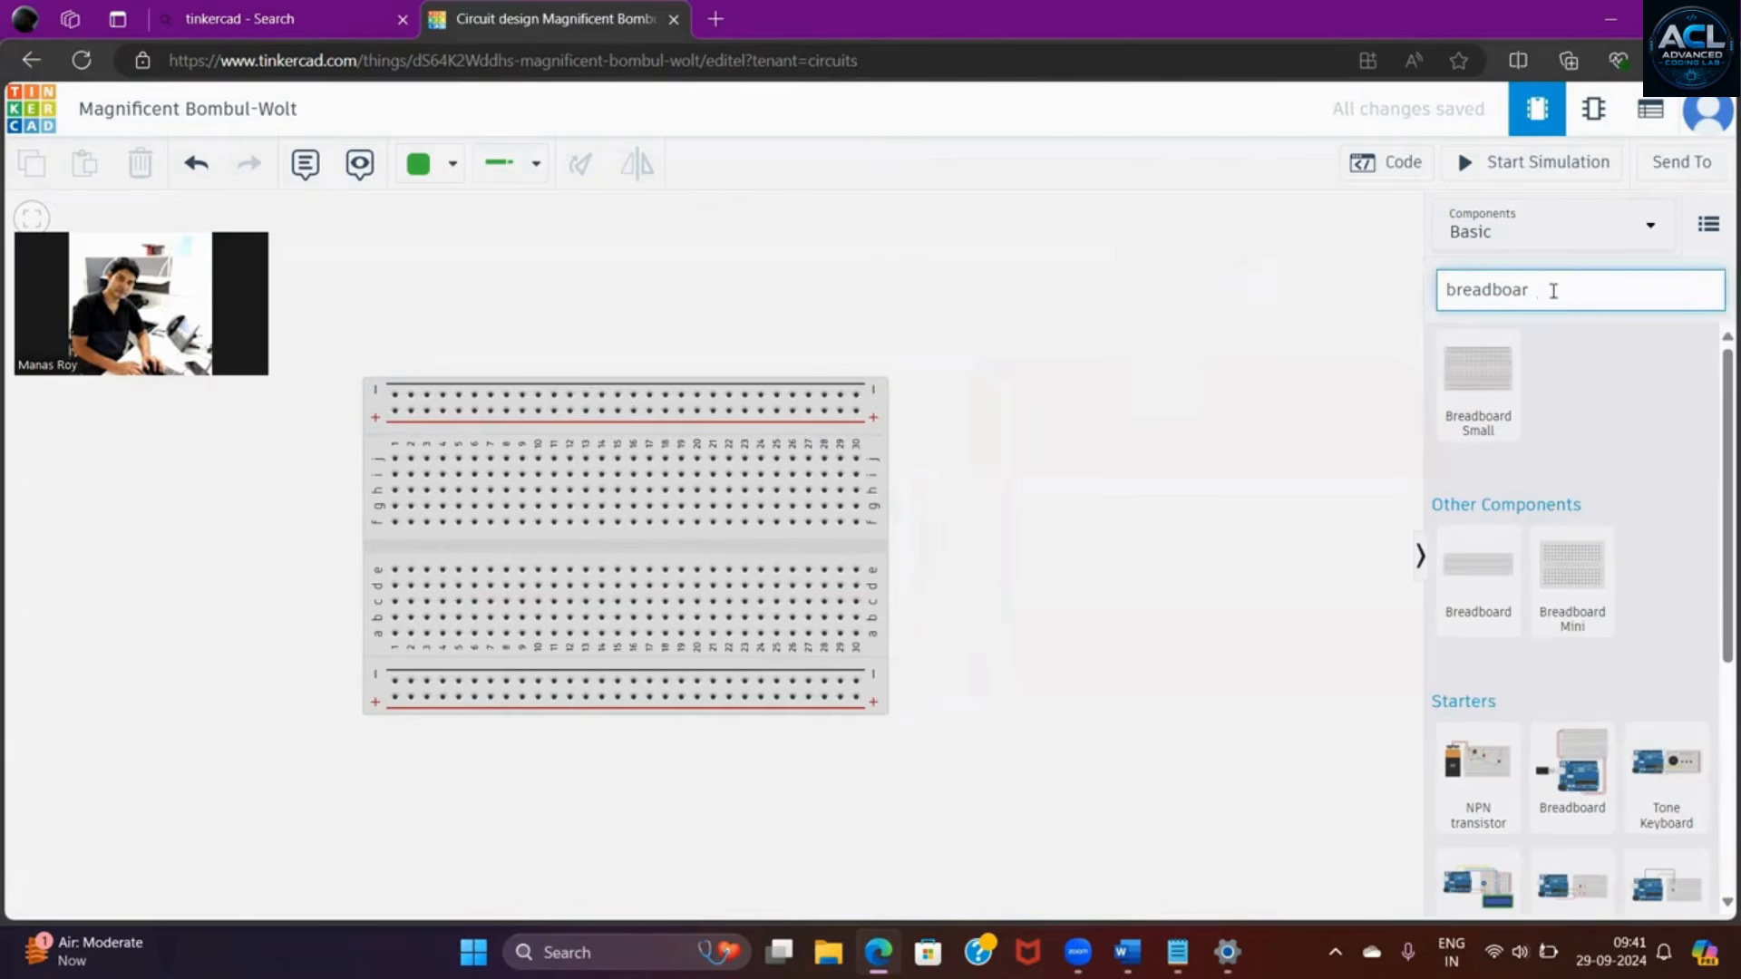
{"action": "key", "text": "BackSpace"}
{"action": "key", "text": "BackSpace"}
{"action": "key", "text": "BackSpace"}
{"action": "key", "text": "BackSpace"}
{"action": "key", "text": "BackSpace"}
{"action": "key", "text": "BackSpace"}
{"action": "key", "text": "BackSpace"}
{"action": "key", "text": "BackSpace"}
{"action": "key", "text": "BackSpace"}
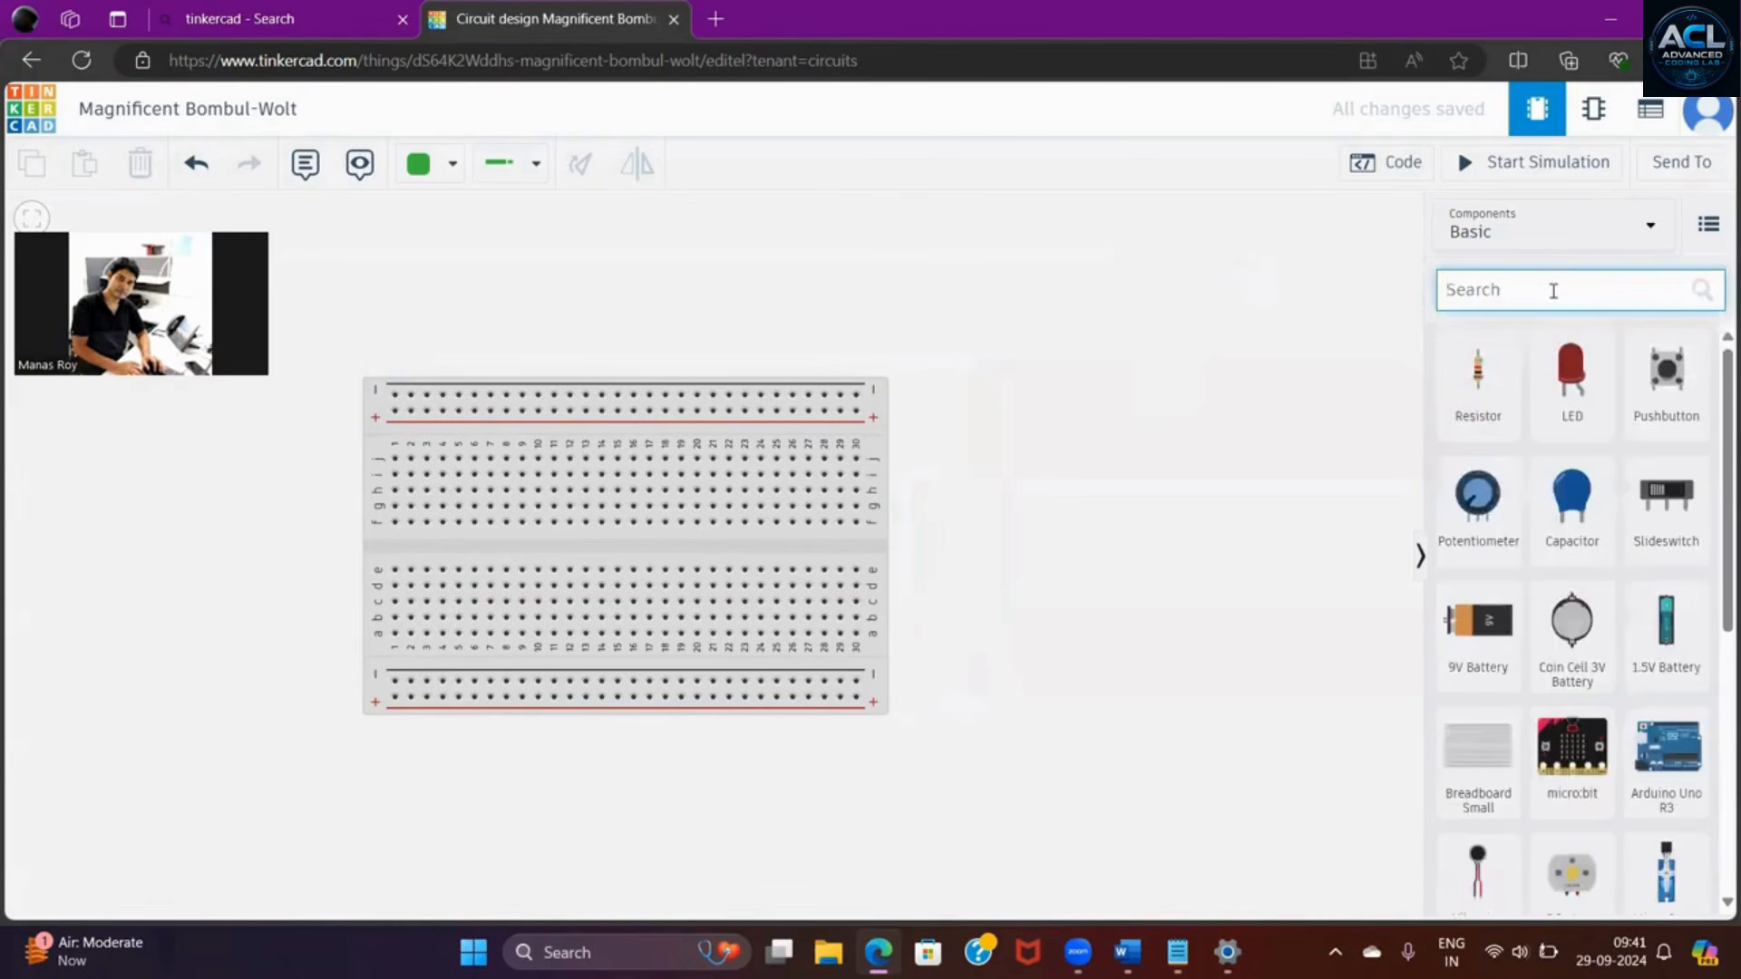
{"action": "type", "text": "led"}
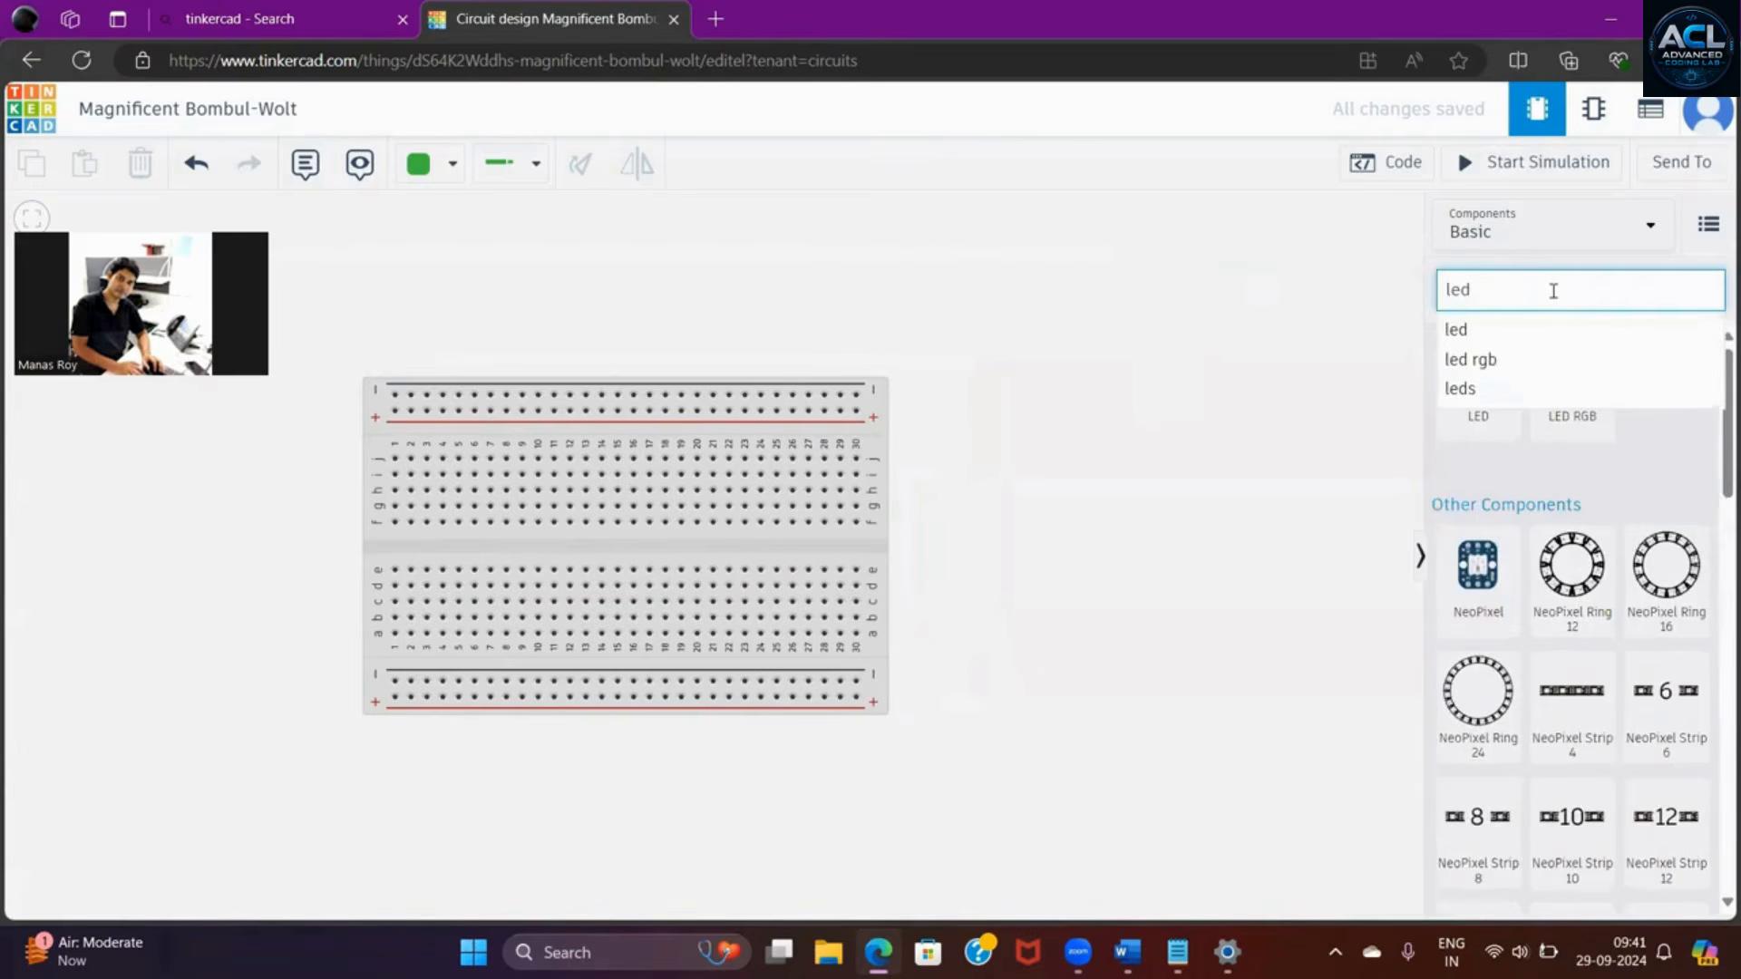
{"action": "left_click", "coordinate": [1480, 332]}
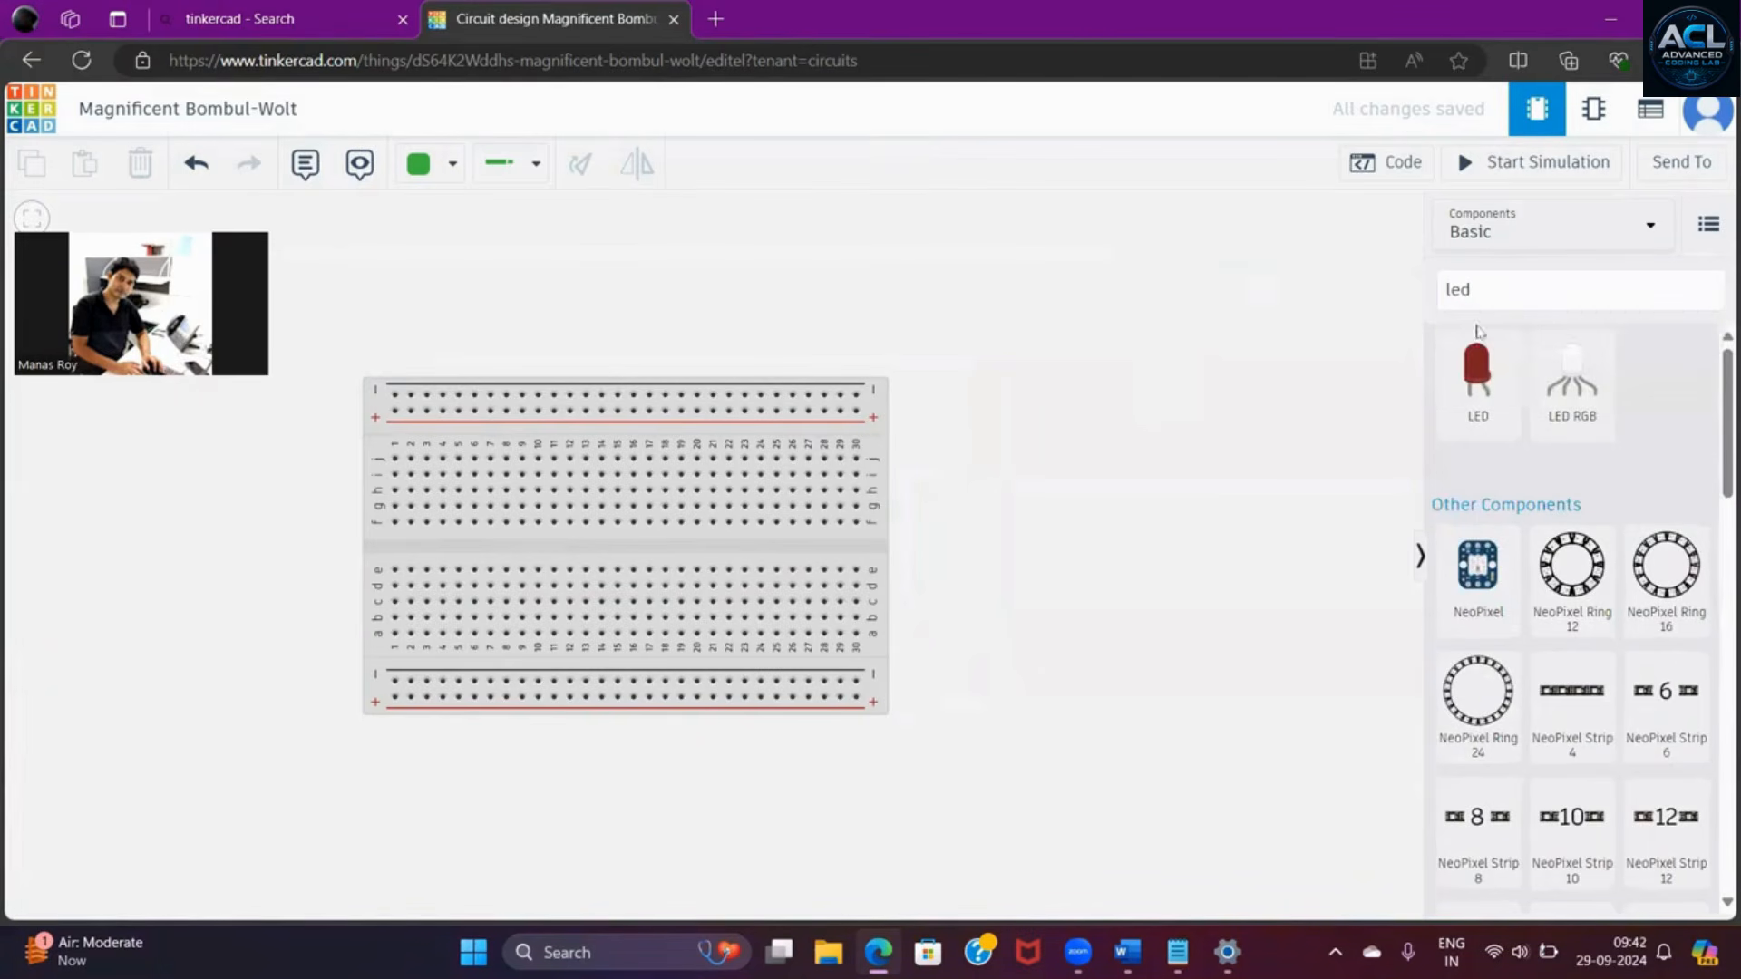
{"action": "left_click", "coordinate": [1490, 388]}
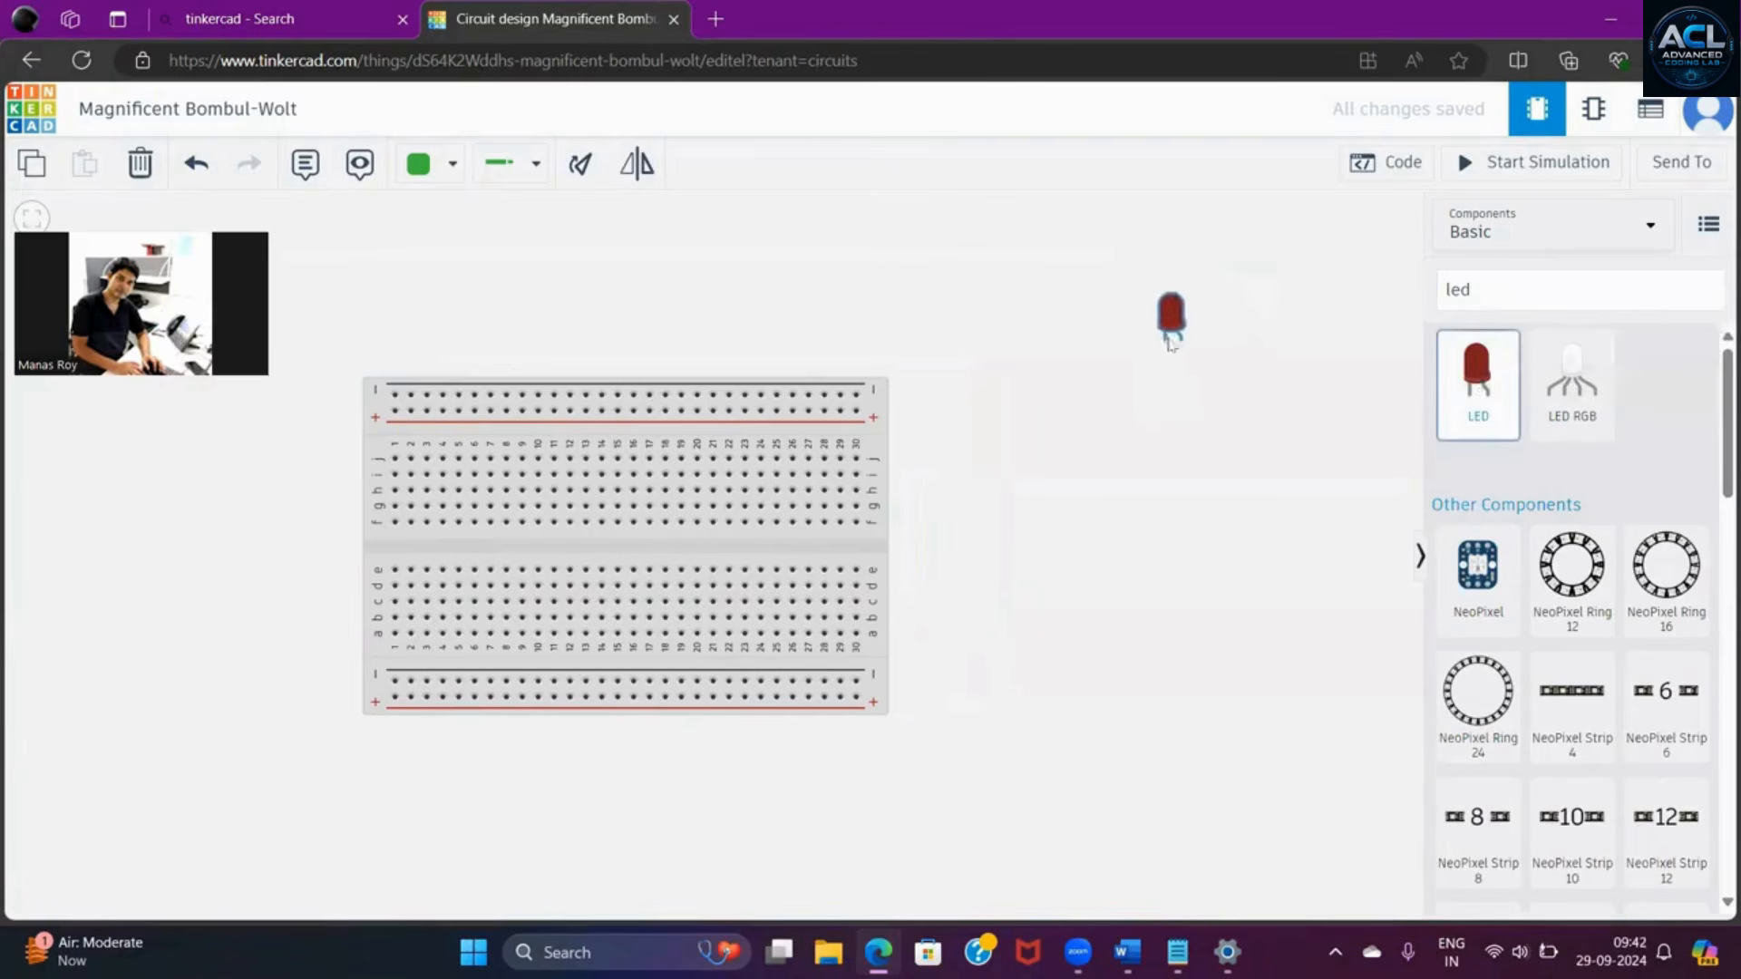
{"action": "left_click", "coordinate": [963, 306]}
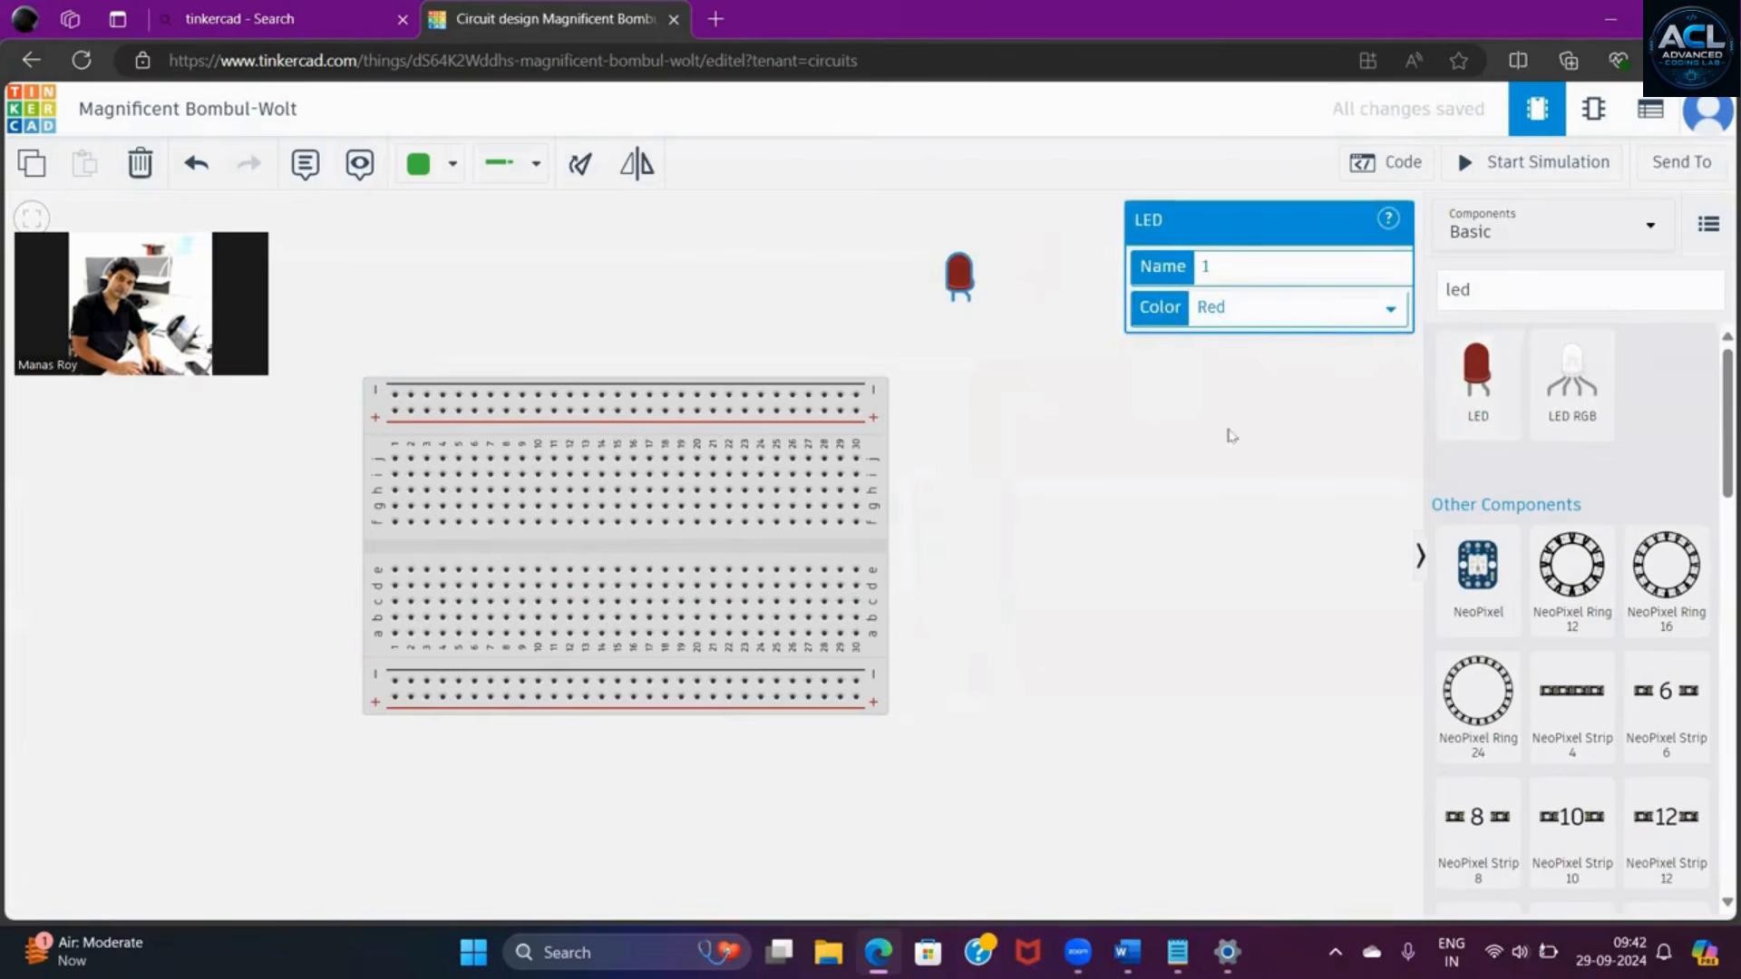
{"action": "left_click", "coordinate": [1224, 432]}
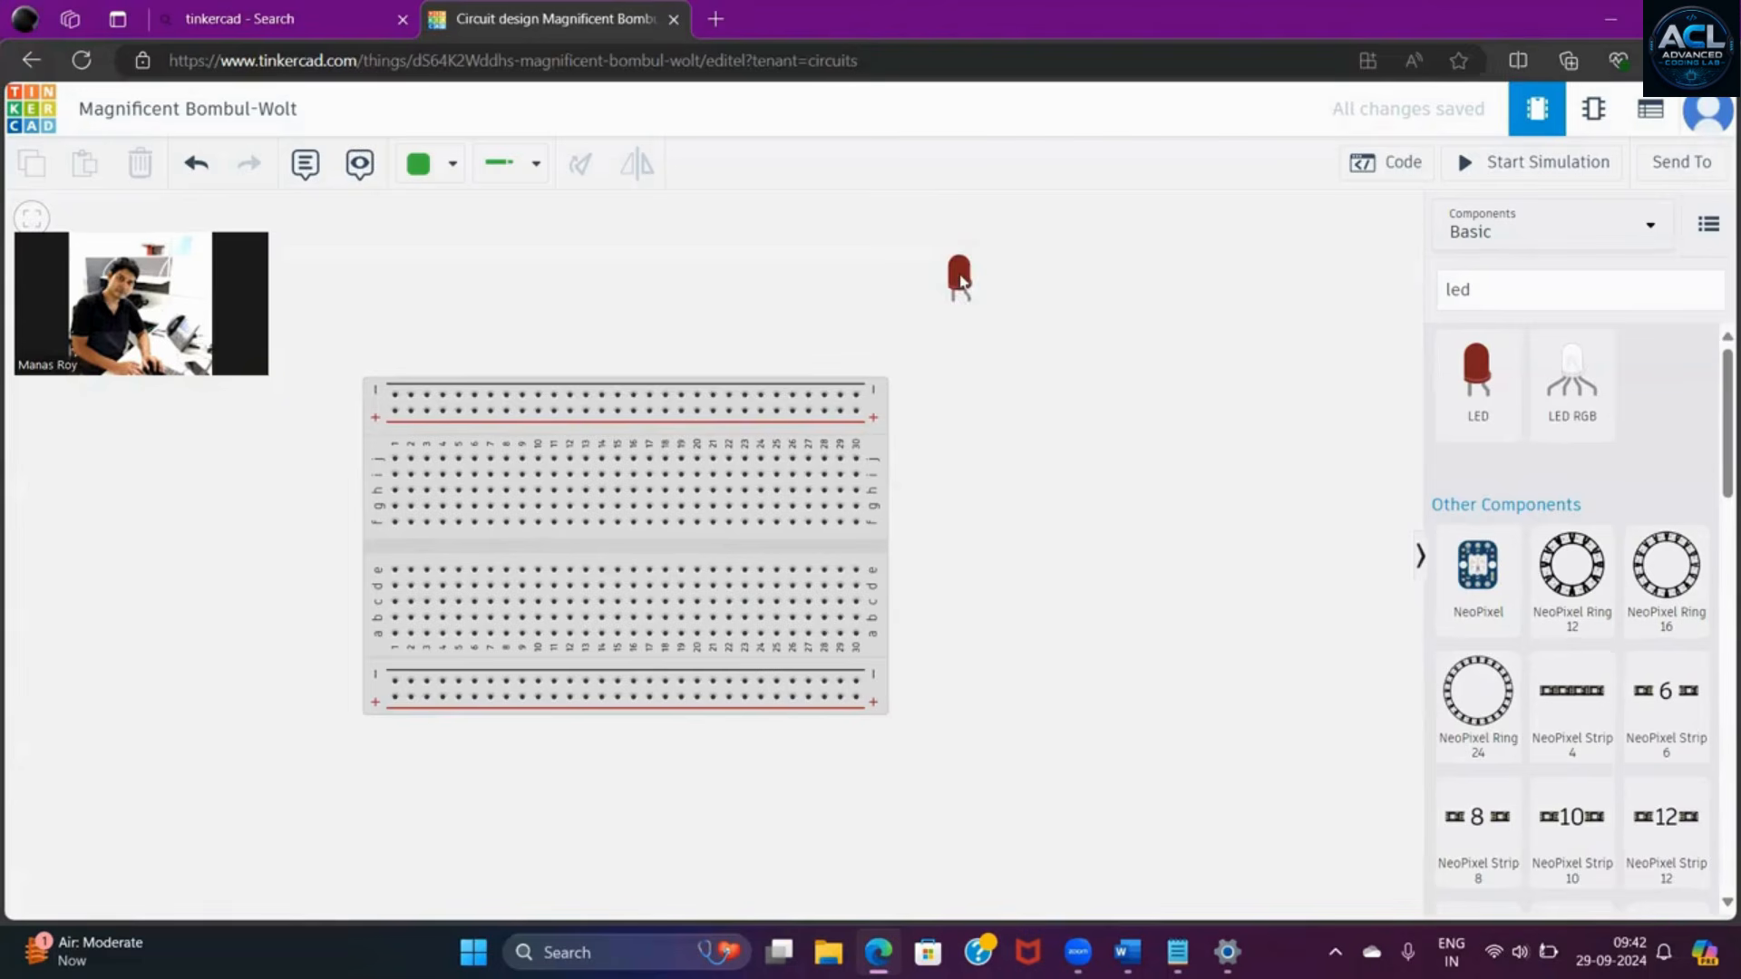
- Move the red LED onto the breadboard so its legs sit in row j, with the cathode in column 14 and the anode in column 15
{"action": "left_click_drag", "start_coordinate": [955, 292], "coordinate": [590, 458]}
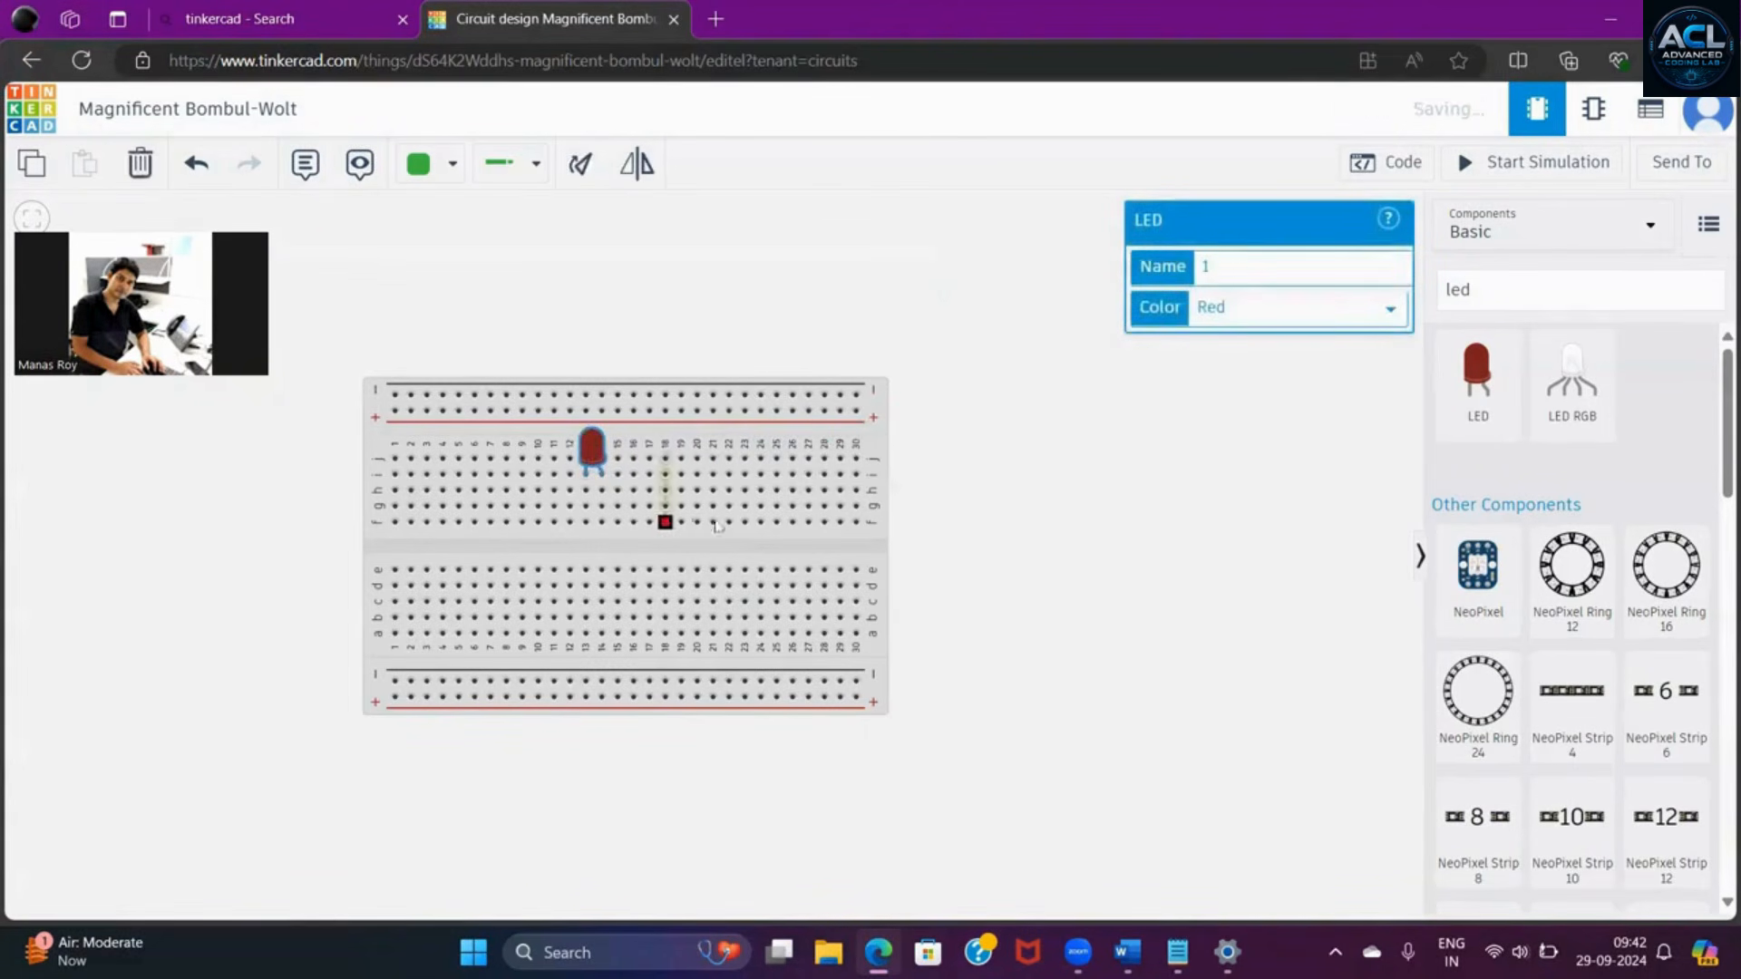
{"action": "left_click", "coordinate": [1199, 473]}
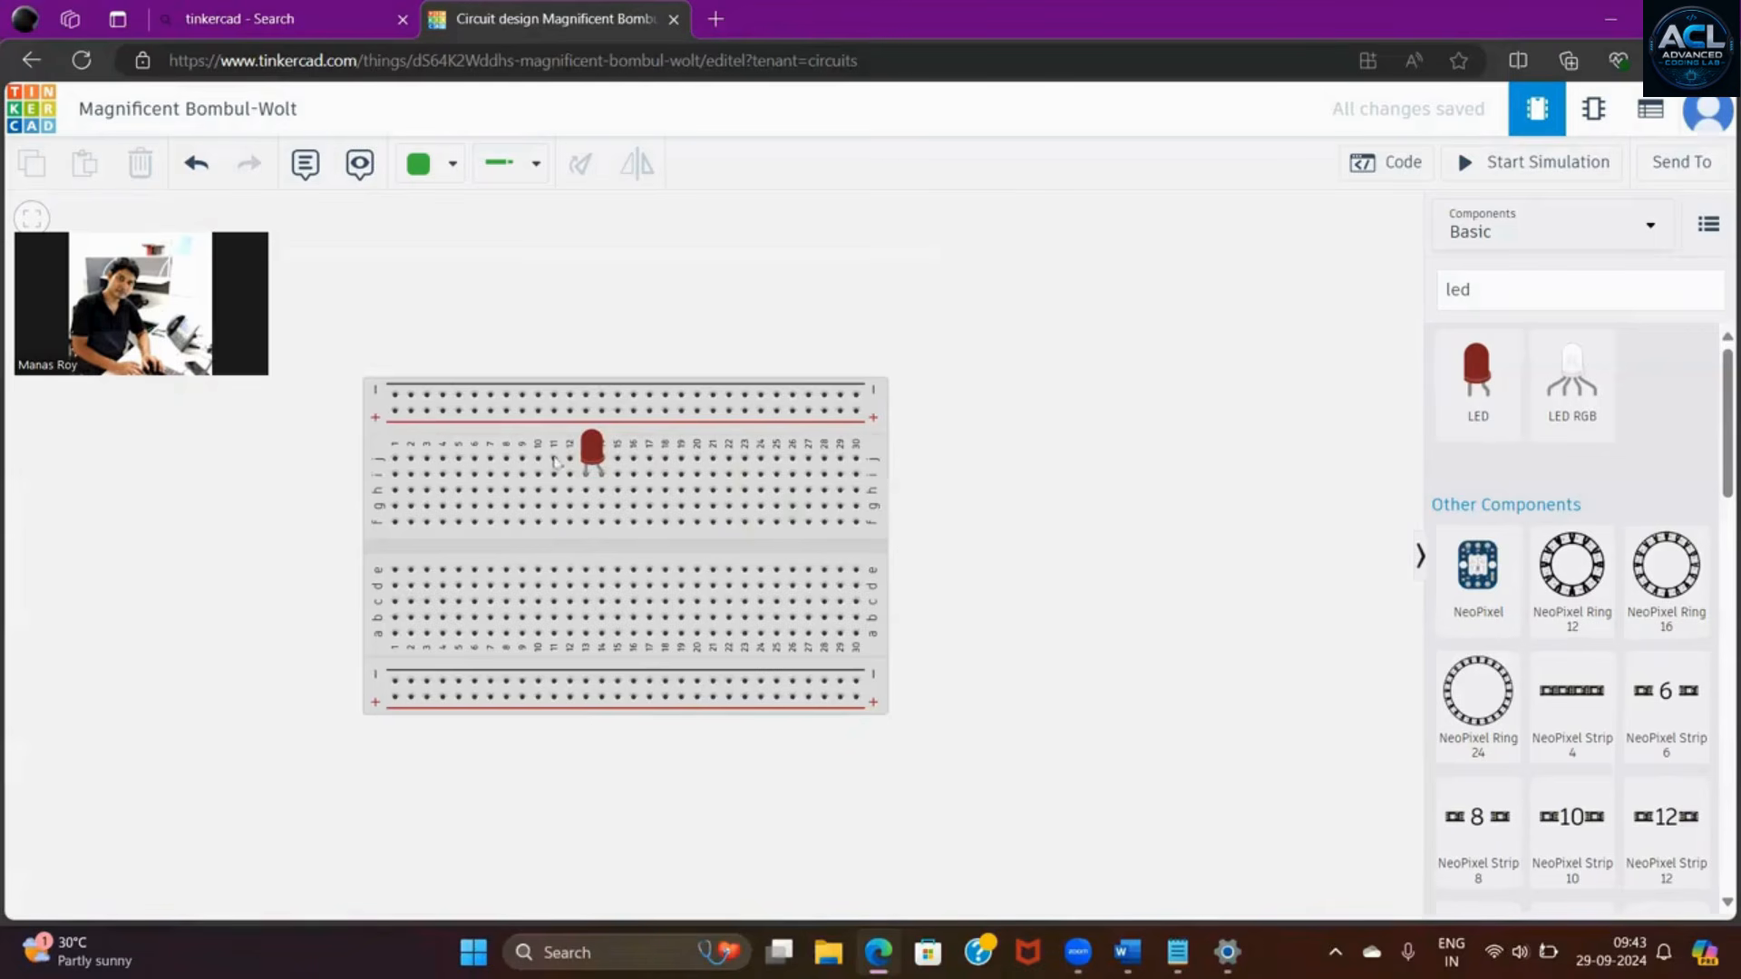
{"action": "left_click_drag", "start_coordinate": [597, 446], "coordinate": [1120, 354]}
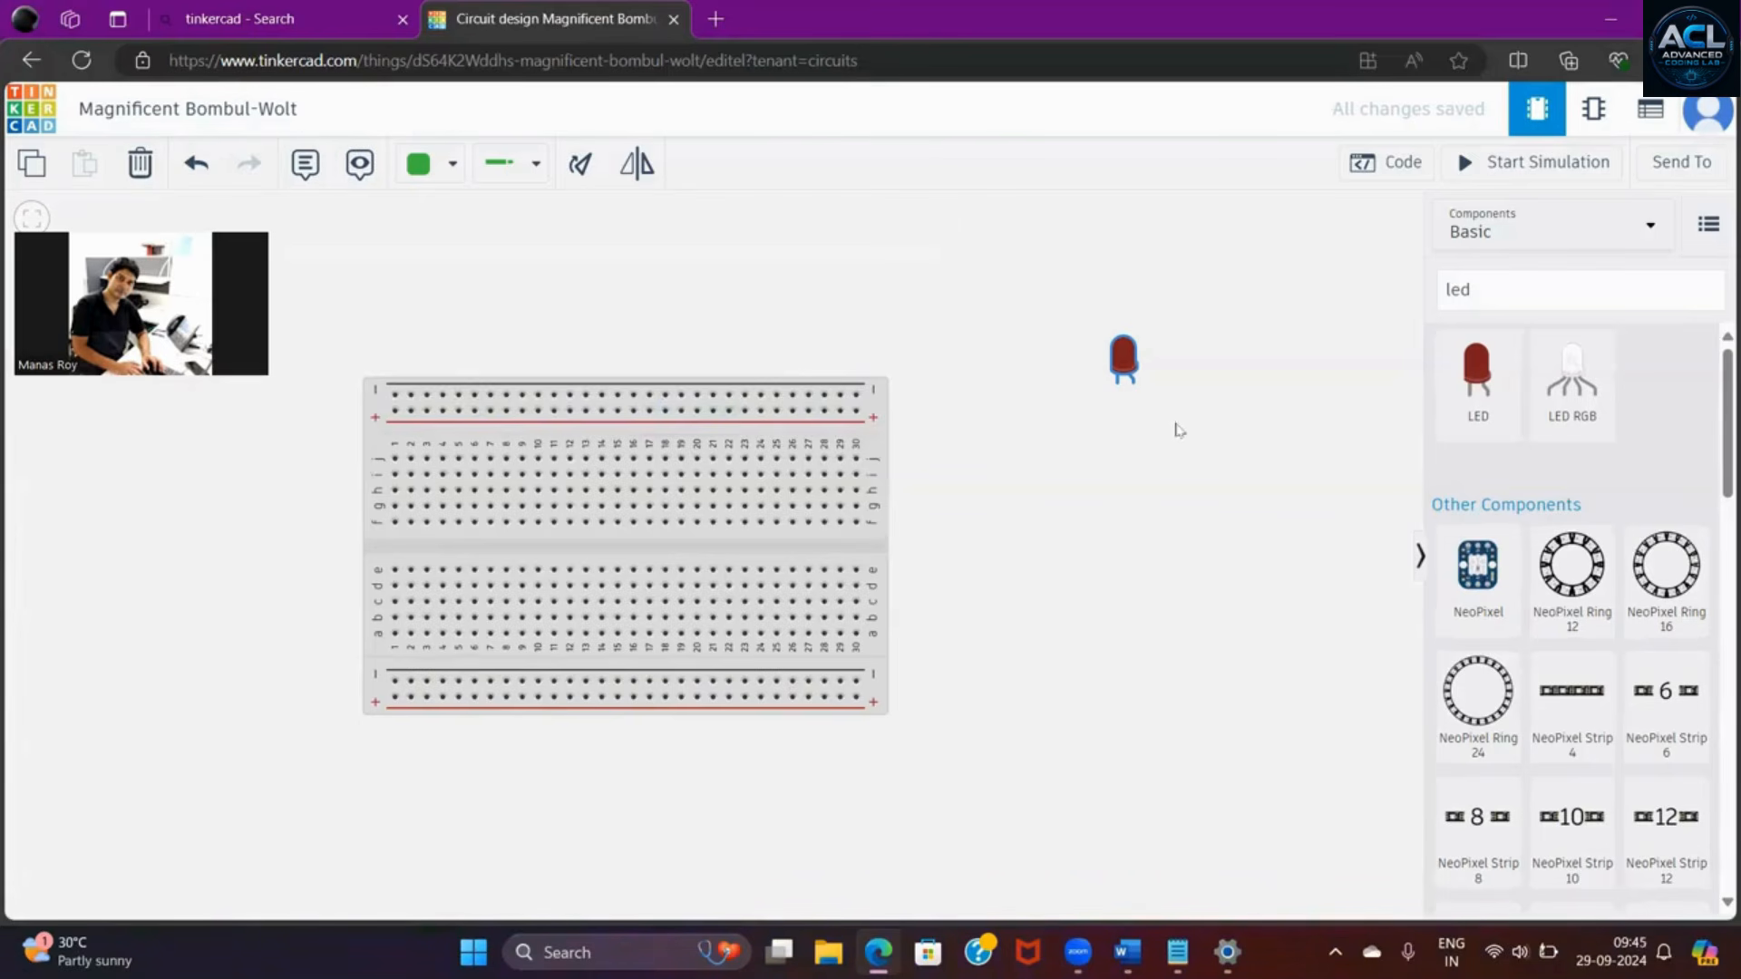
{"action": "left_click_drag", "start_coordinate": [1129, 361], "coordinate": [607, 442]}
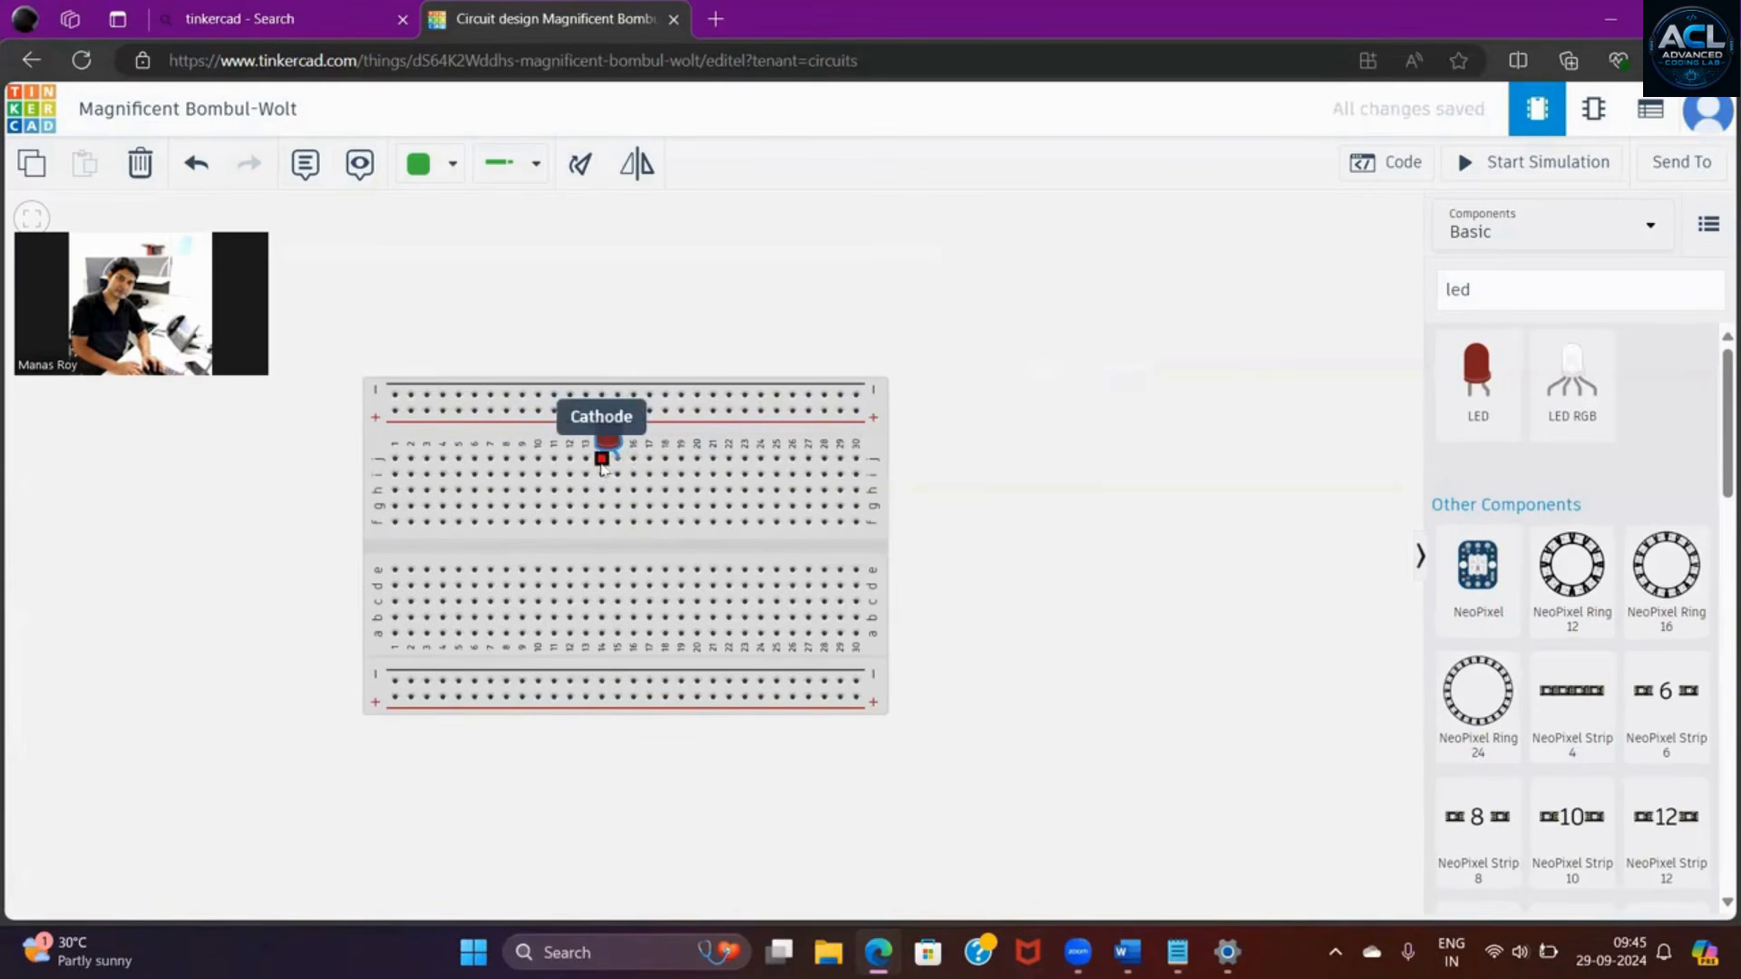
- Clear the previous component search and search the library for "batt"
{"action": "left_click", "coordinate": [1537, 286]}
{"action": "key", "text": "BackSpace"}
{"action": "key", "text": "BackSpace"}
{"action": "key", "text": "BackSpace"}
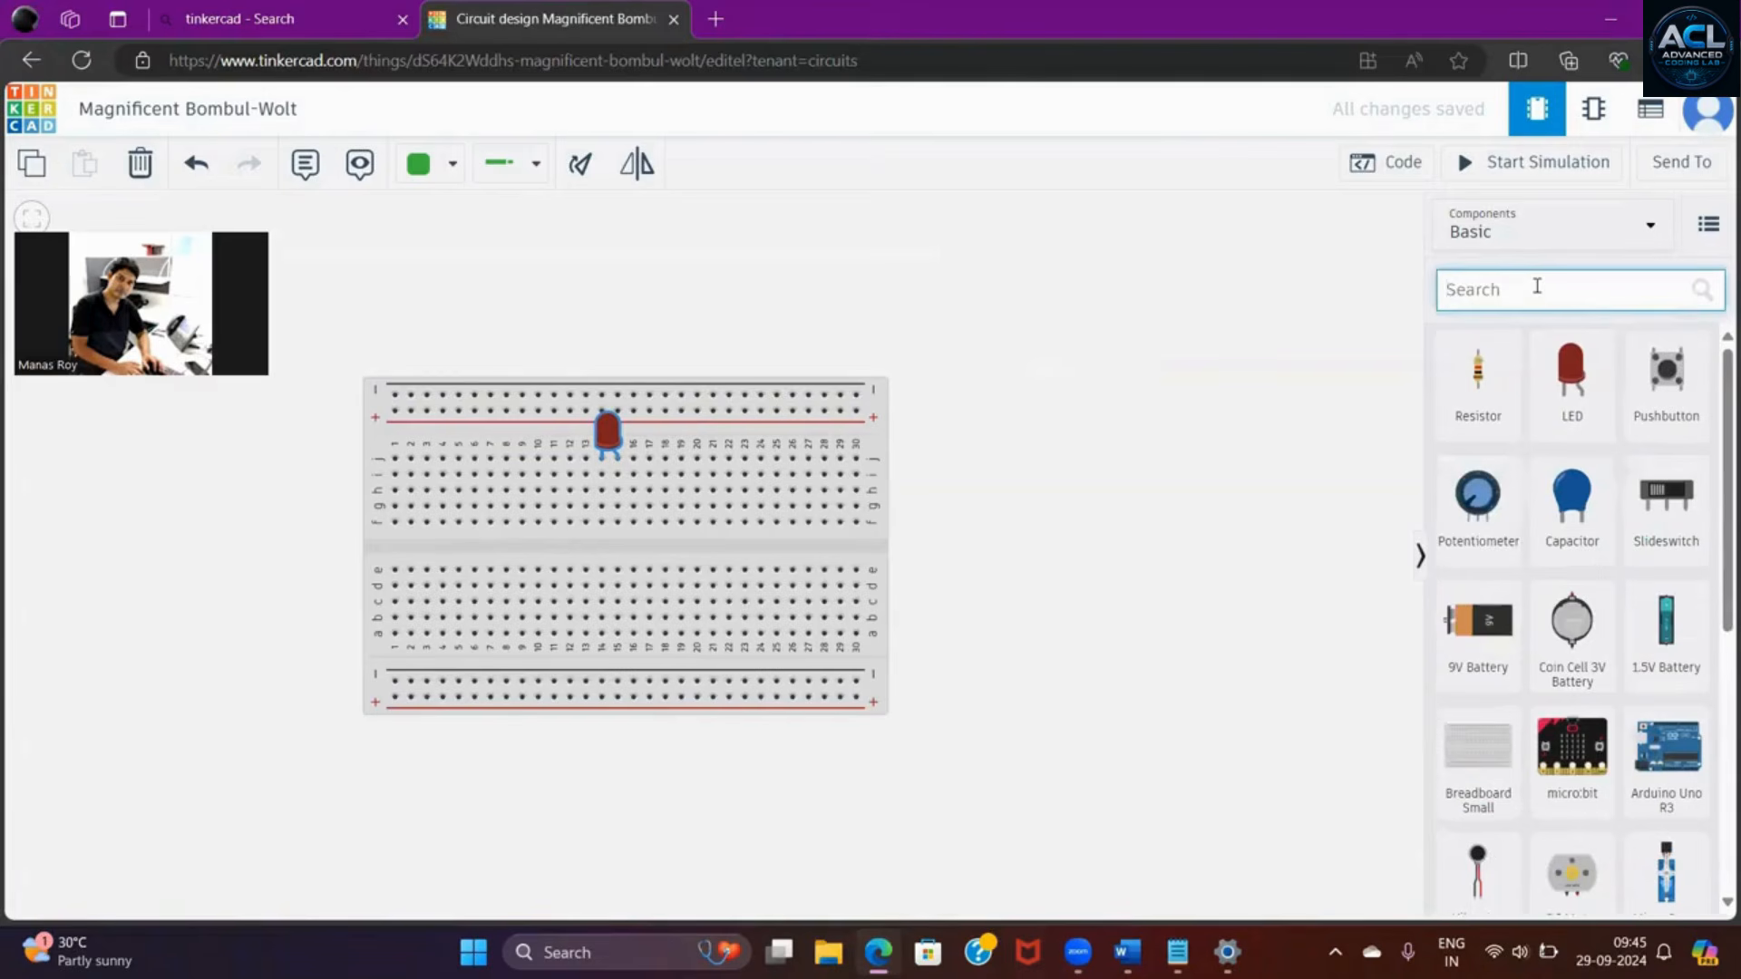
{"action": "type", "text": "ba"}
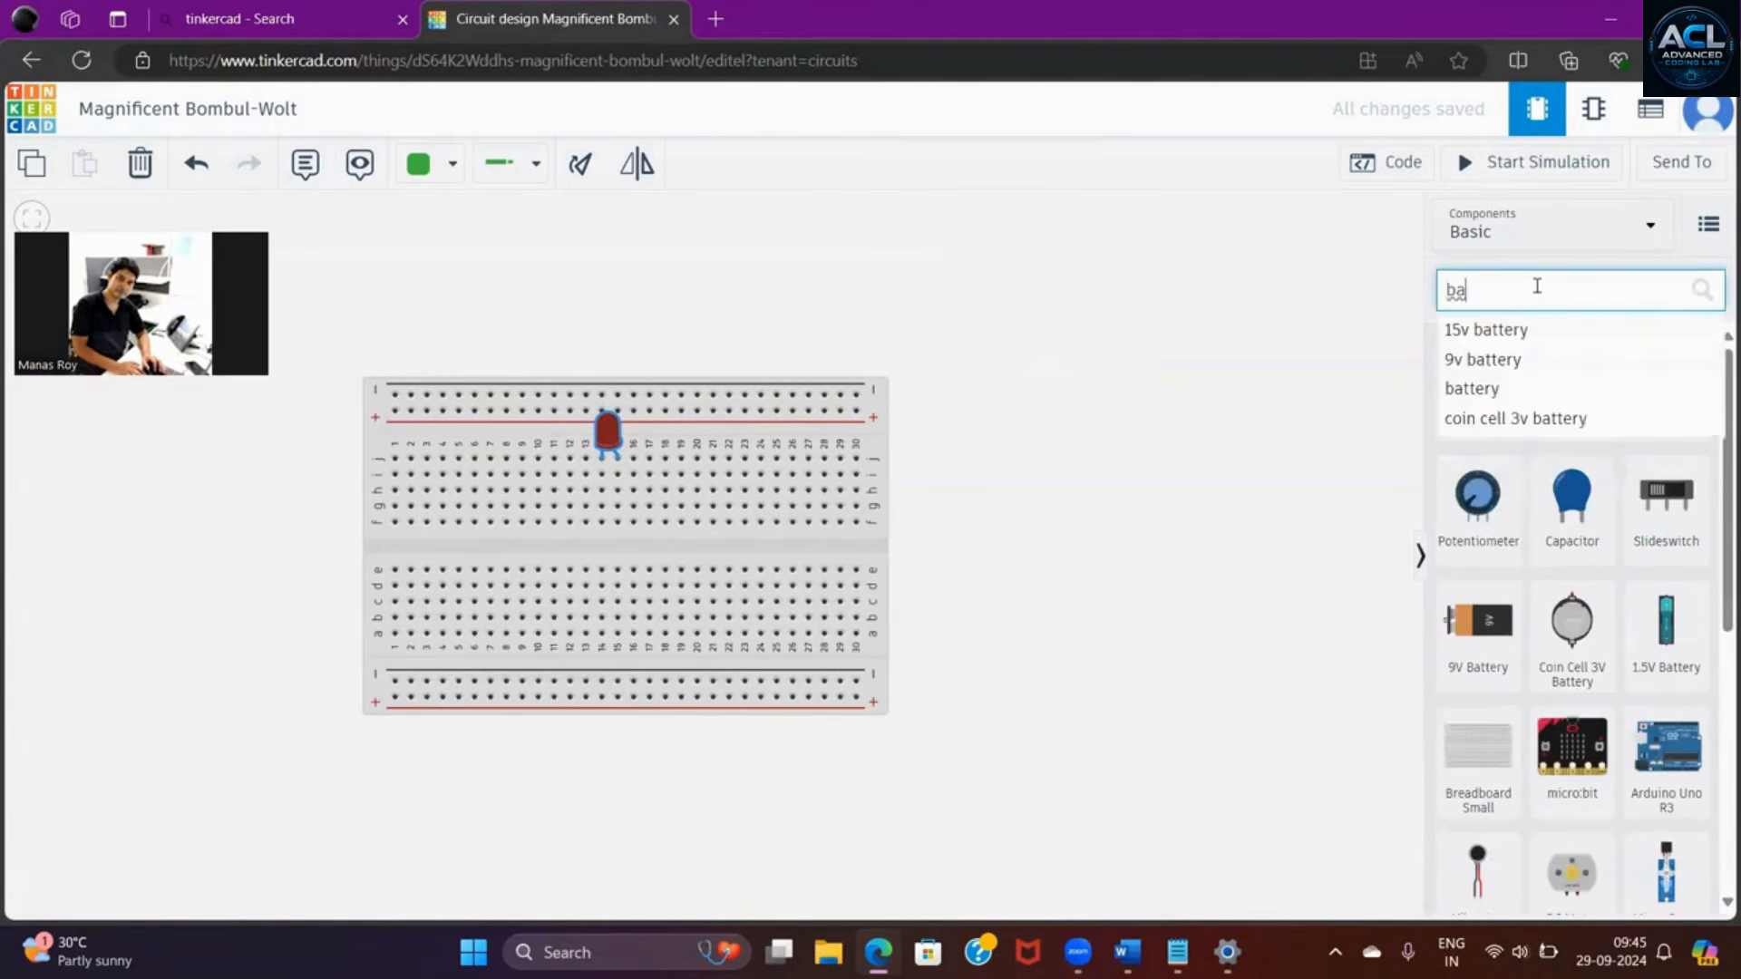
{"action": "type", "text": "t"}
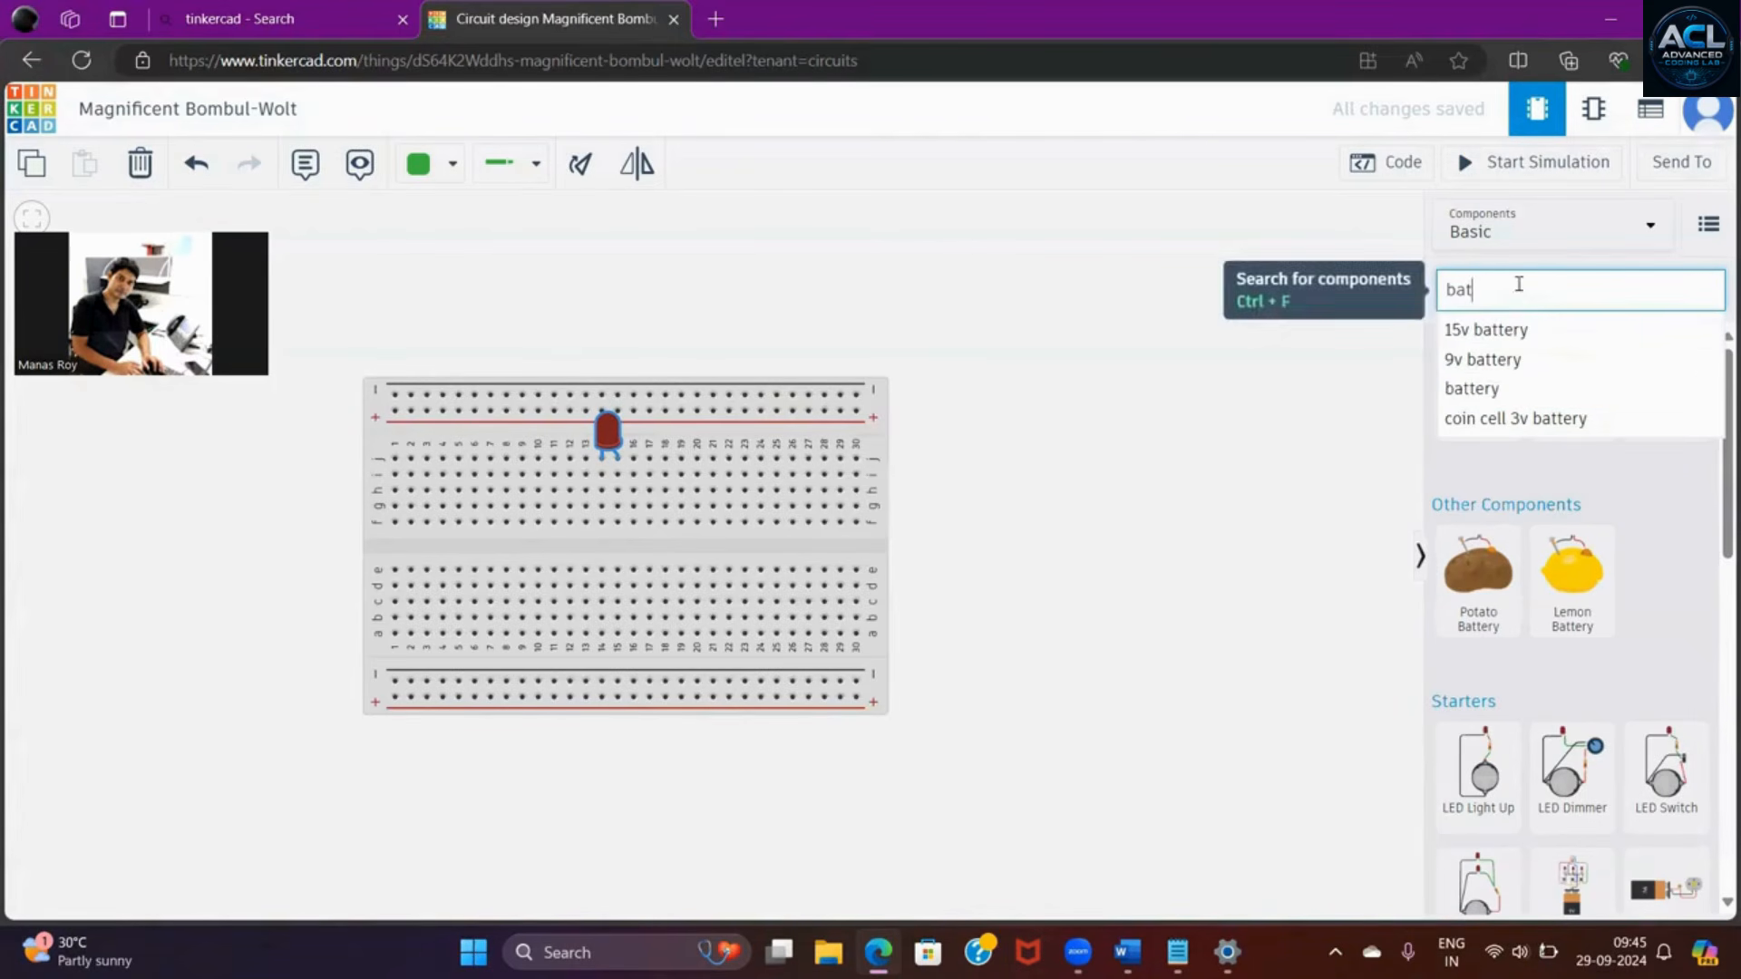
{"action": "type", "text": "tee"}
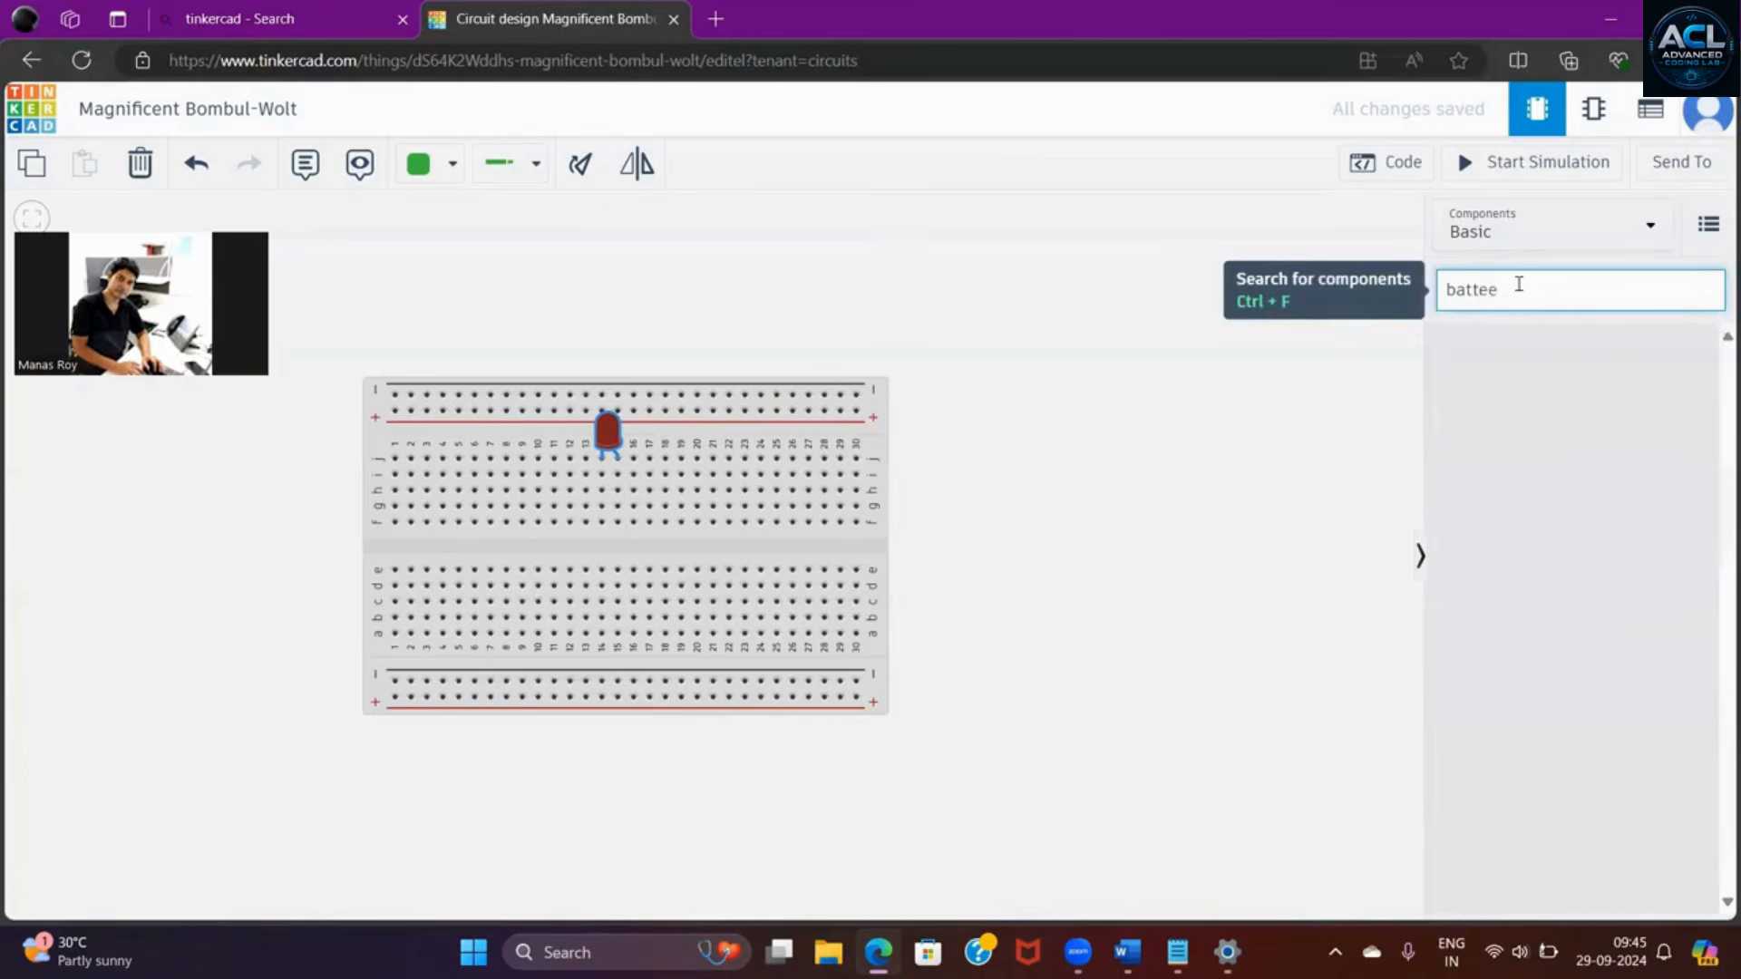
{"action": "key", "text": "BackSpace"}
{"action": "key", "text": "BackSpace"}
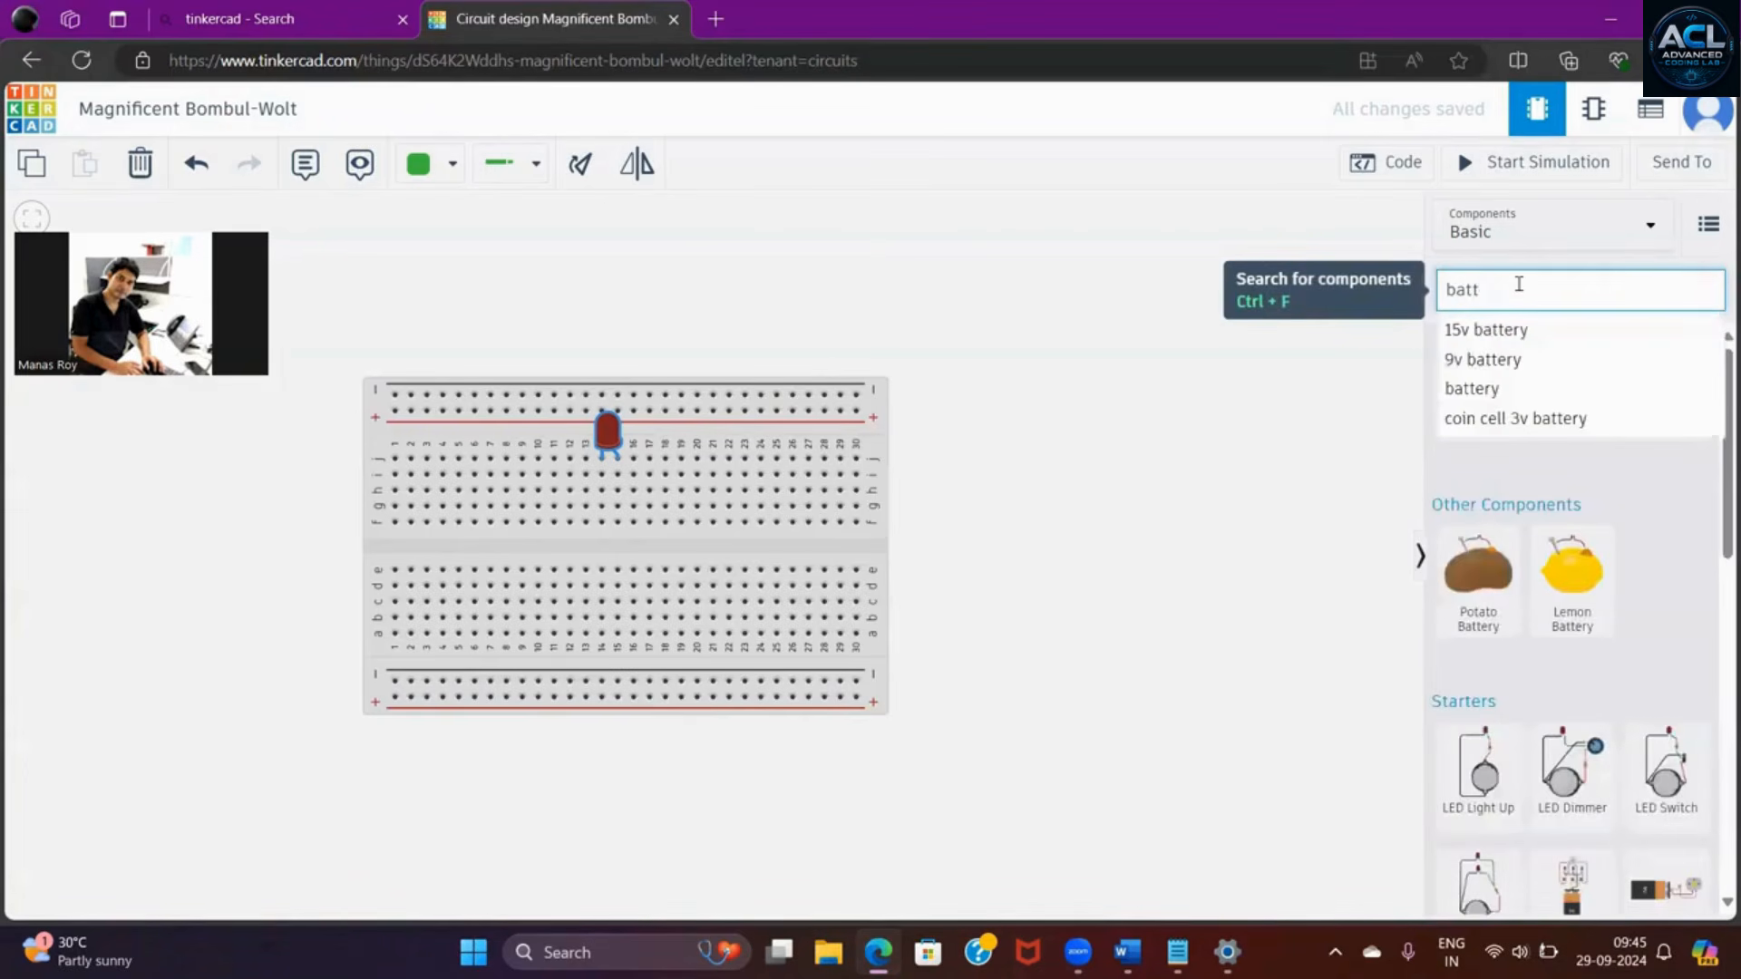
{"action": "type", "text": "t"}
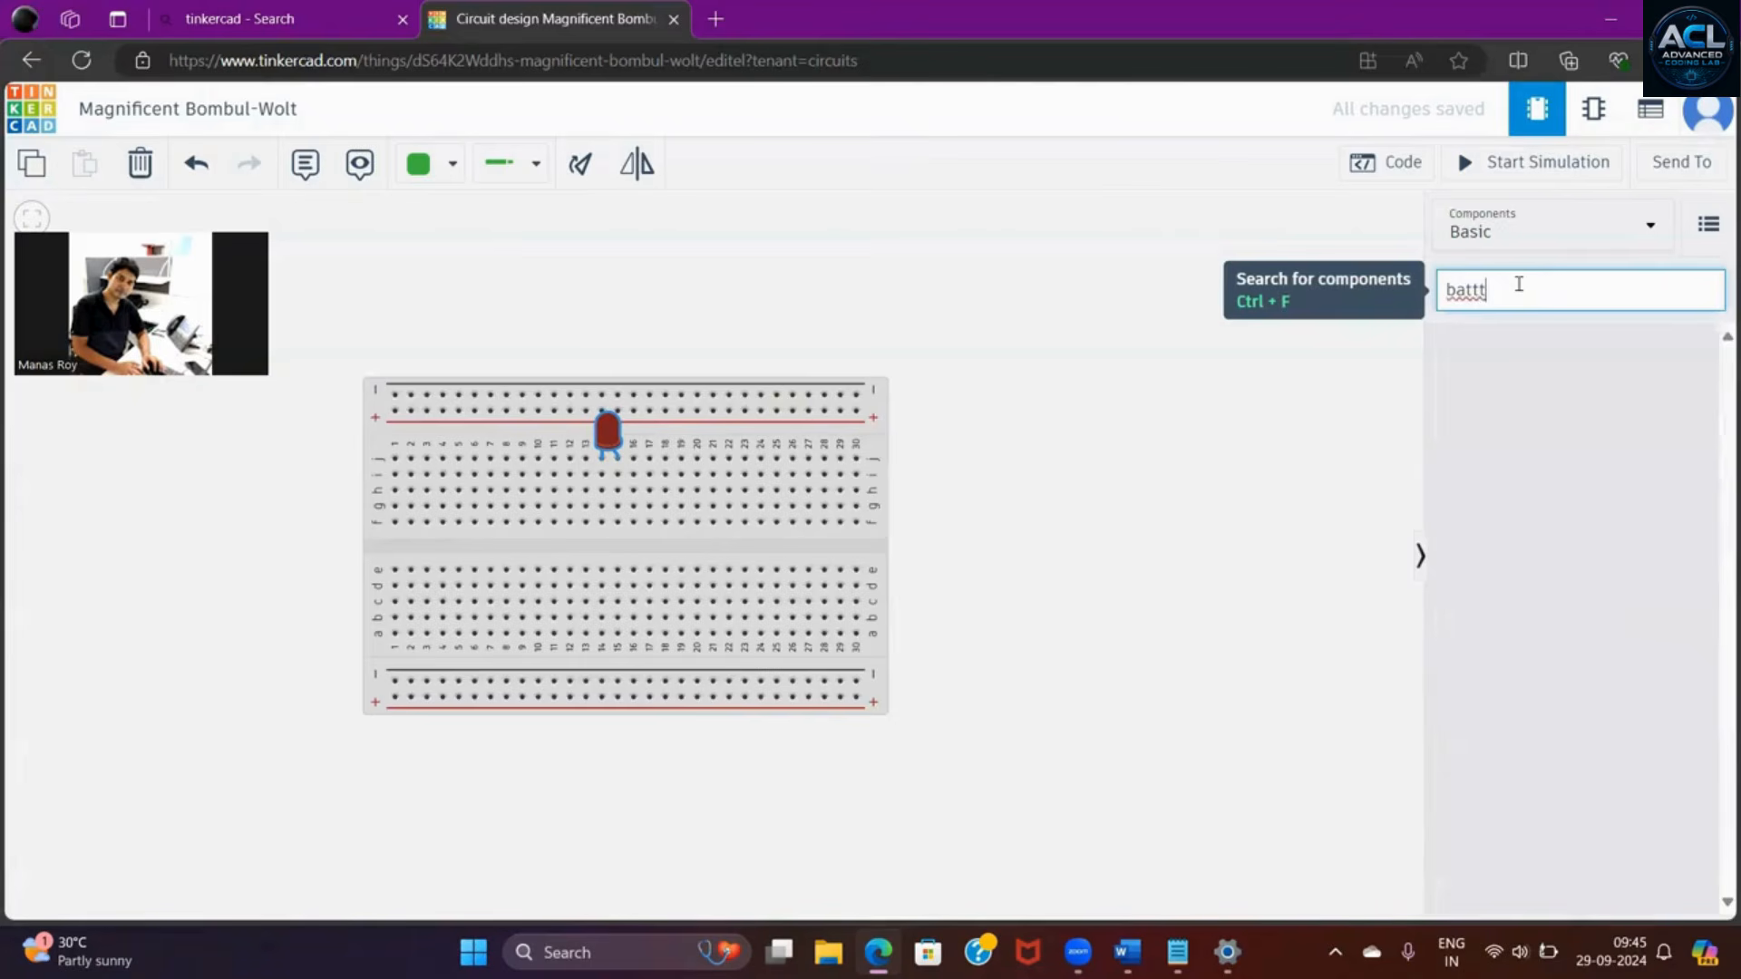
{"action": "key", "text": "BackSpace"}
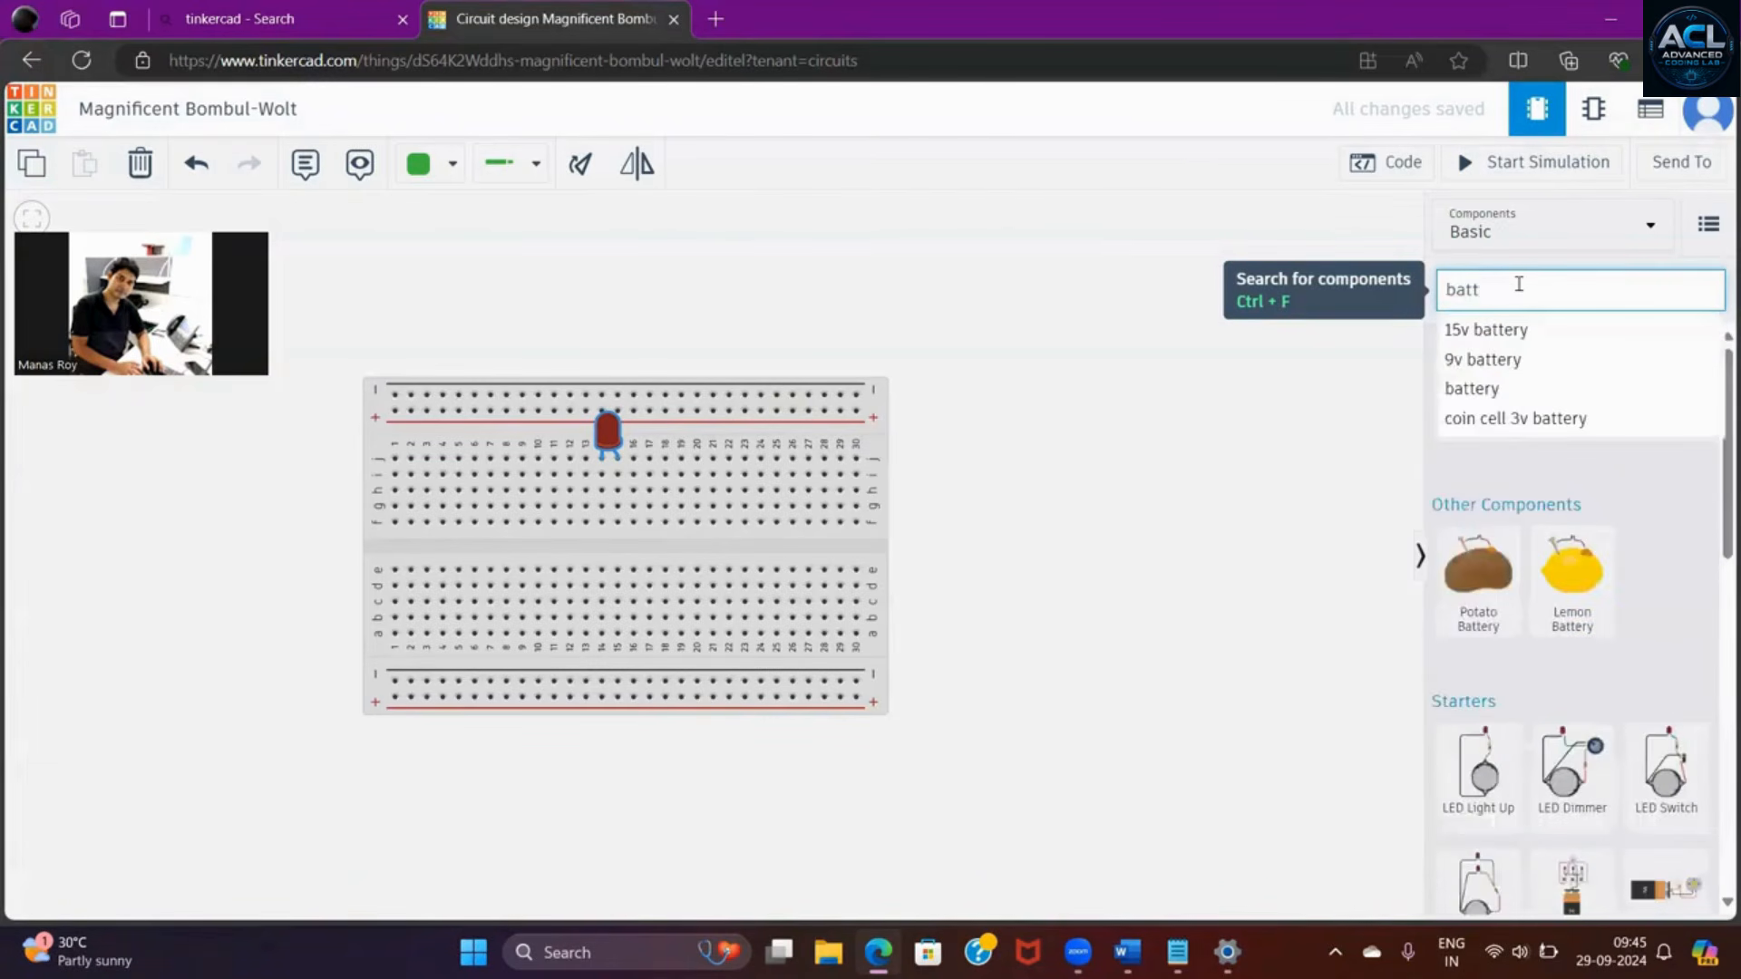
- Find "1.5" in the component library and place a 1.5V Battery on the empty workspace to the right of the breadboard
{"action": "key", "text": "BackSpace"}
{"action": "key", "text": "BackSpace"}
{"action": "key", "text": "BackSpace"}
{"action": "key", "text": "BackSpace"}
{"action": "type", "text": "1."}
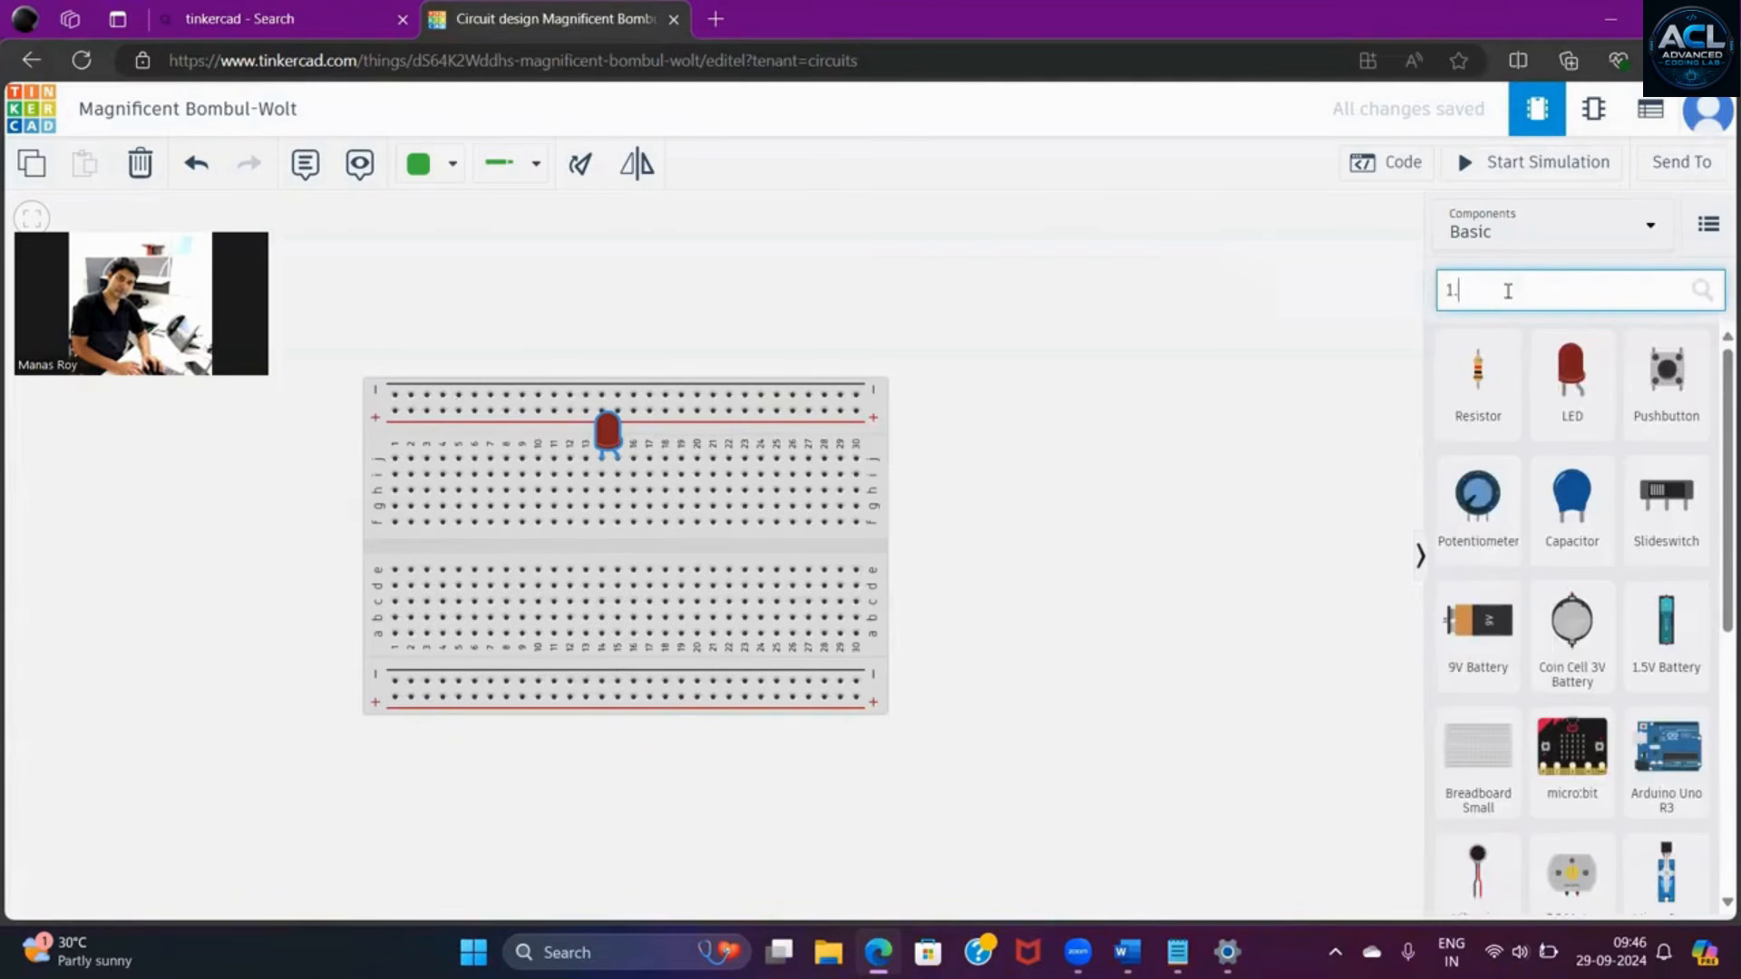
{"action": "type", "text": "5"}
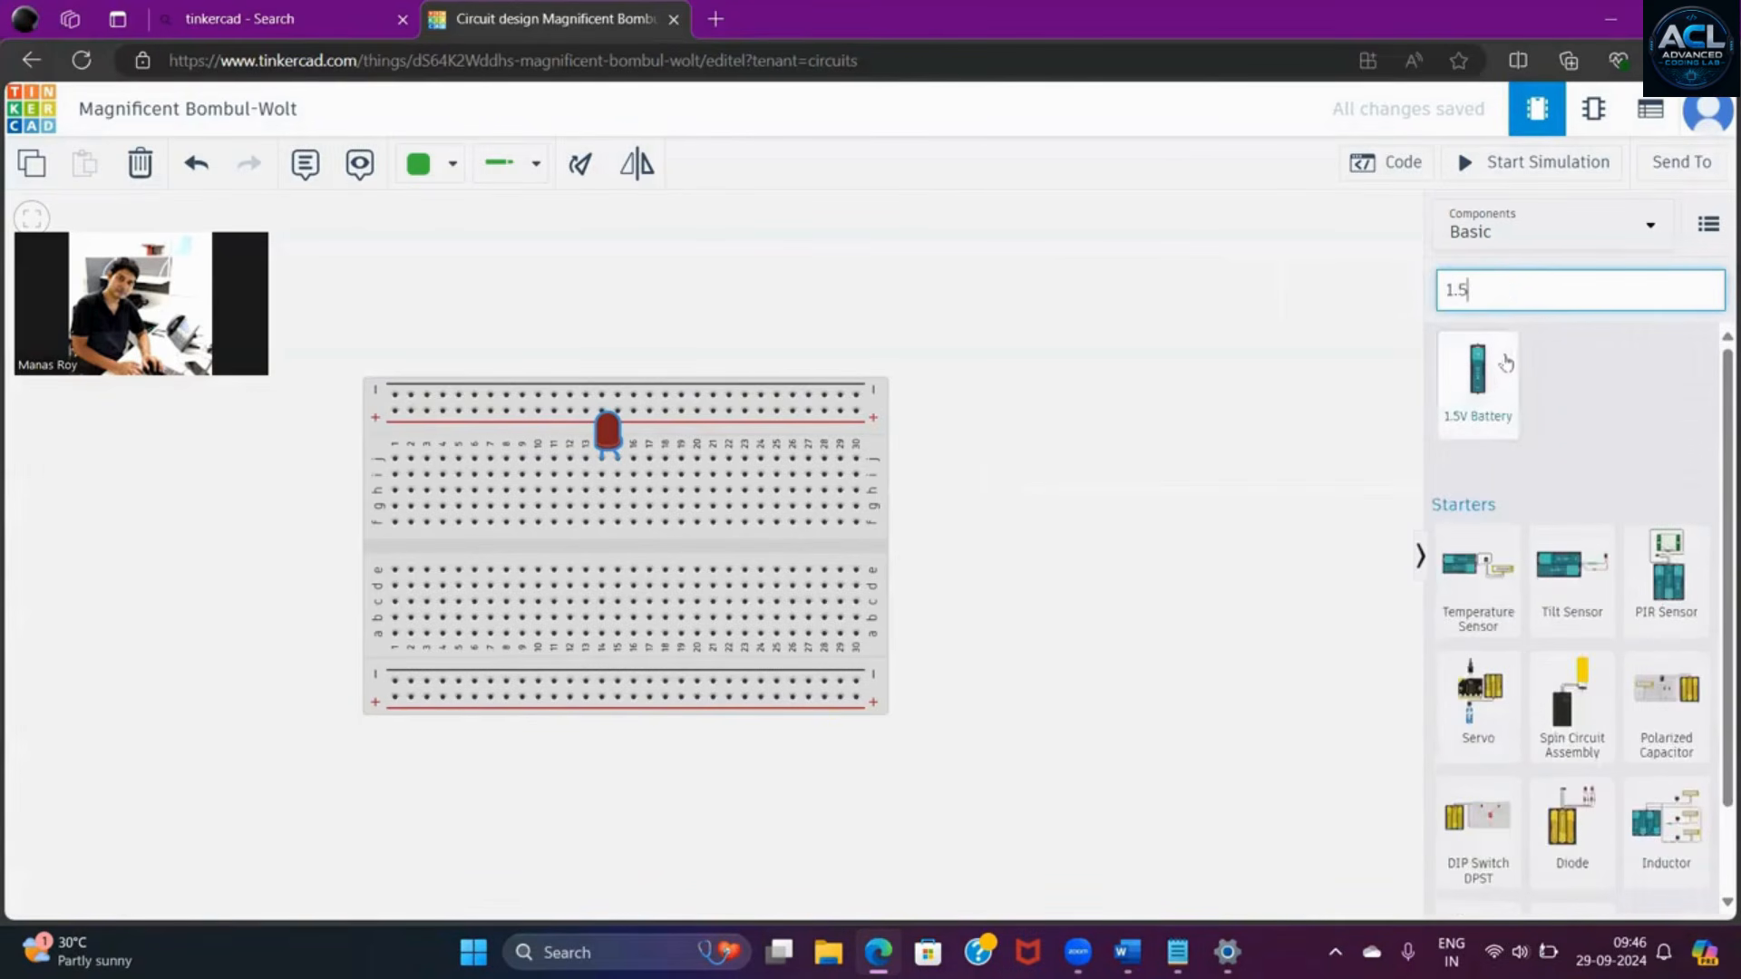
{"action": "left_click", "coordinate": [1488, 378]}
{"action": "left_click_drag", "start_coordinate": [1488, 378], "coordinate": [1188, 635]}
{"action": "left_click", "coordinate": [1297, 555]}
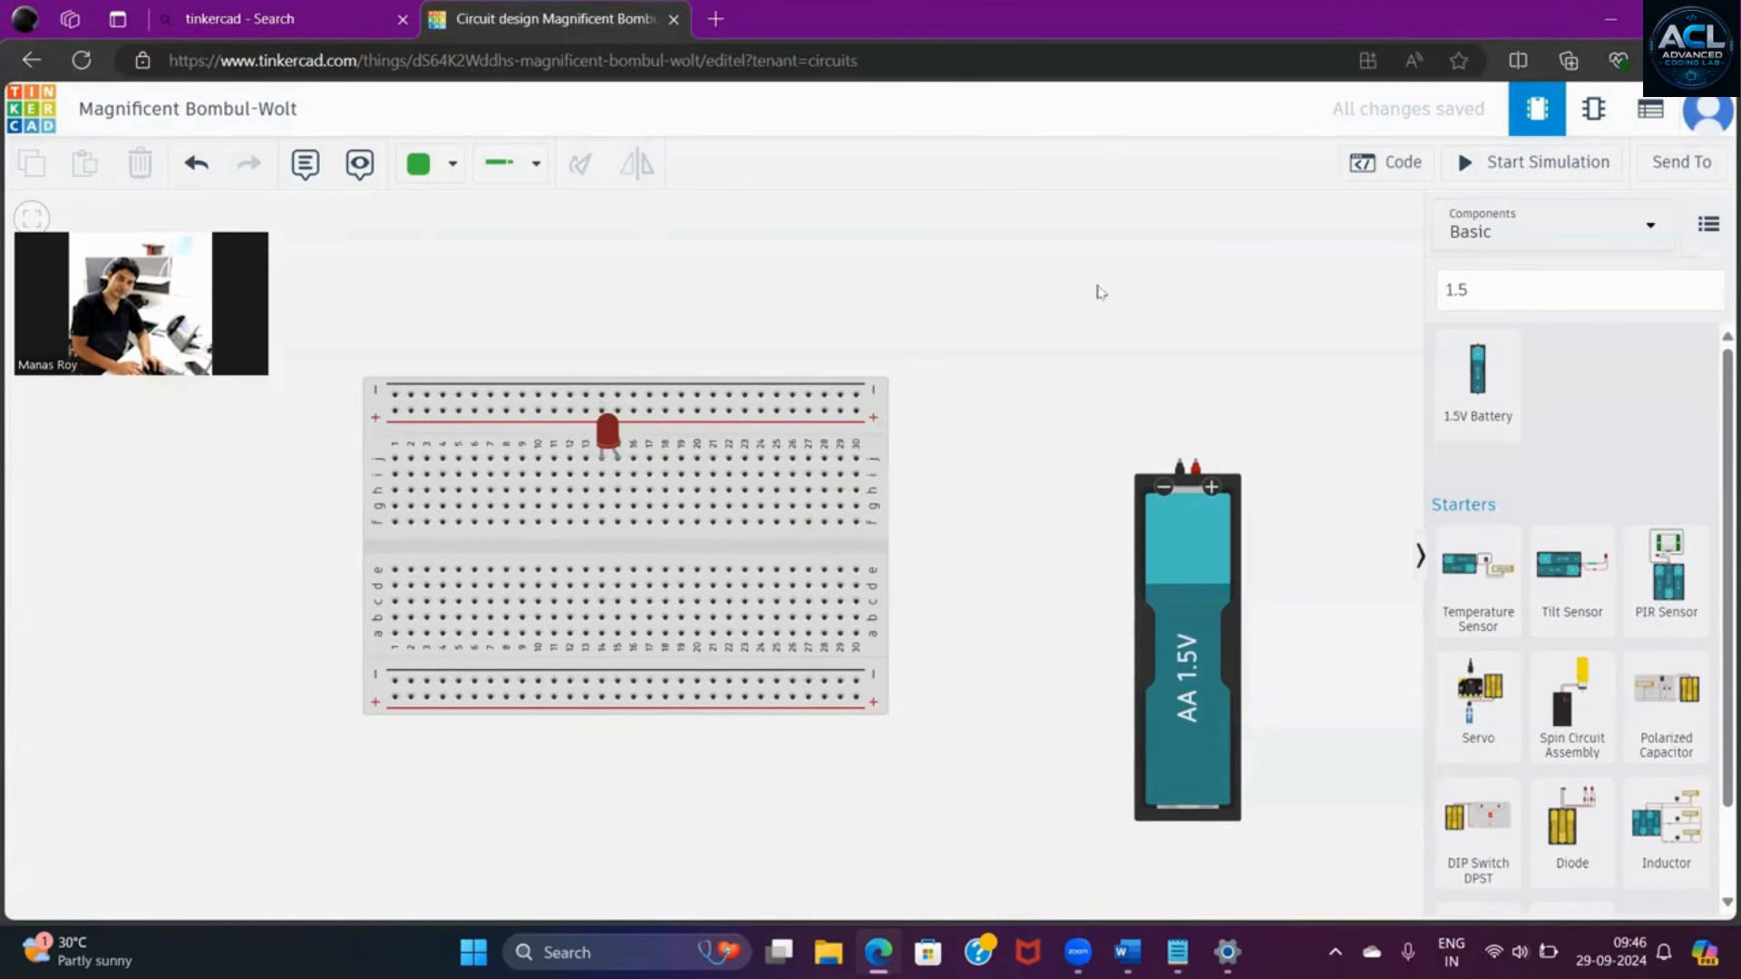
- Run a green Normal wire from hole f15 to the battery's positive terminal and move the battery over the breadboard's lower half, below the LED
{"action": "left_click", "coordinate": [453, 166]}
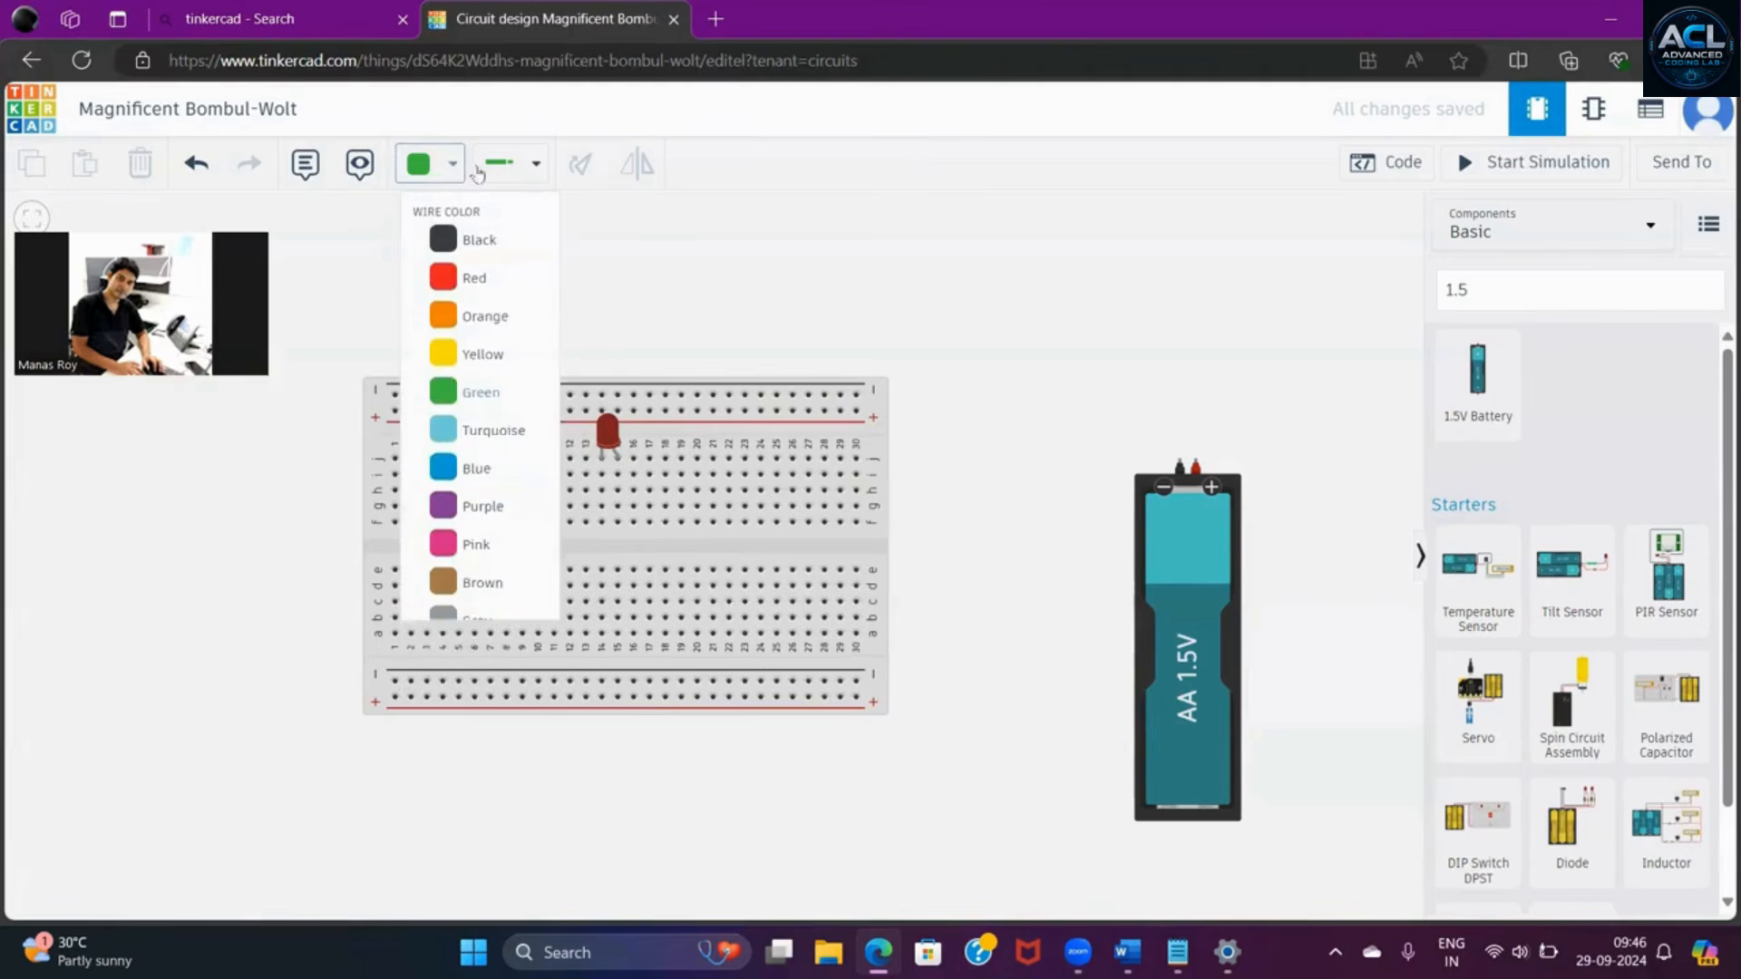
{"action": "left_click", "coordinate": [537, 168]}
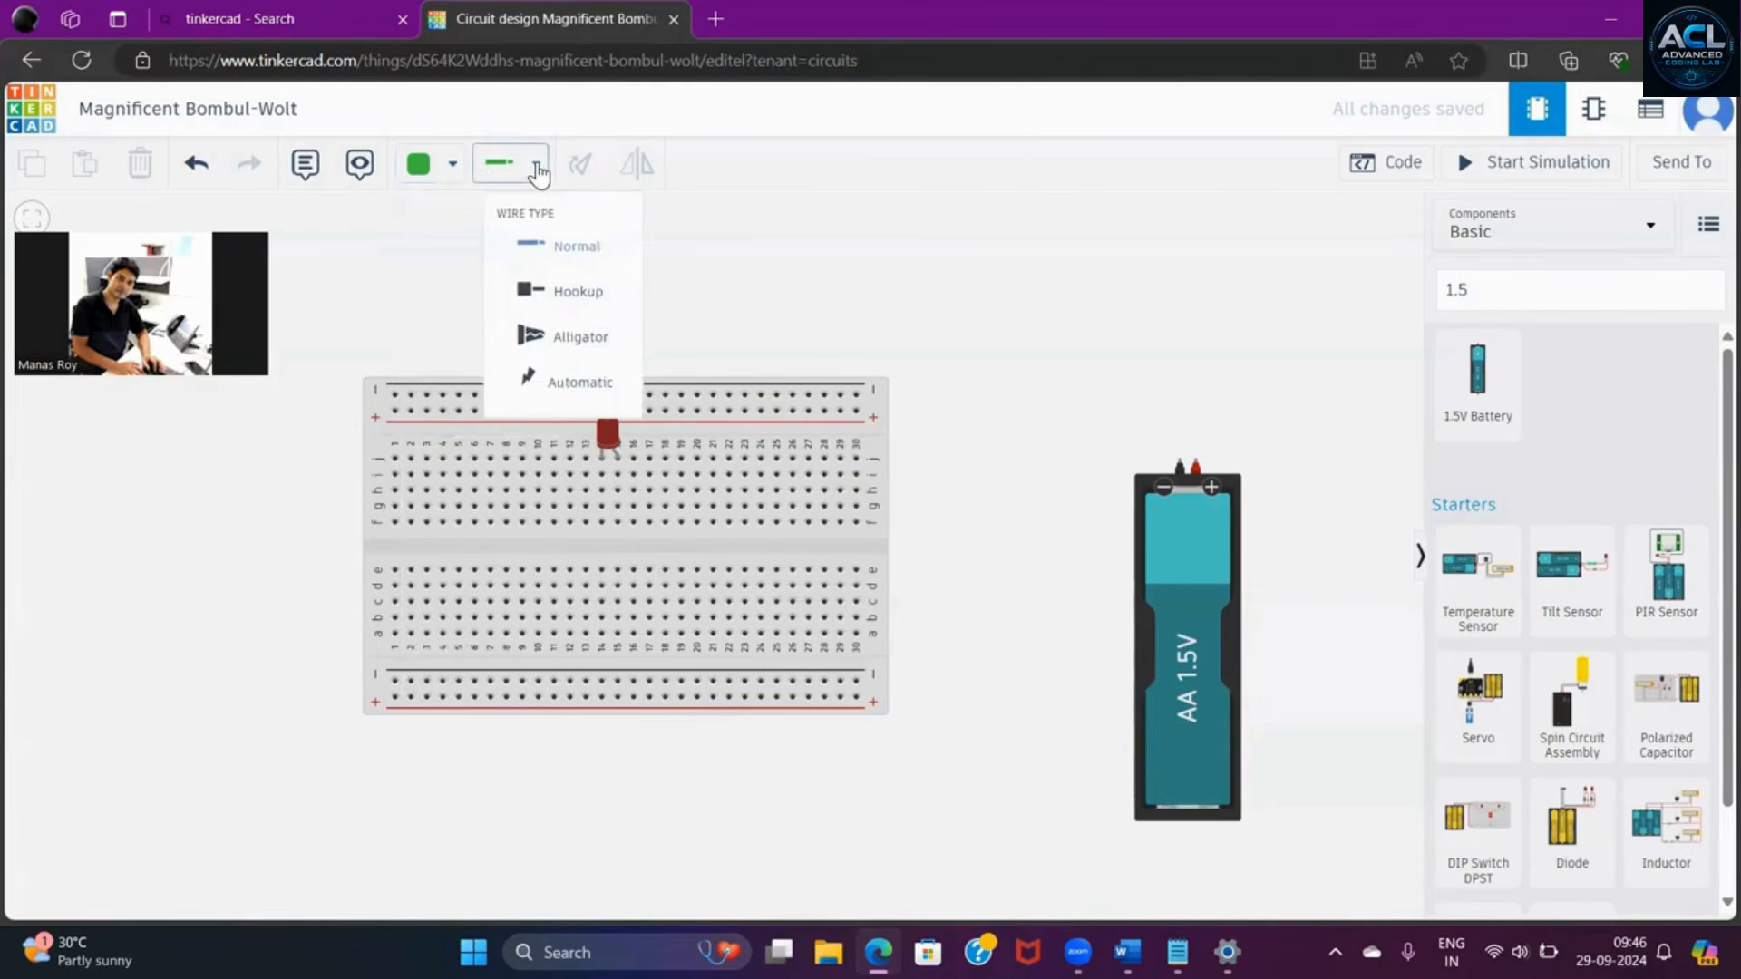
{"action": "left_click", "coordinate": [562, 245]}
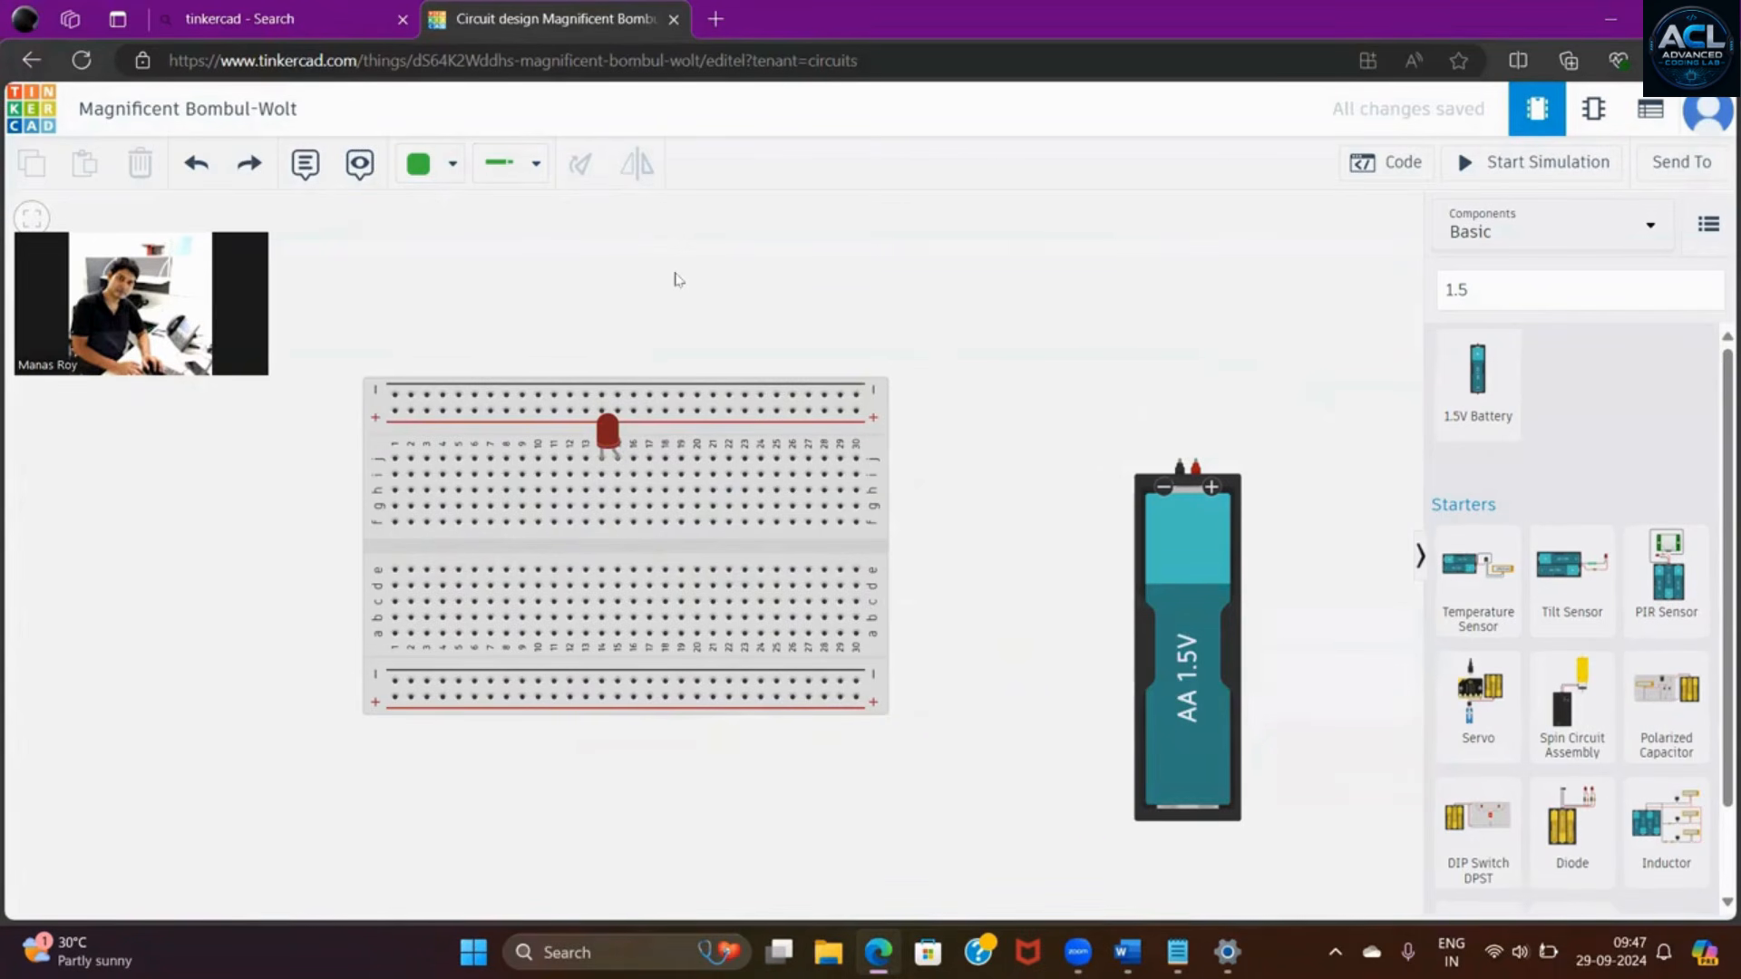
{"action": "left_click", "coordinate": [537, 176]}
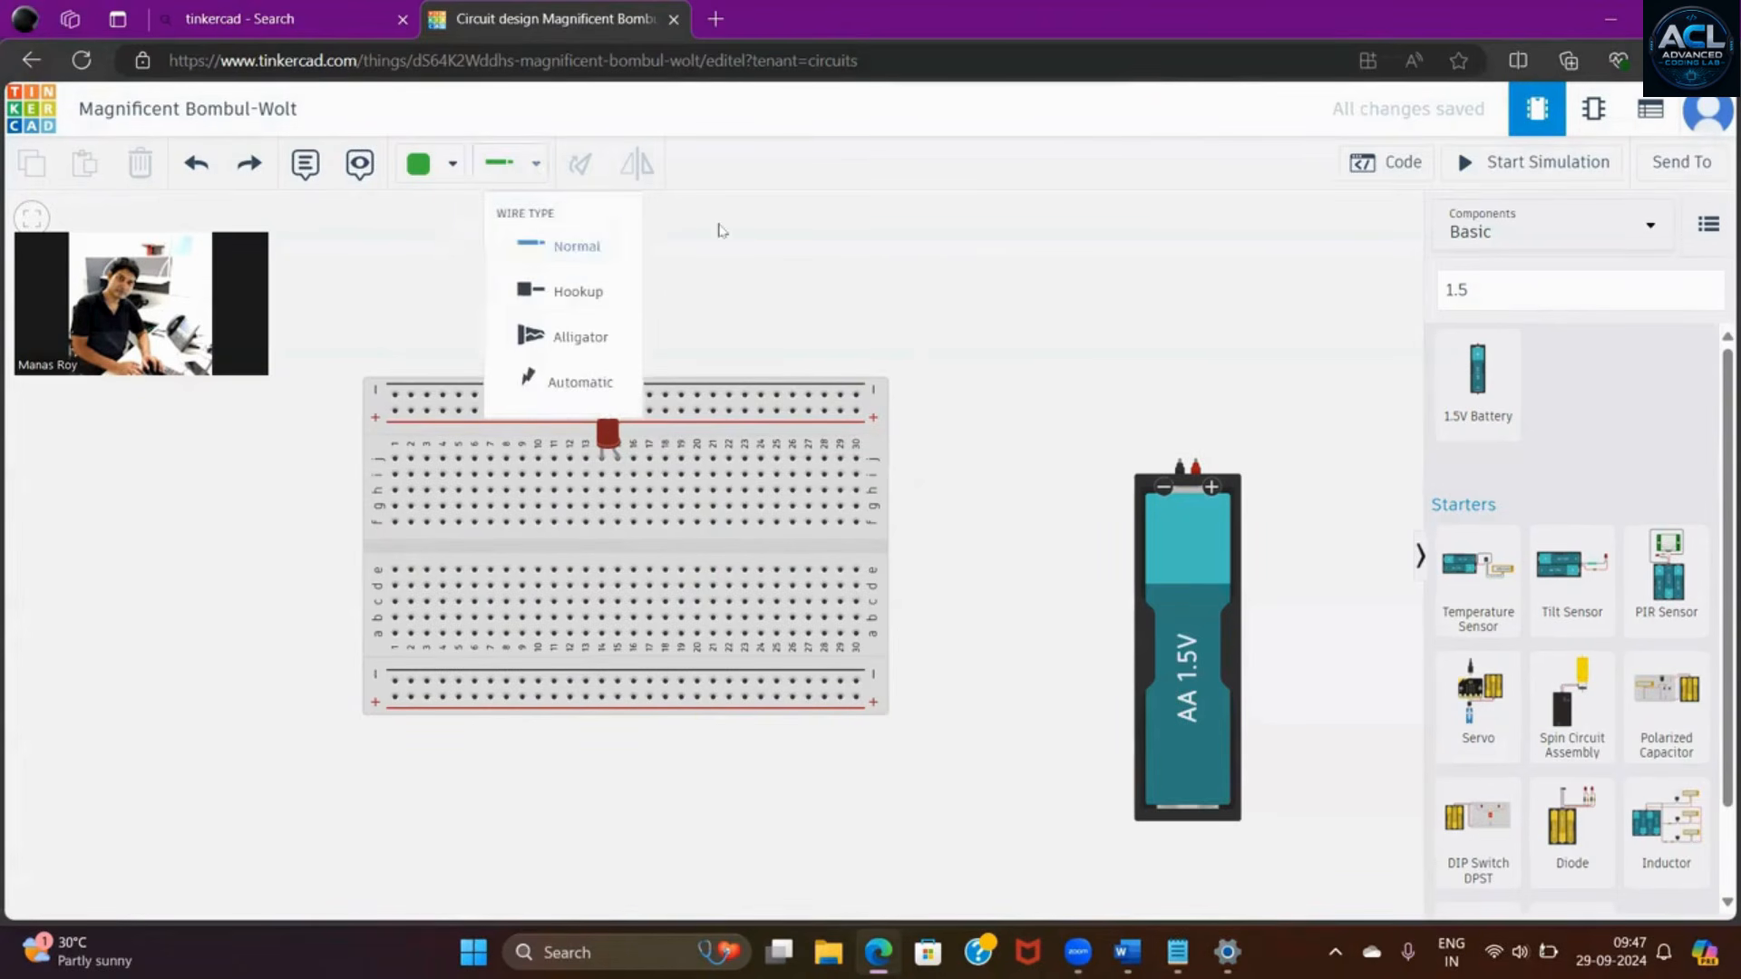
{"action": "left_click", "coordinate": [580, 253]}
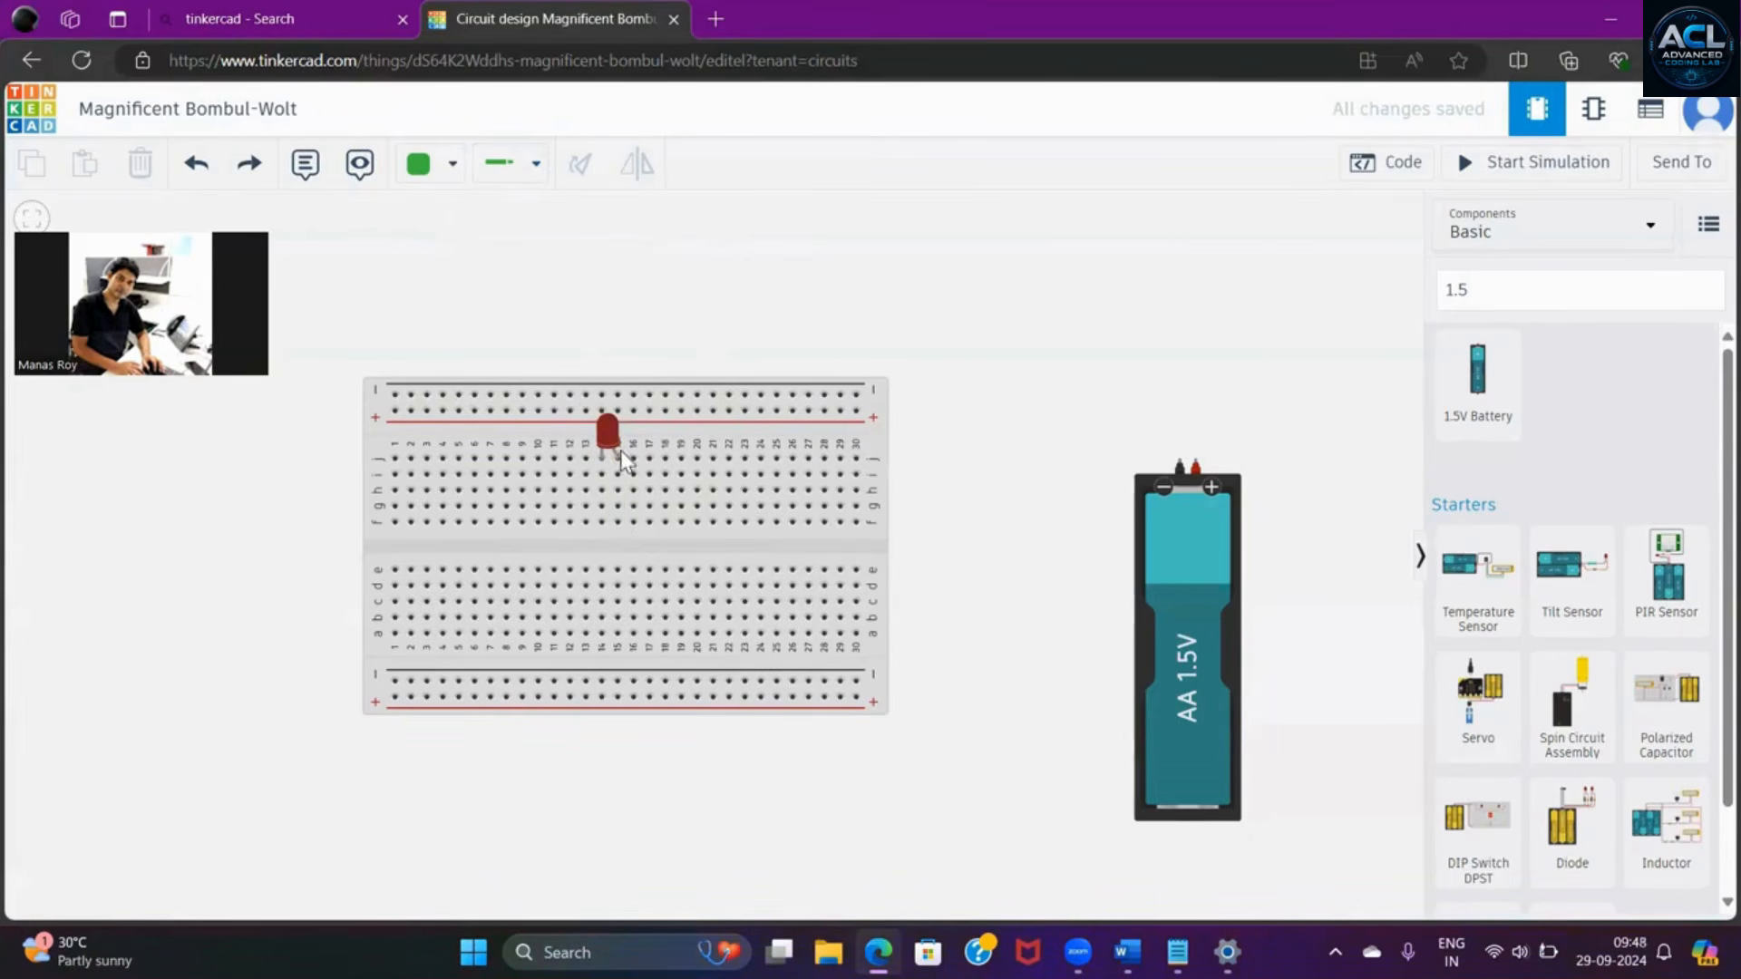
{"action": "left_click", "coordinate": [618, 522]}
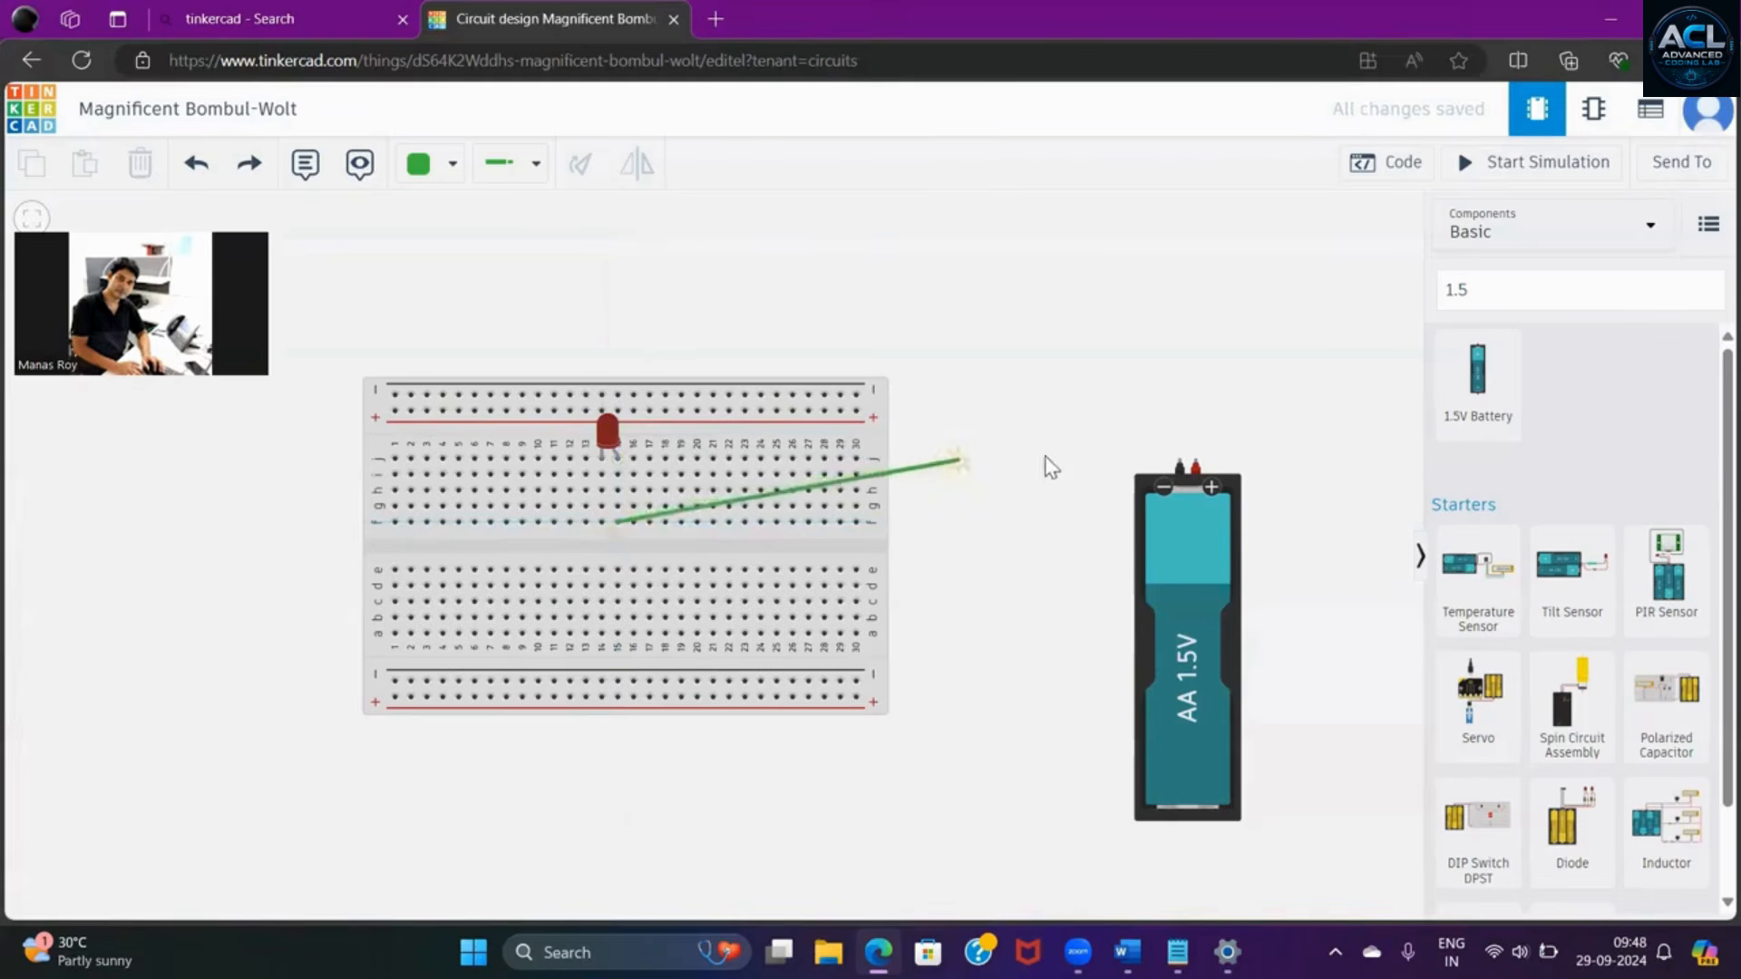
{"action": "left_click", "coordinate": [1196, 462]}
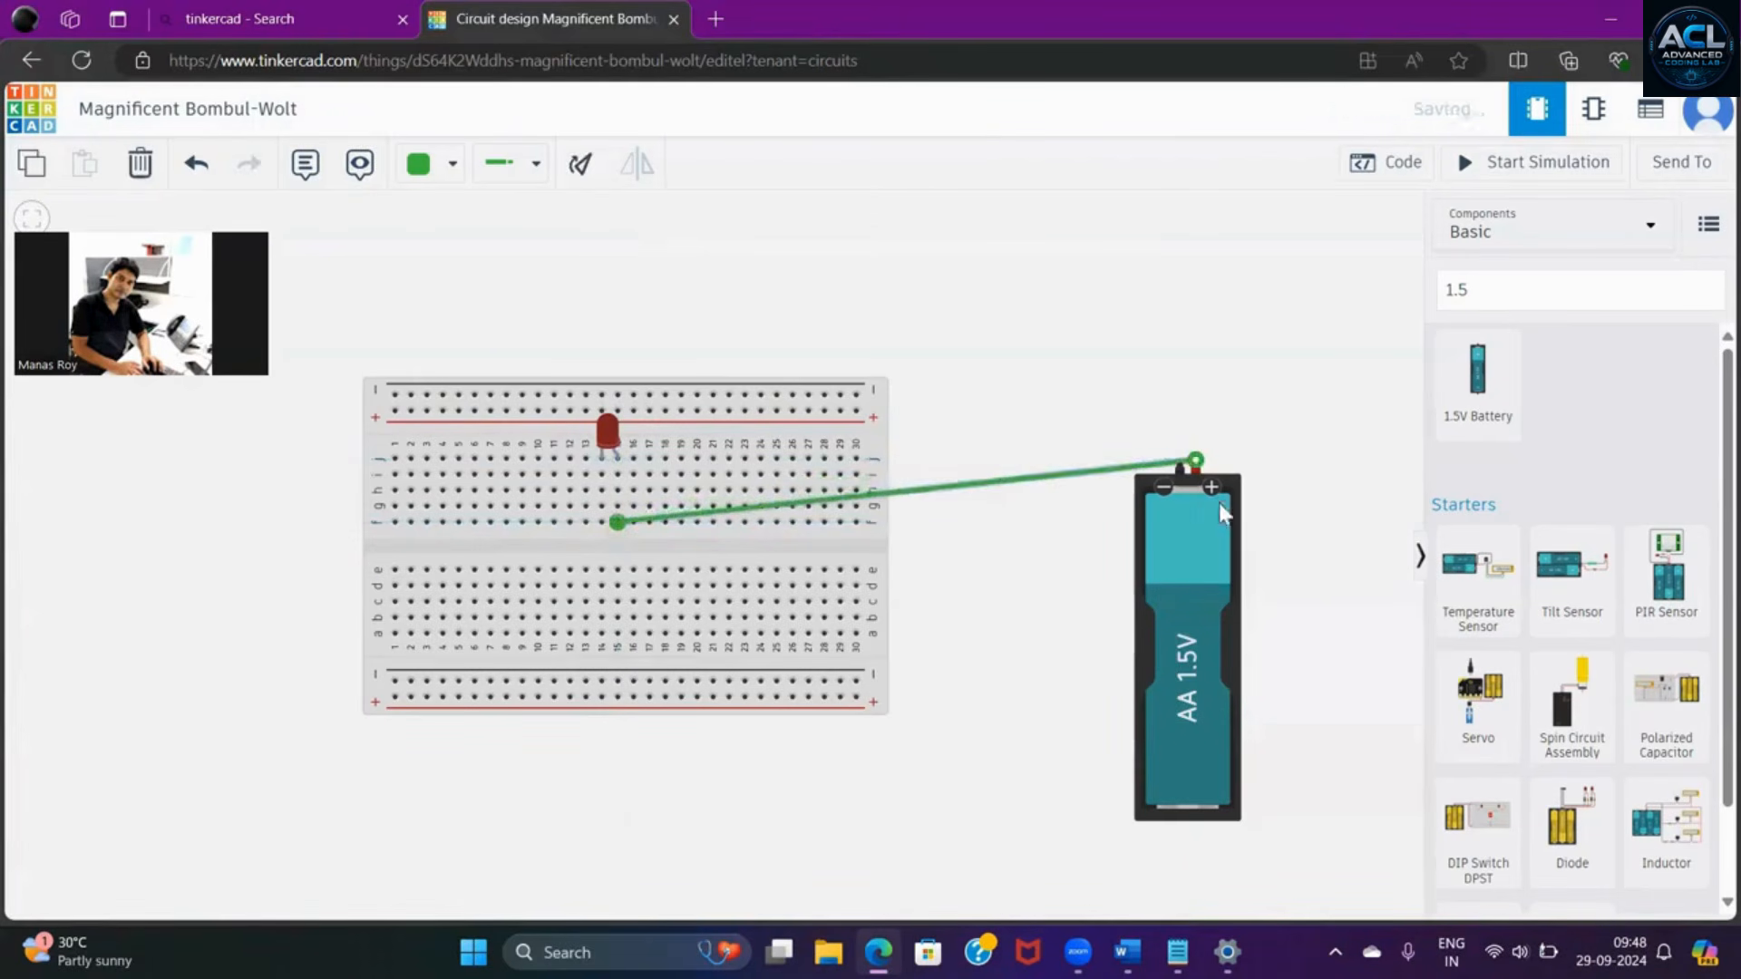
{"action": "left_click_drag", "start_coordinate": [1186, 522], "coordinate": [640, 659]}
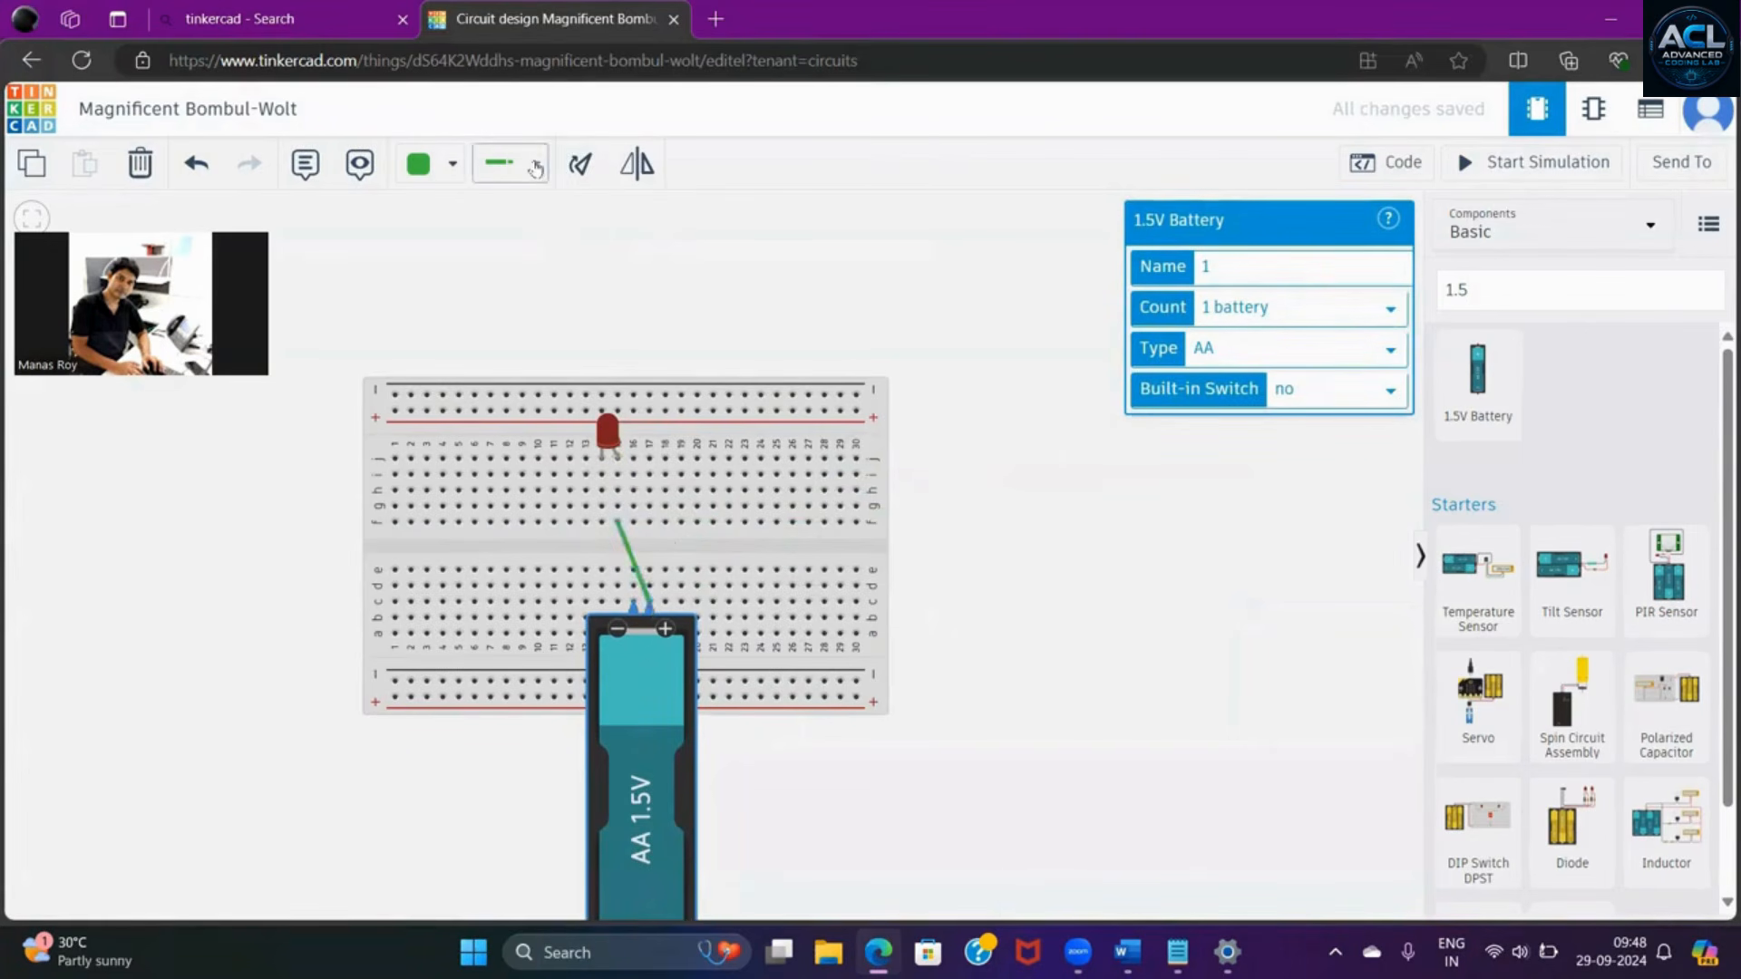
- Connect hole h14 to the battery's negative terminal with a Normal wire and color that wire black
{"action": "left_click", "coordinate": [536, 167]}
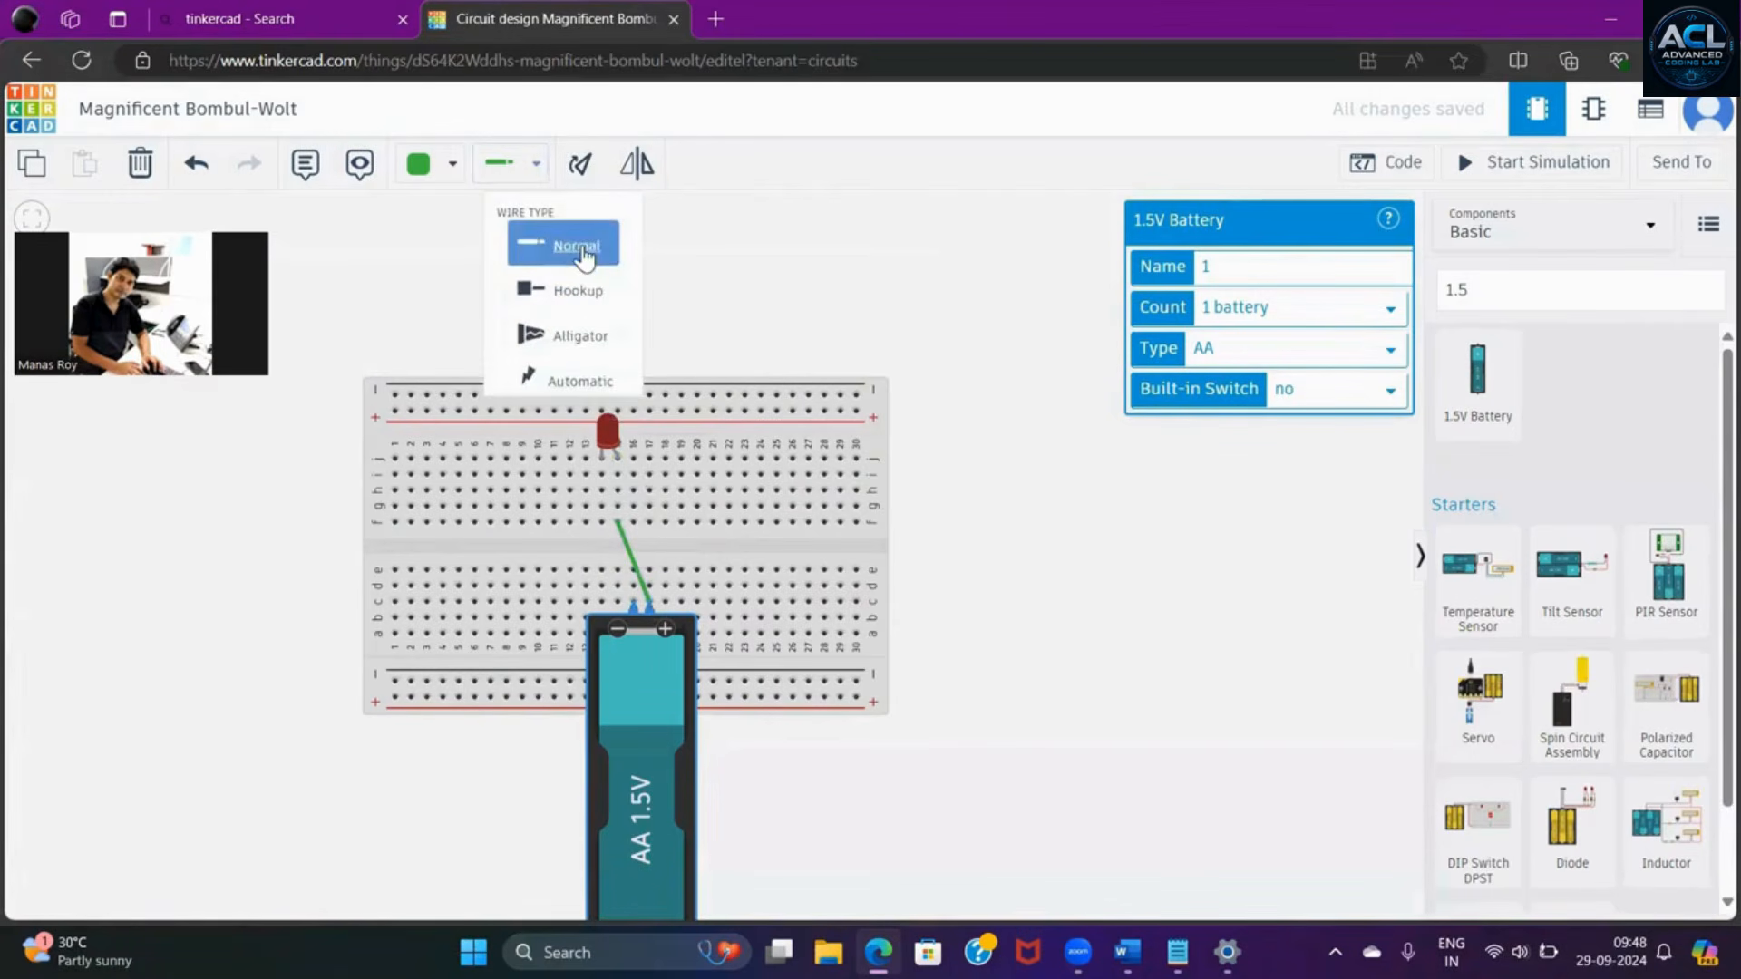
{"action": "left_click", "coordinate": [576, 247]}
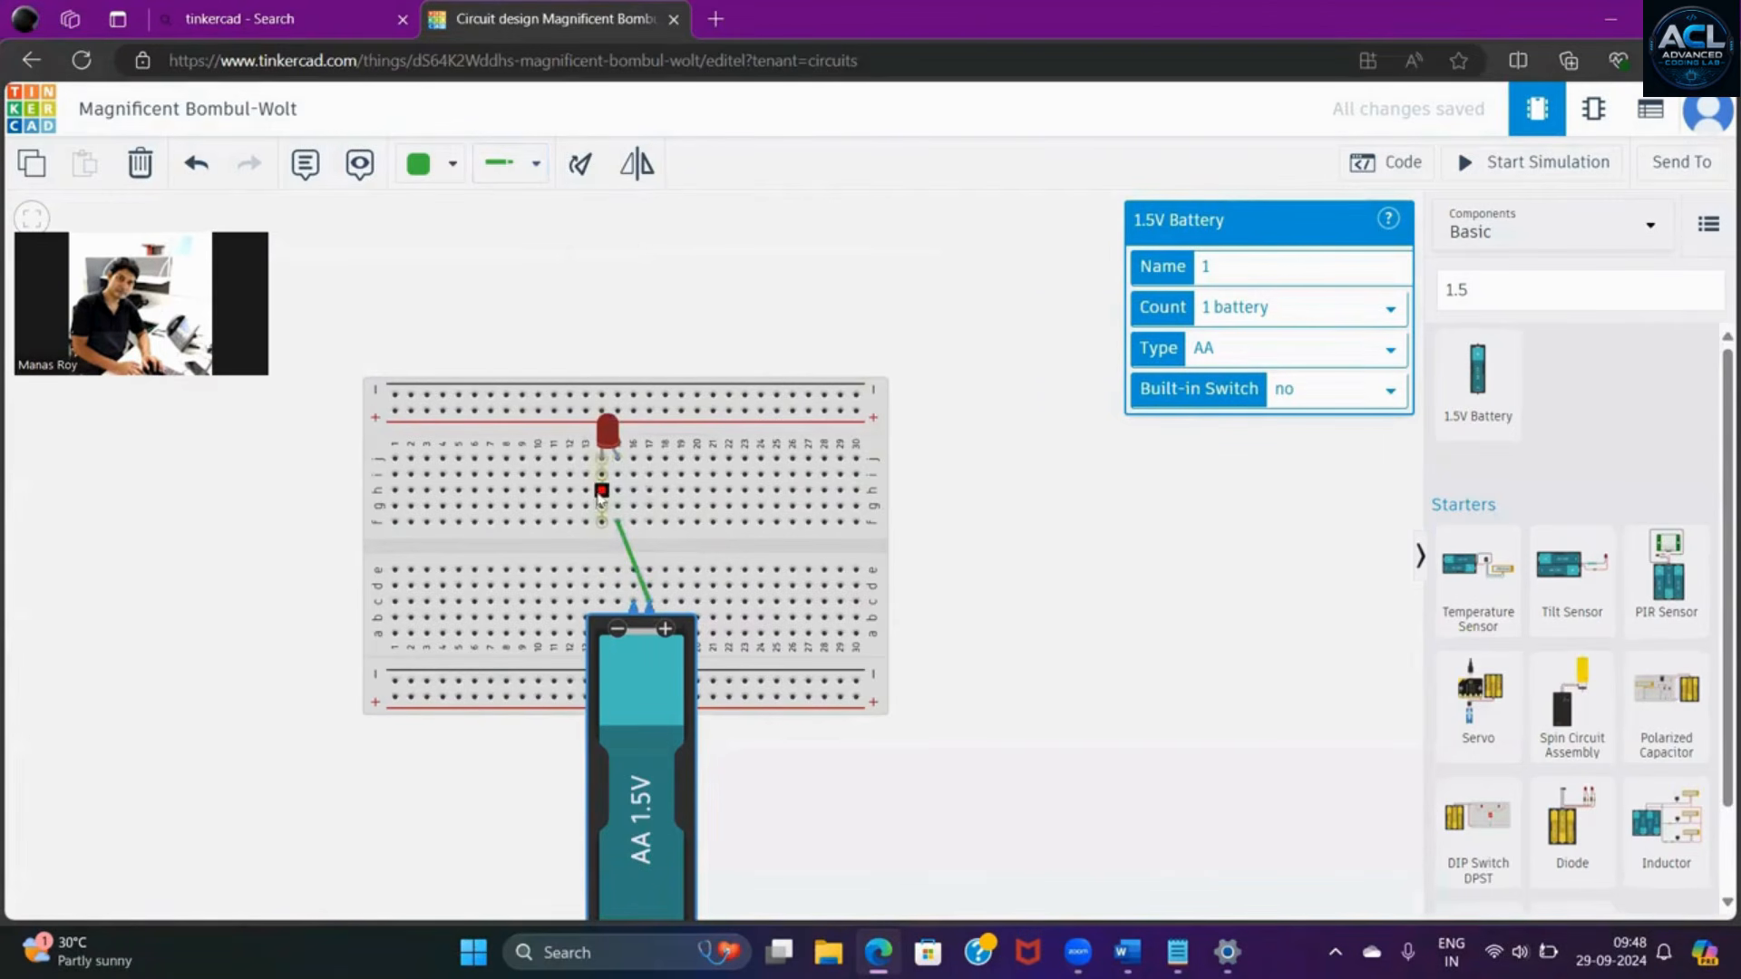
{"action": "left_click", "coordinate": [602, 490]}
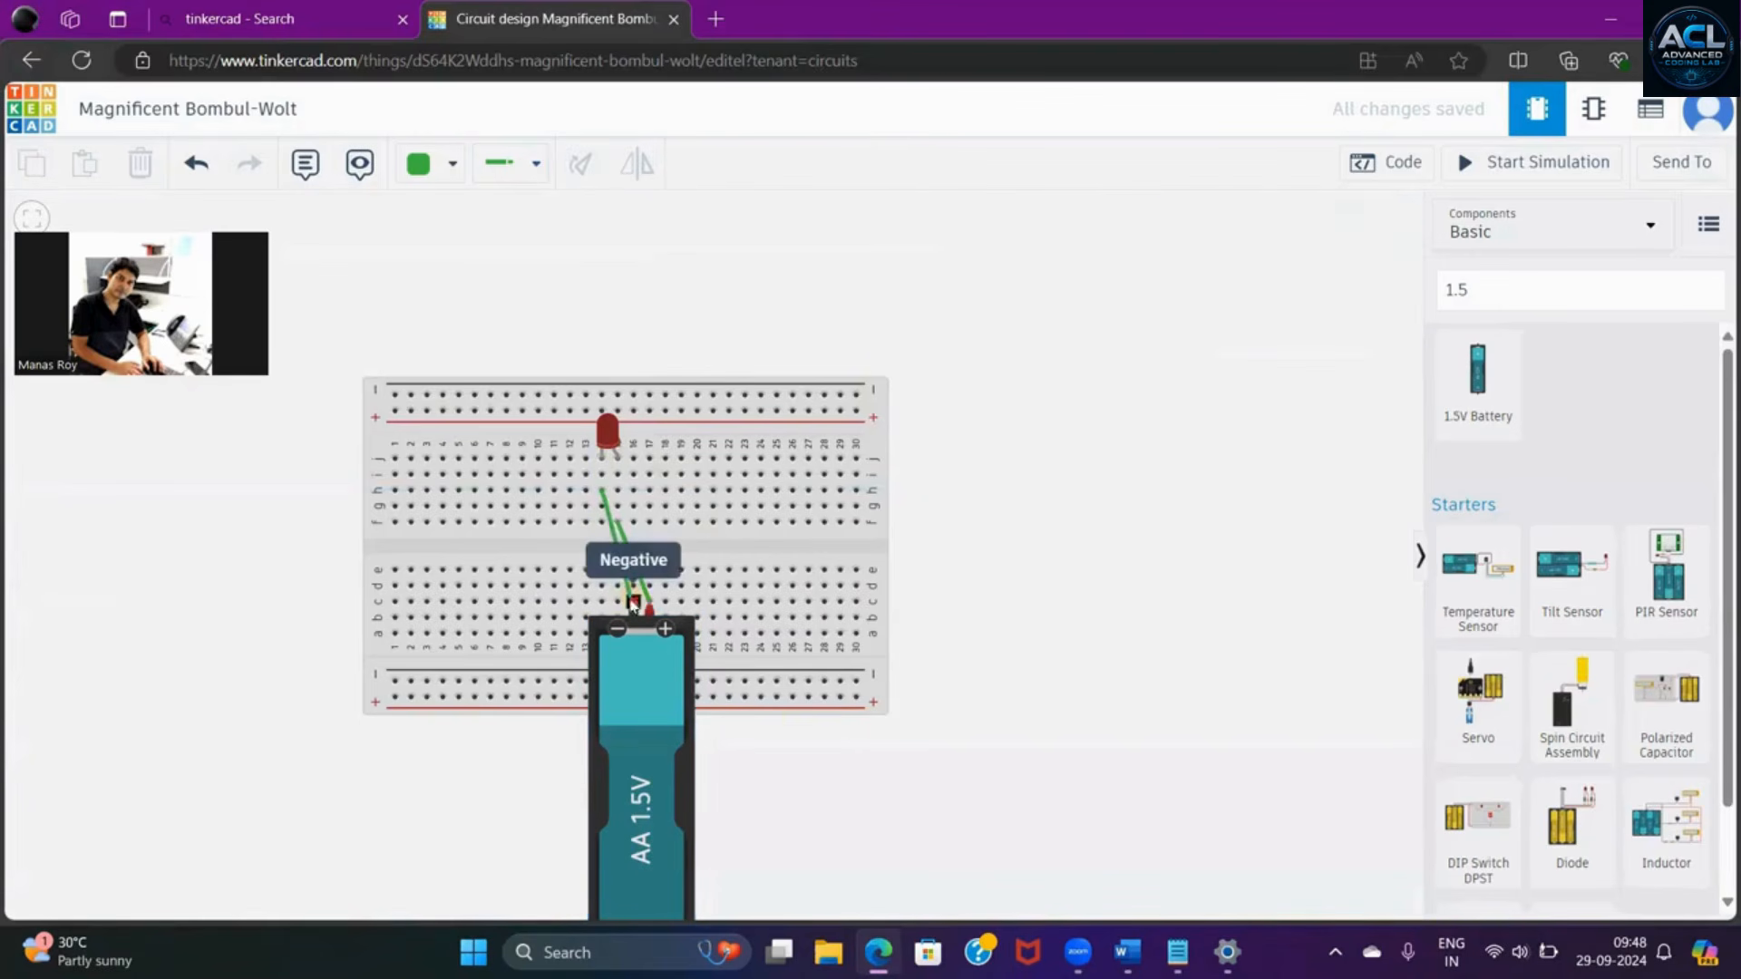
{"action": "left_click", "coordinate": [633, 602]}
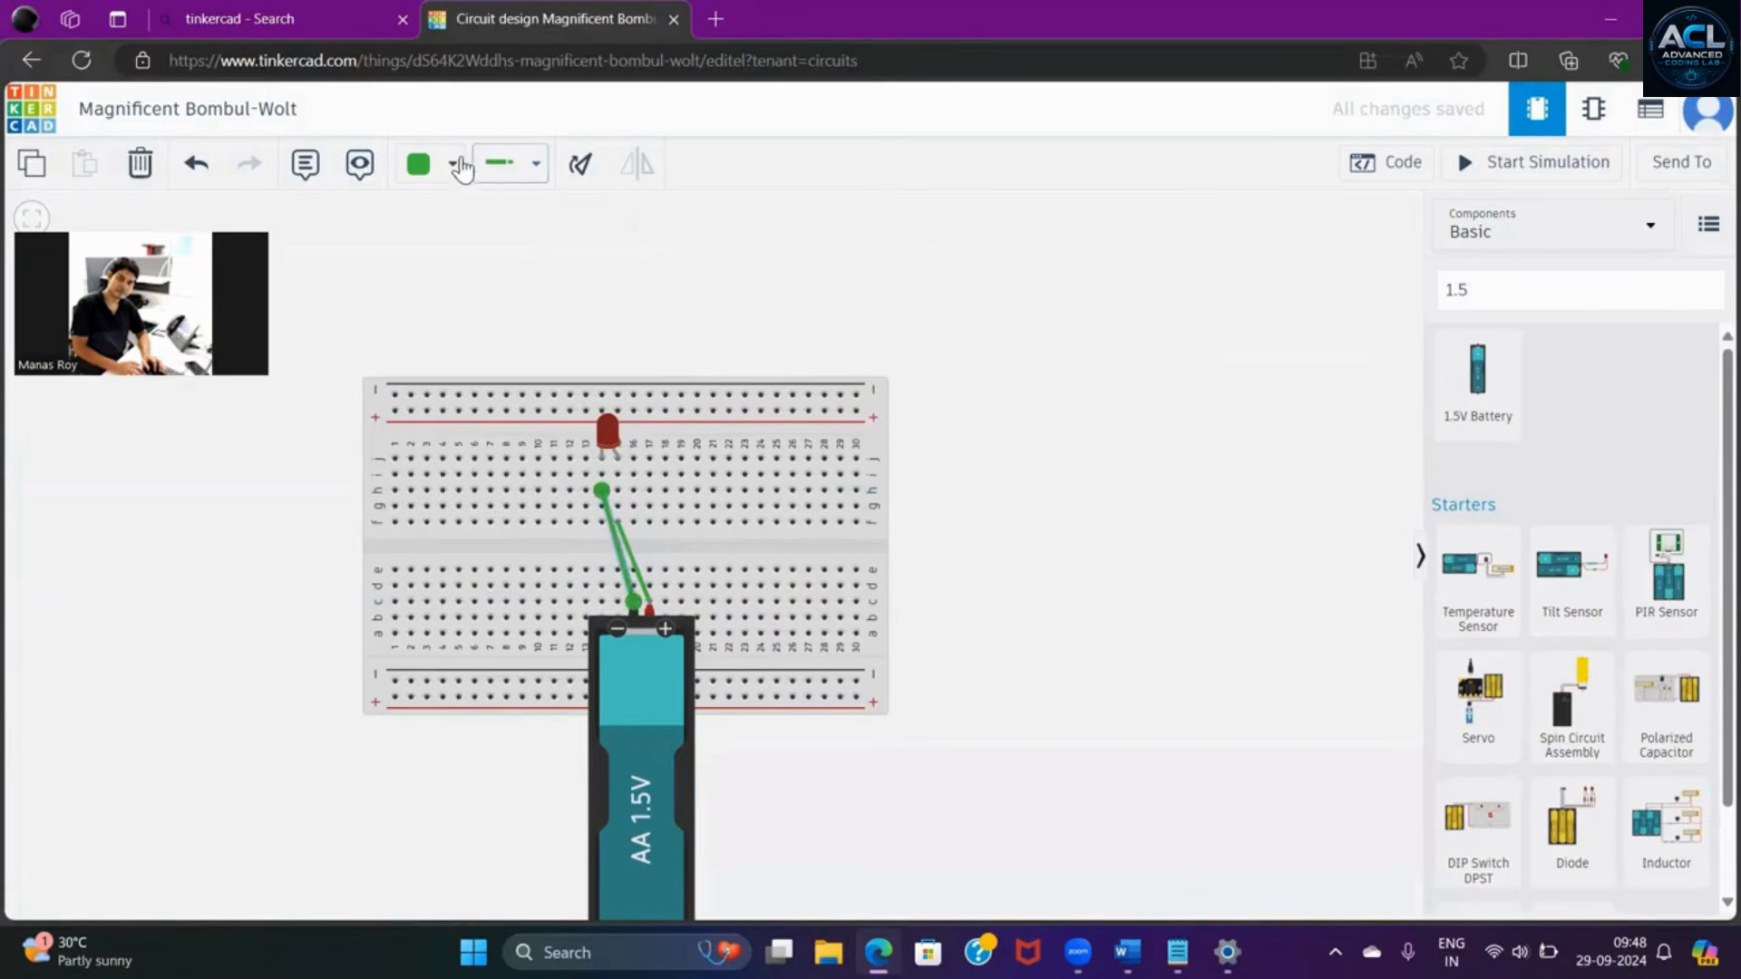
{"action": "left_click", "coordinate": [452, 165]}
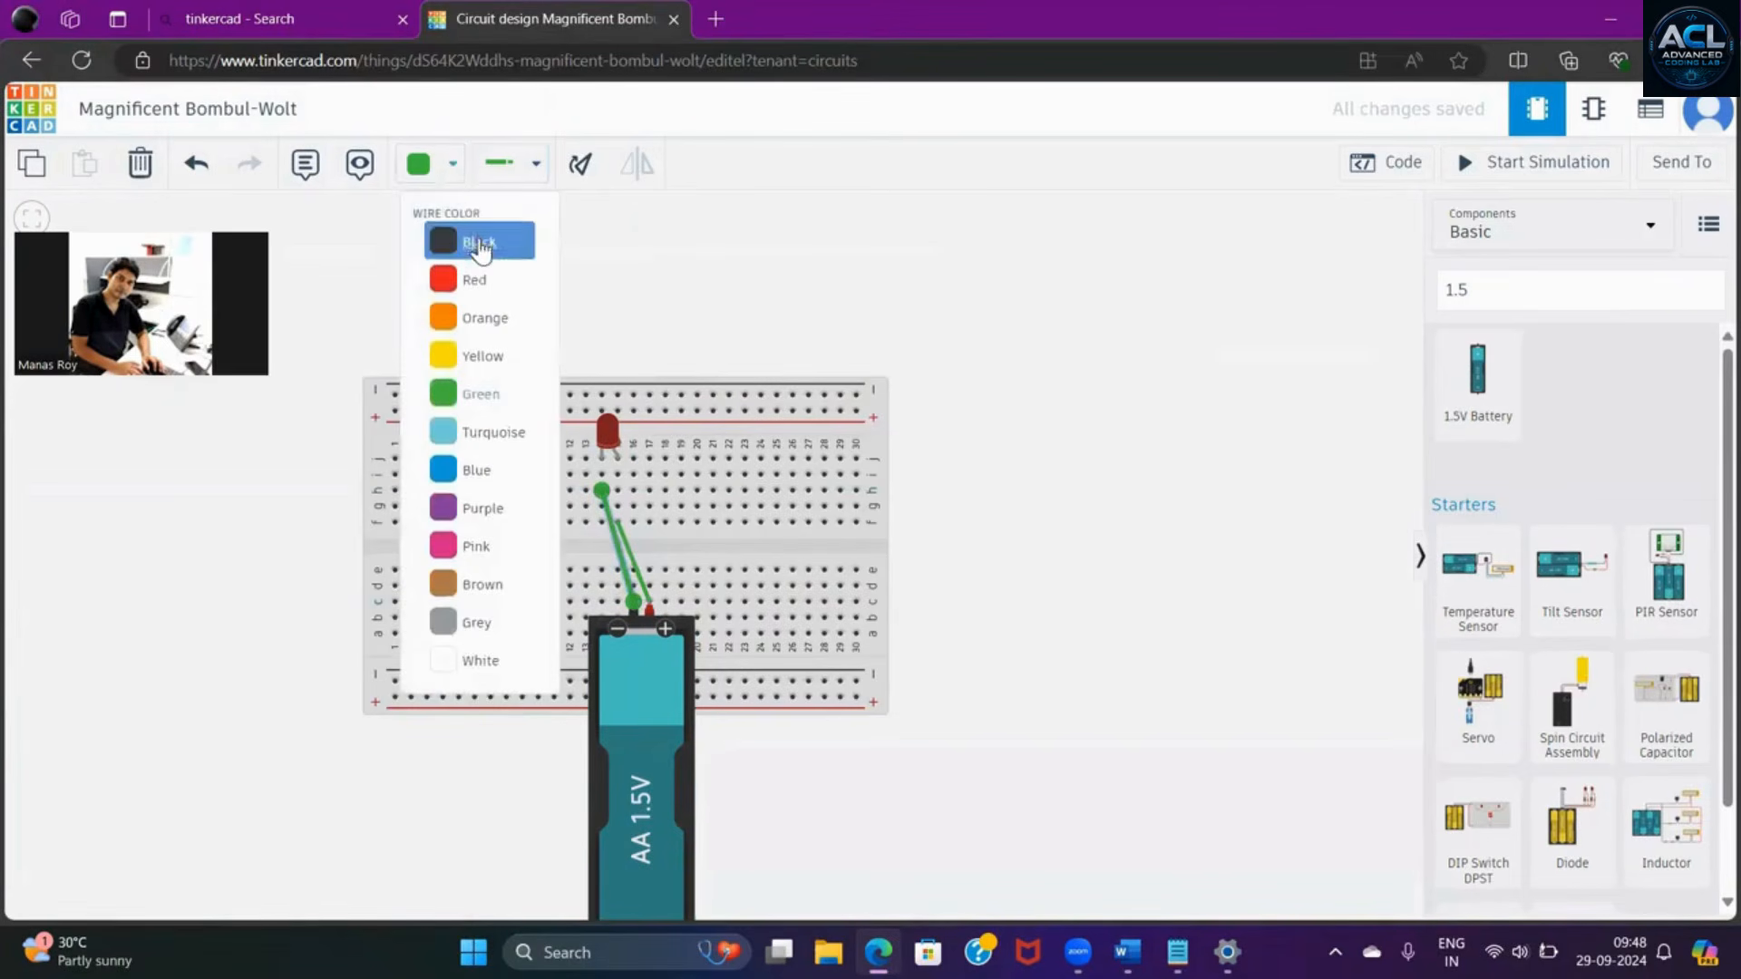
{"action": "left_click", "coordinate": [478, 244]}
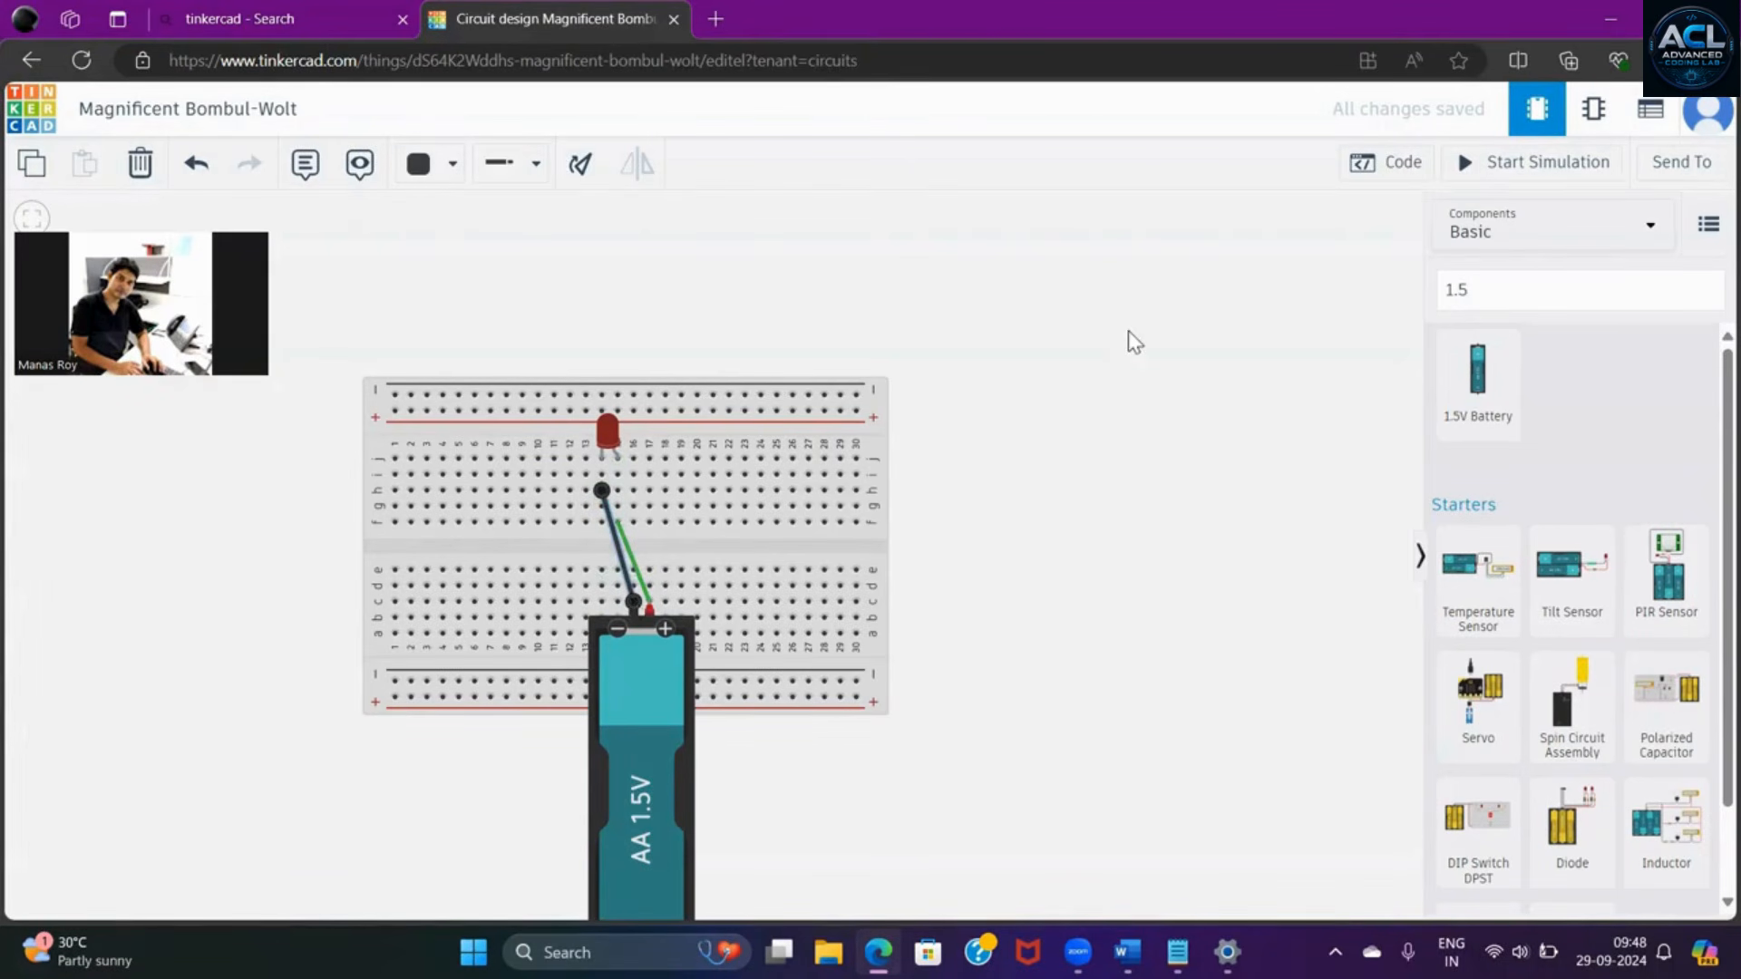
- Start and stop the simulation three times to check the red LED
{"action": "left_click", "coordinate": [1546, 169]}
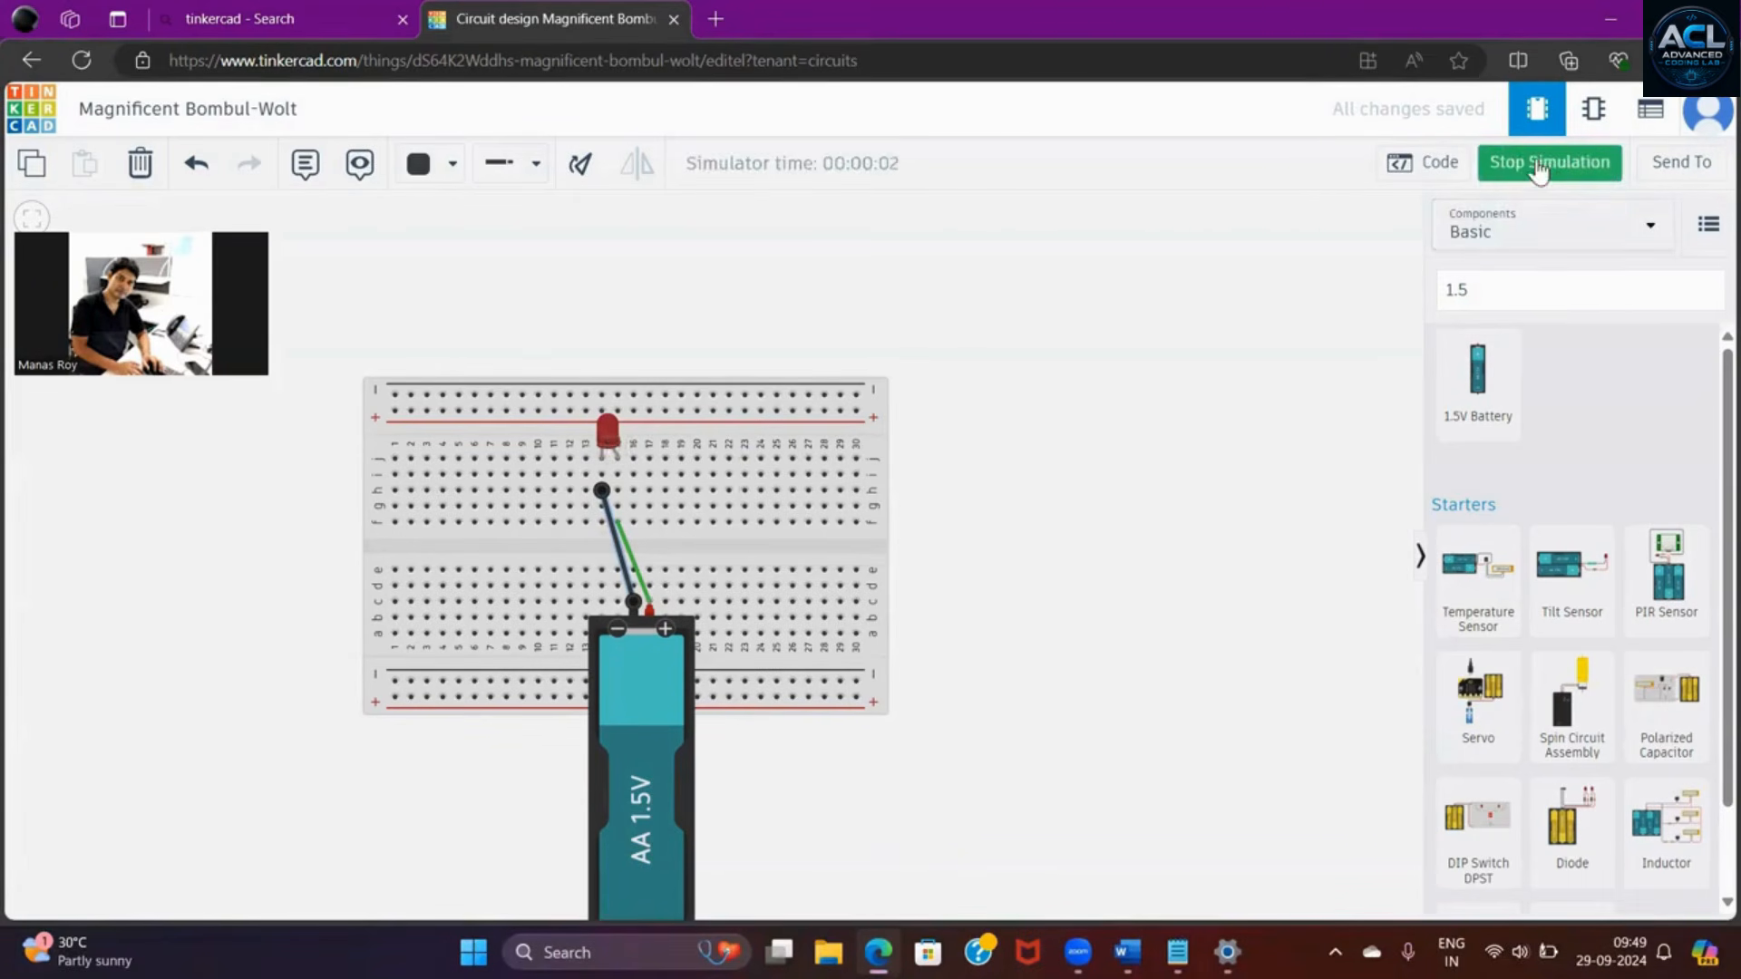
{"action": "left_click", "coordinate": [1539, 169]}
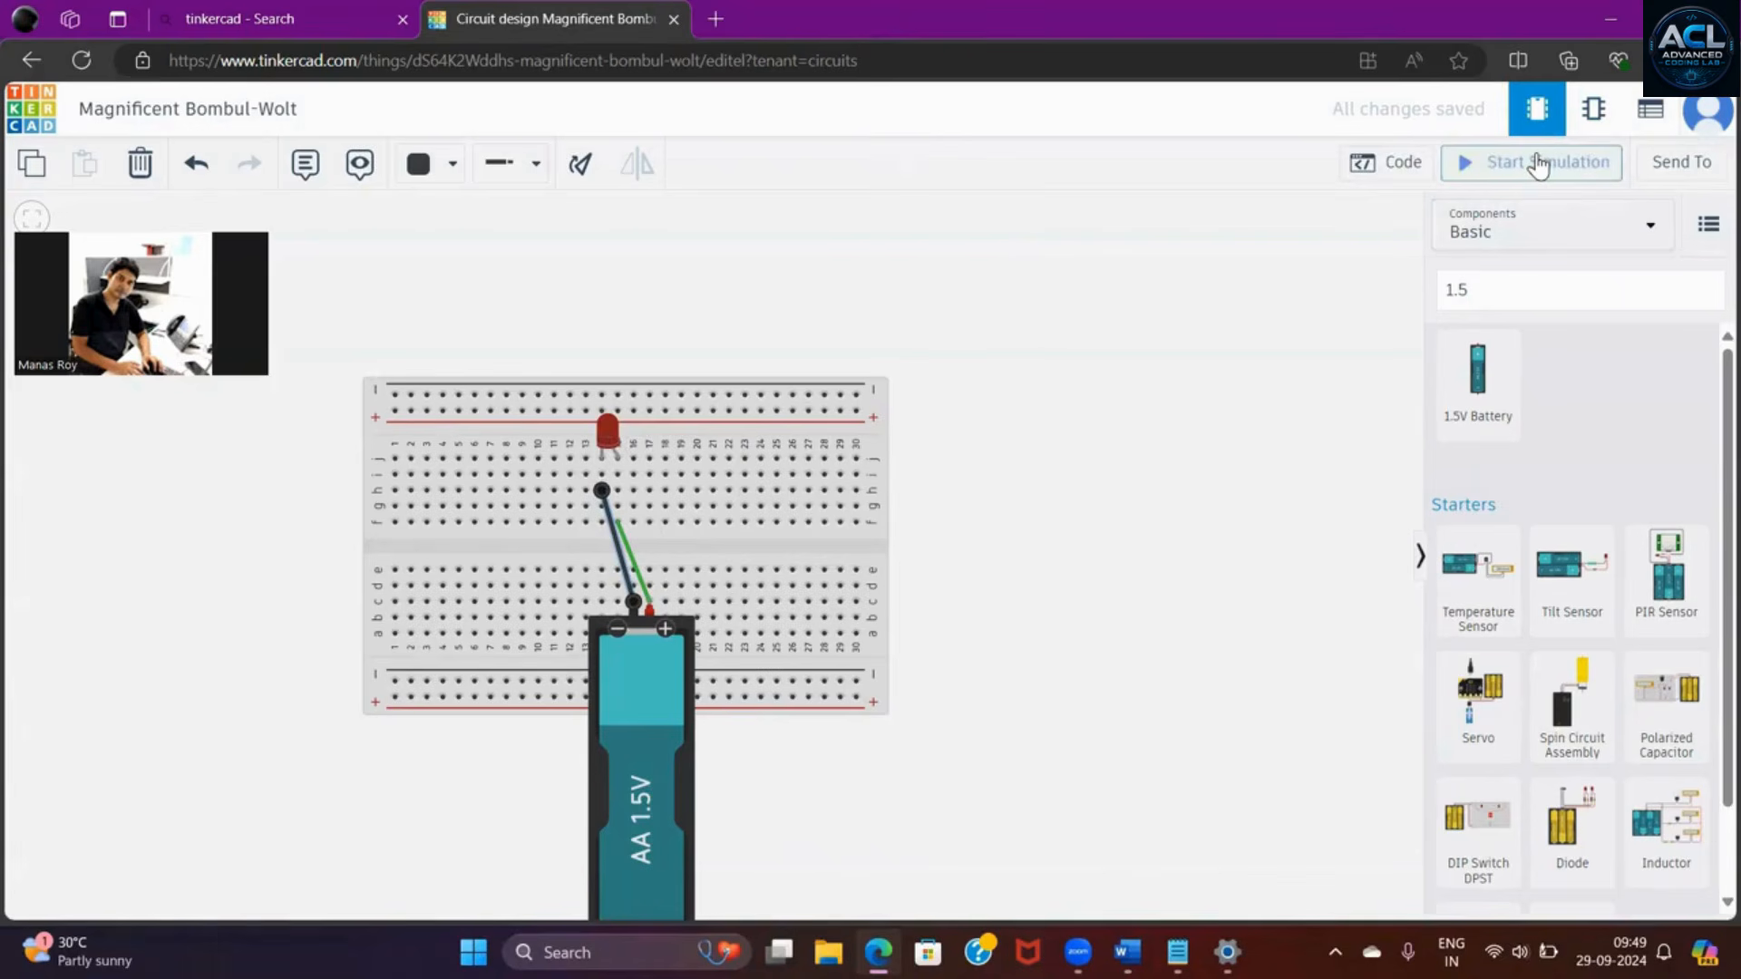
{"action": "left_click", "coordinate": [1539, 167]}
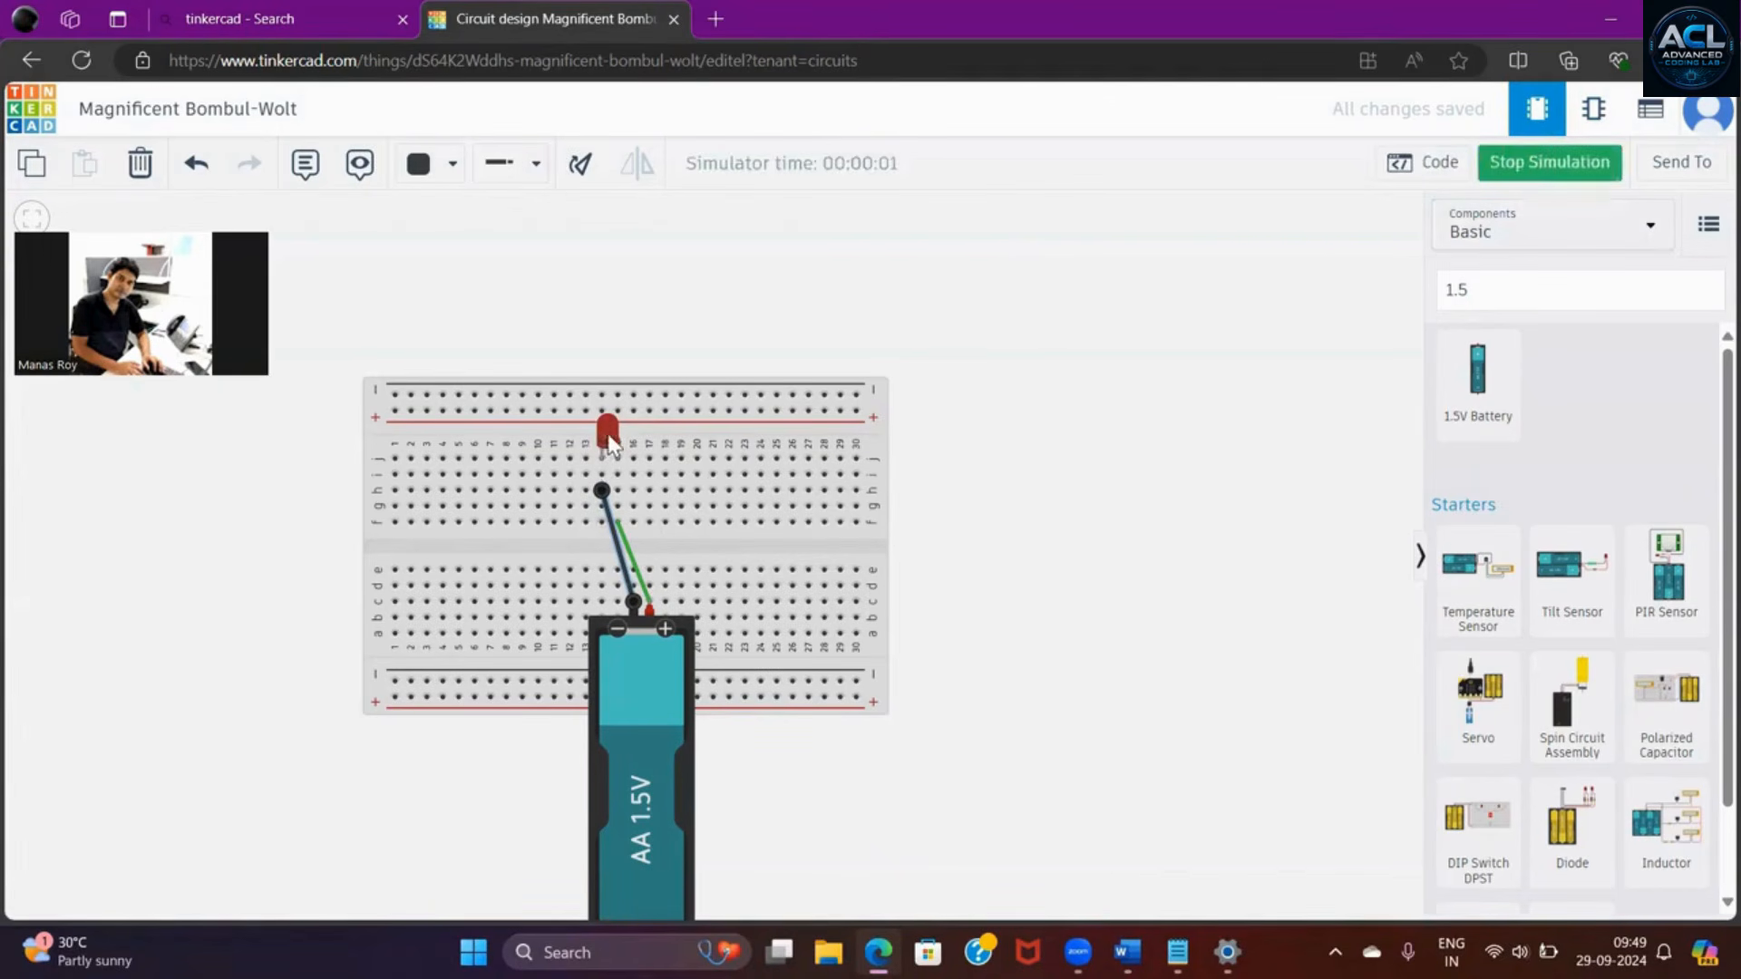
{"action": "left_click", "coordinate": [1550, 168]}
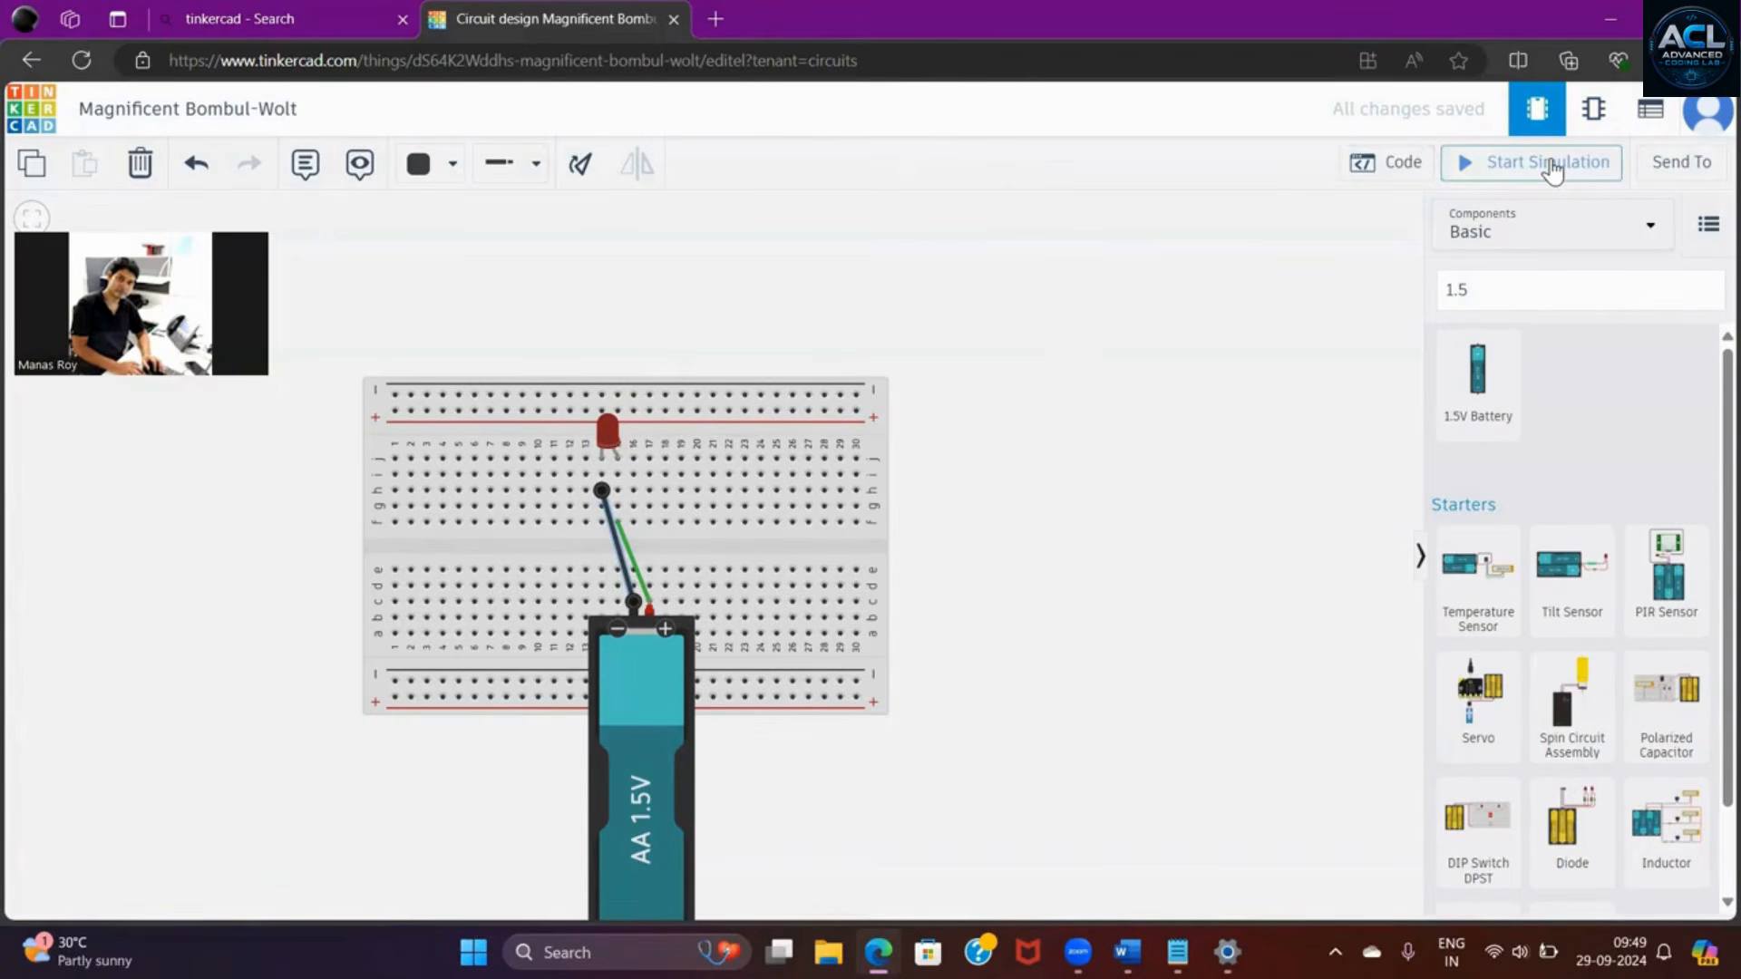
{"action": "left_click", "coordinate": [1553, 168]}
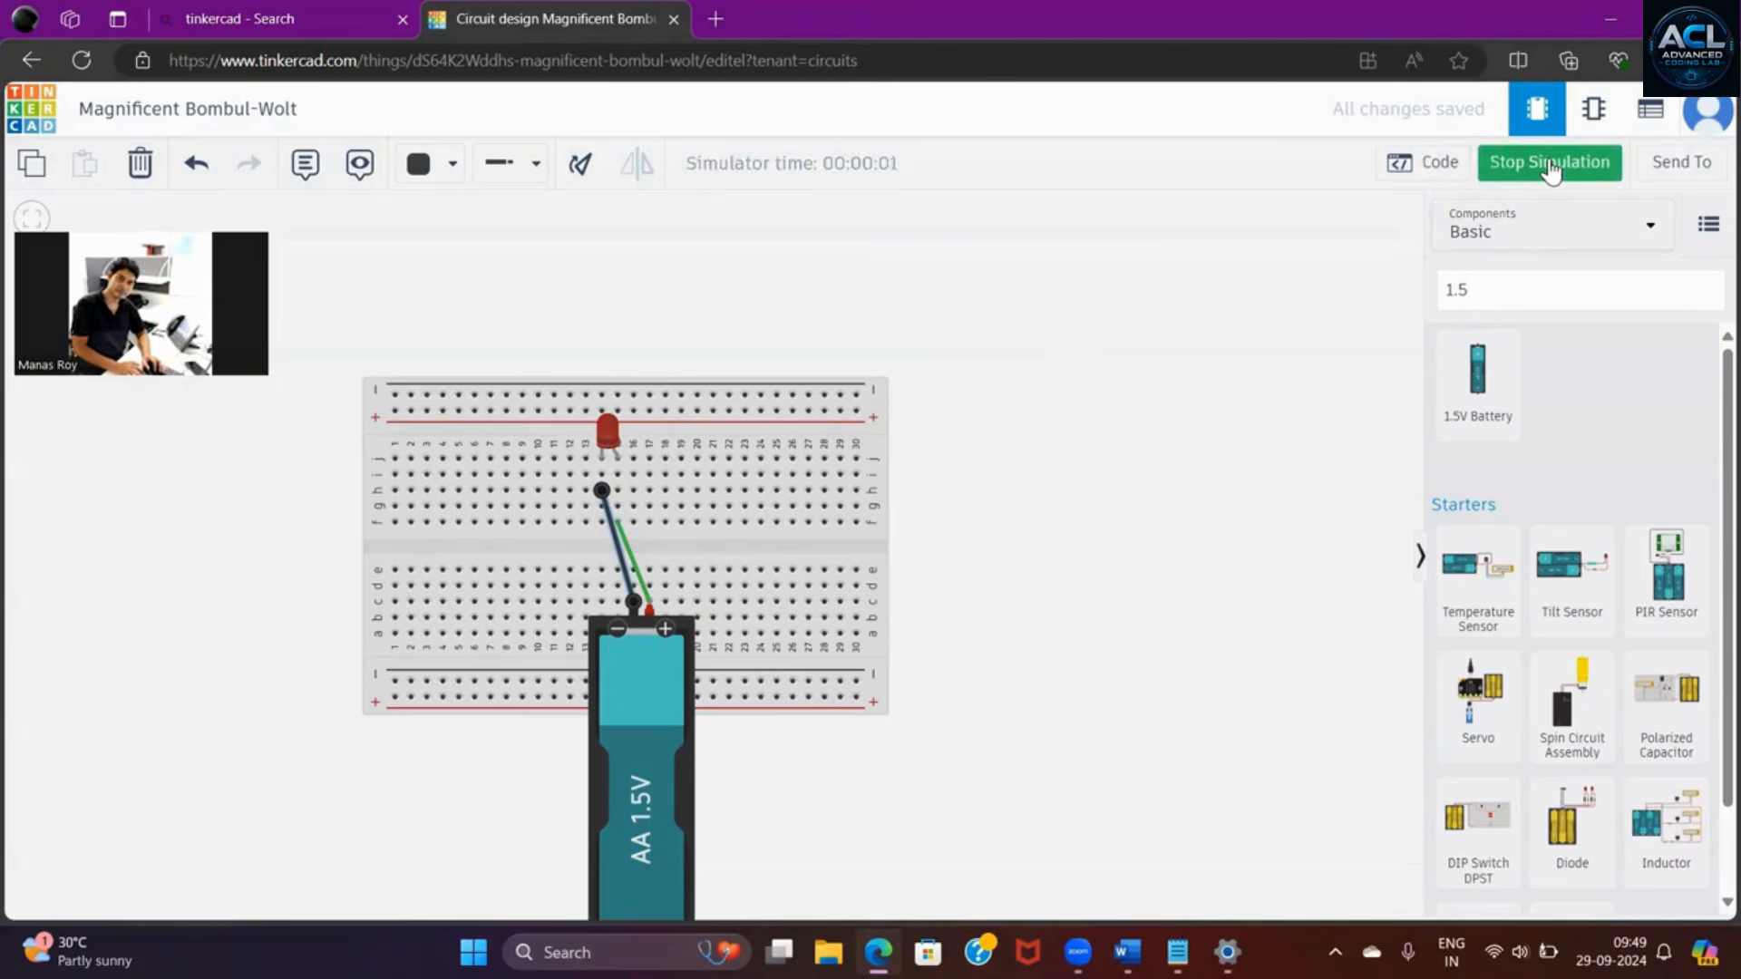
{"action": "left_click", "coordinate": [1552, 169]}
- Set the LED's color to Green
{"action": "left_click", "coordinate": [611, 433]}
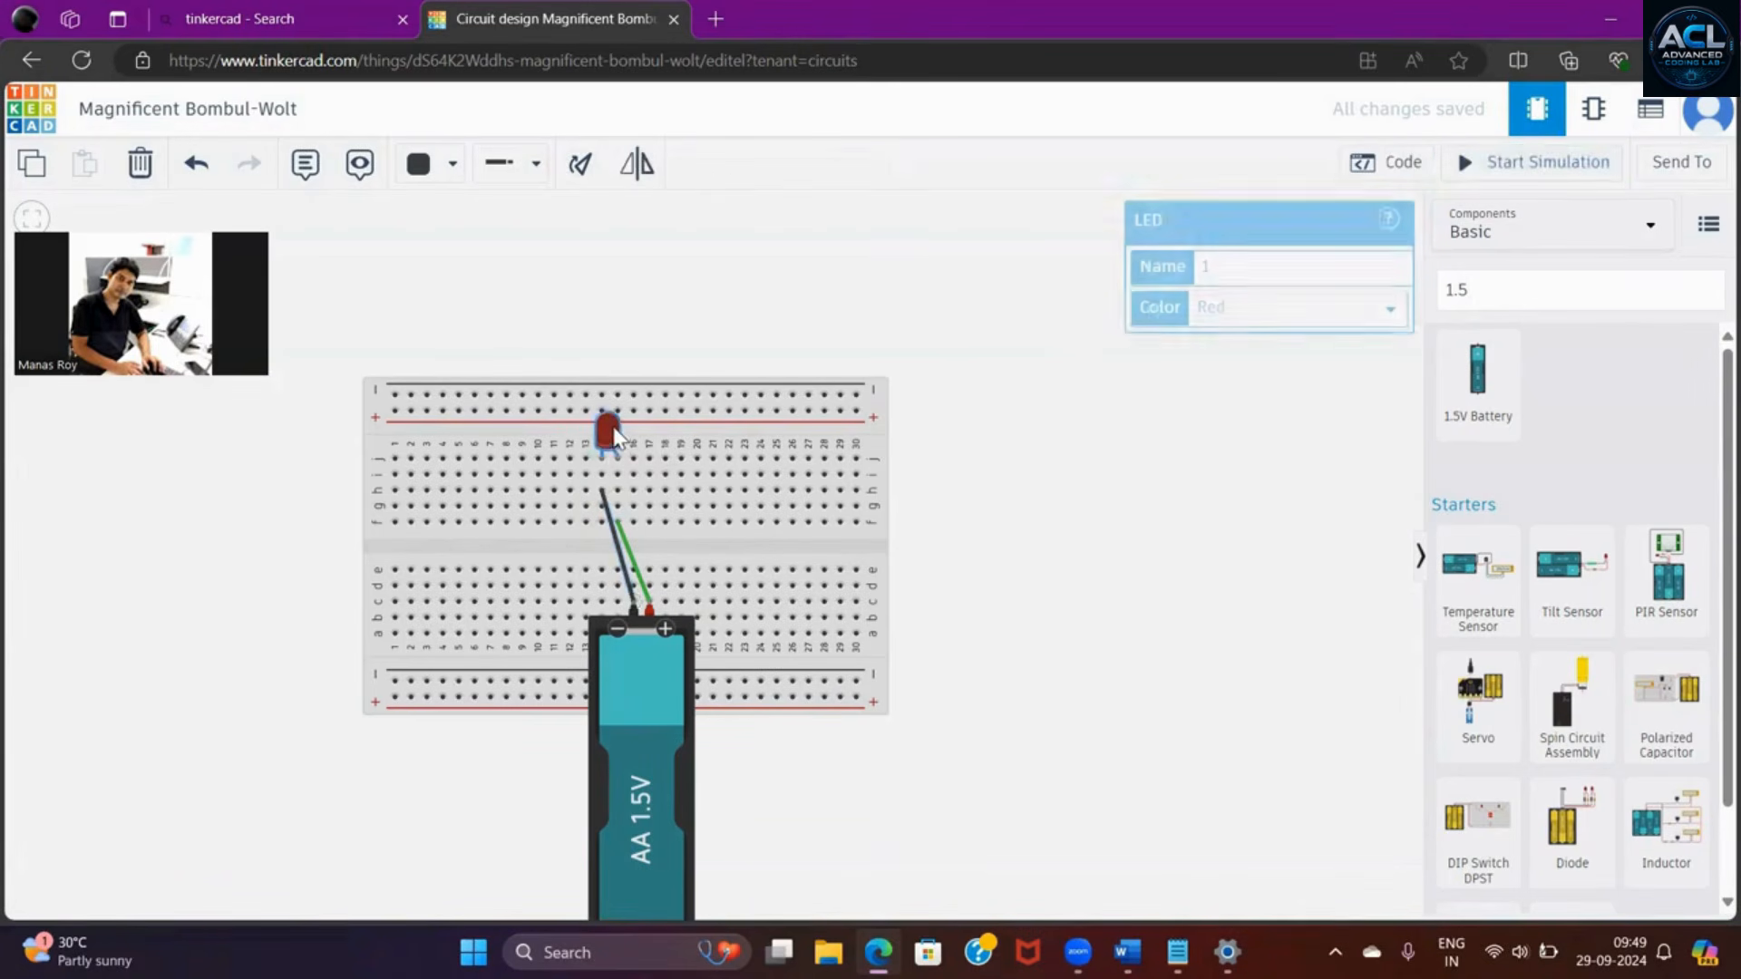
{"action": "left_click", "coordinate": [1392, 311]}
{"action": "left_click", "coordinate": [1282, 349]}
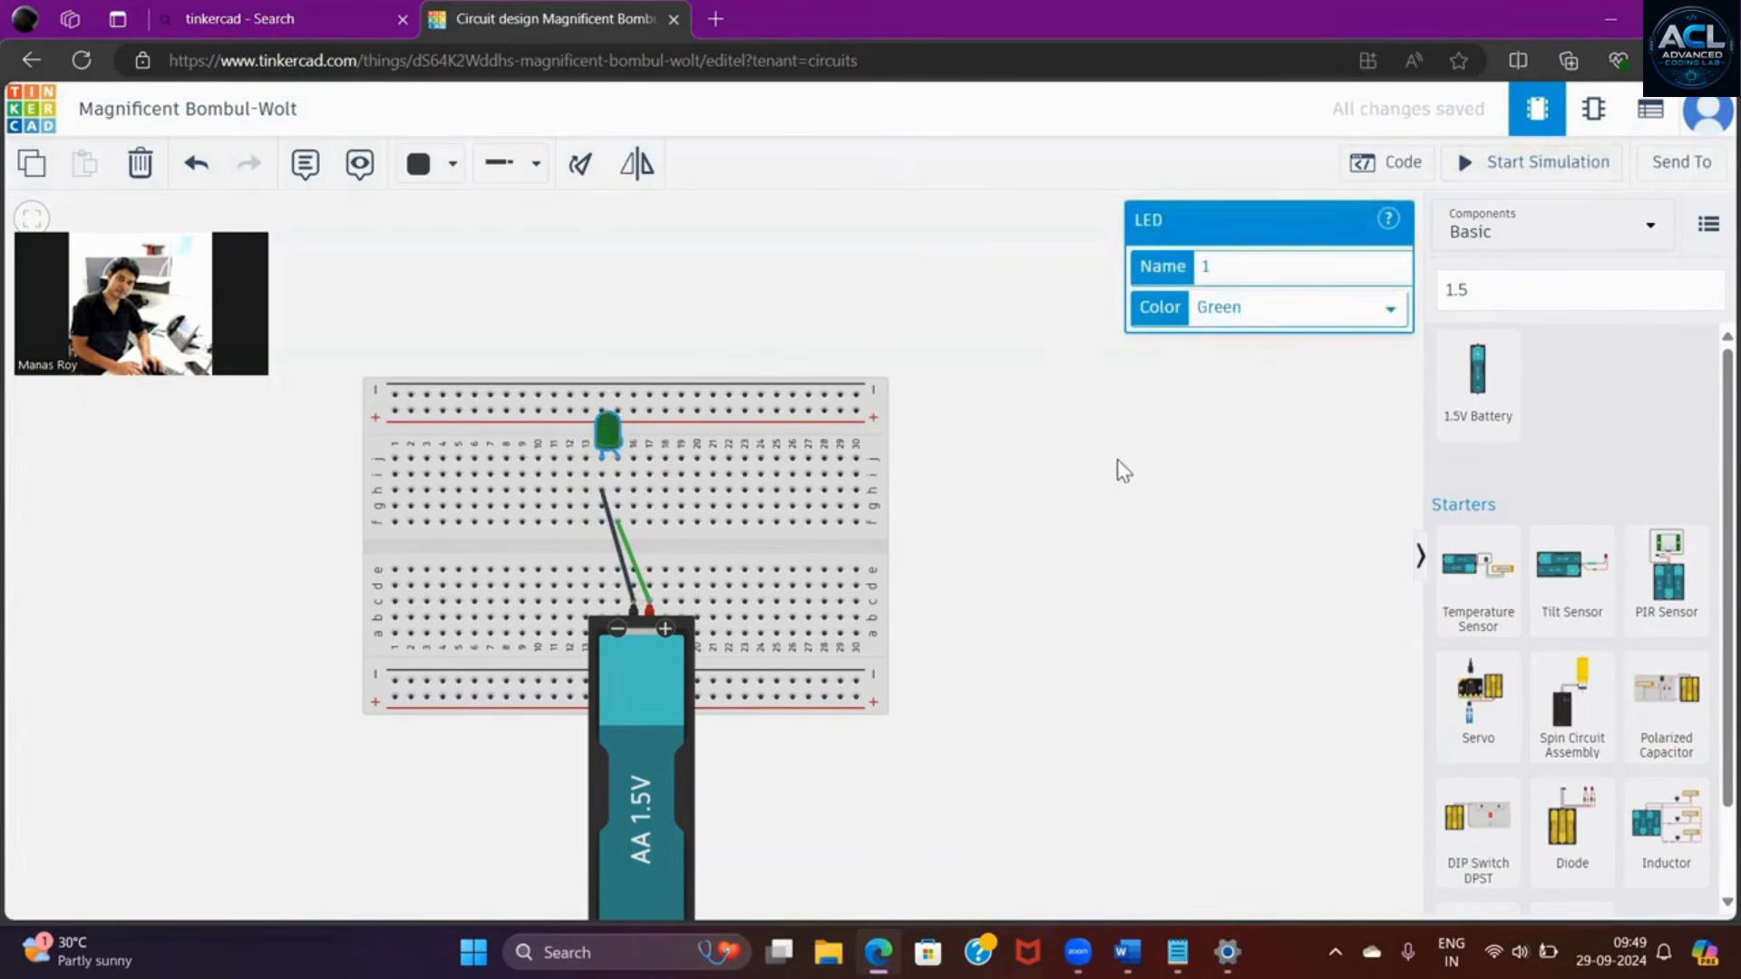
{"action": "left_click", "coordinate": [1101, 477]}
- Start the simulation with the green LED and select the LED to inspect its properties while it runs
{"action": "left_click", "coordinate": [1539, 166]}
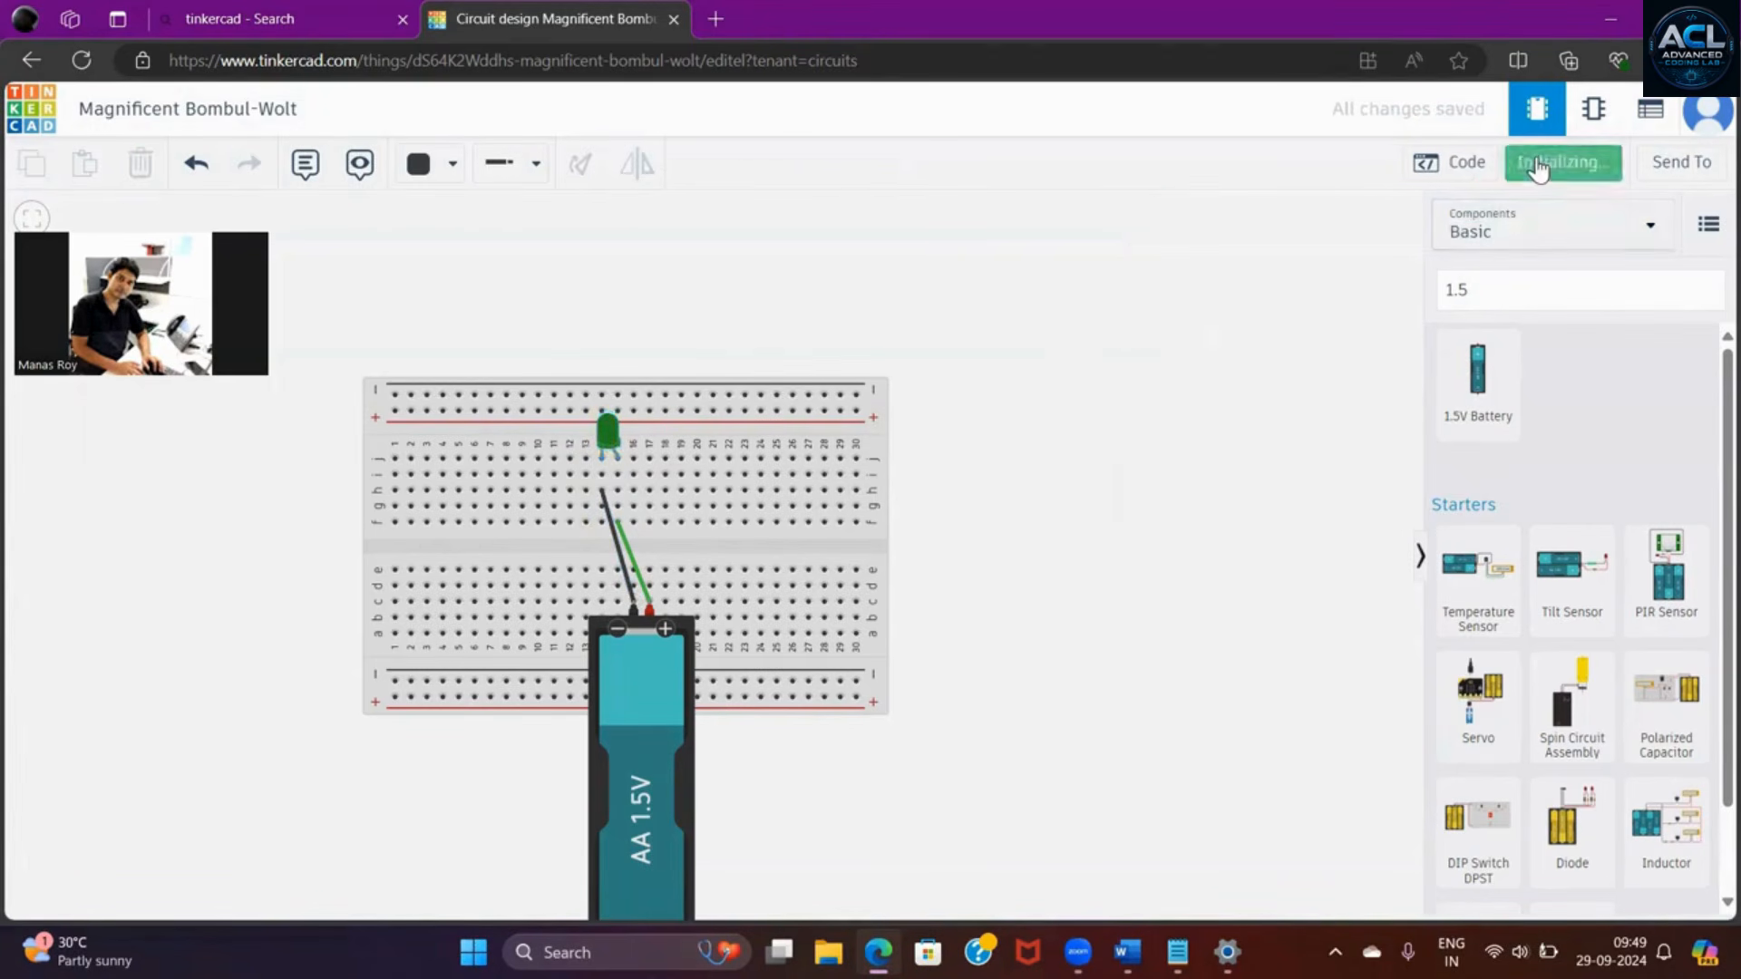
{"action": "left_click", "coordinate": [606, 436]}
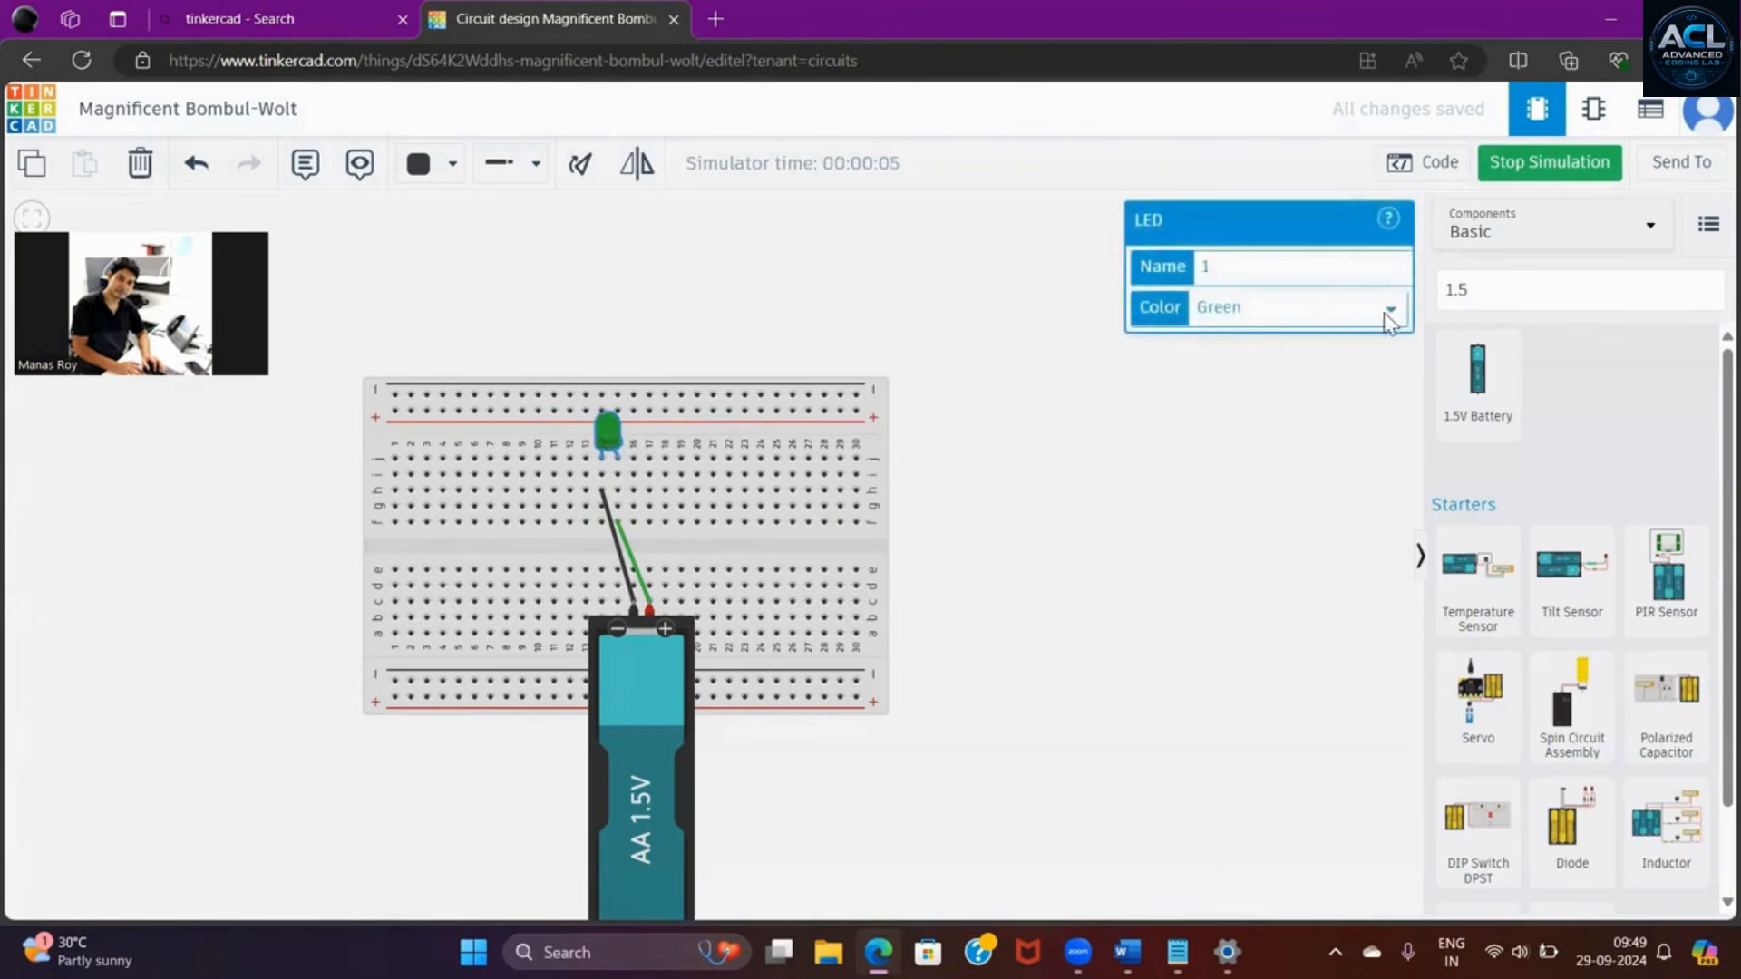
{"action": "left_click", "coordinate": [1218, 490]}
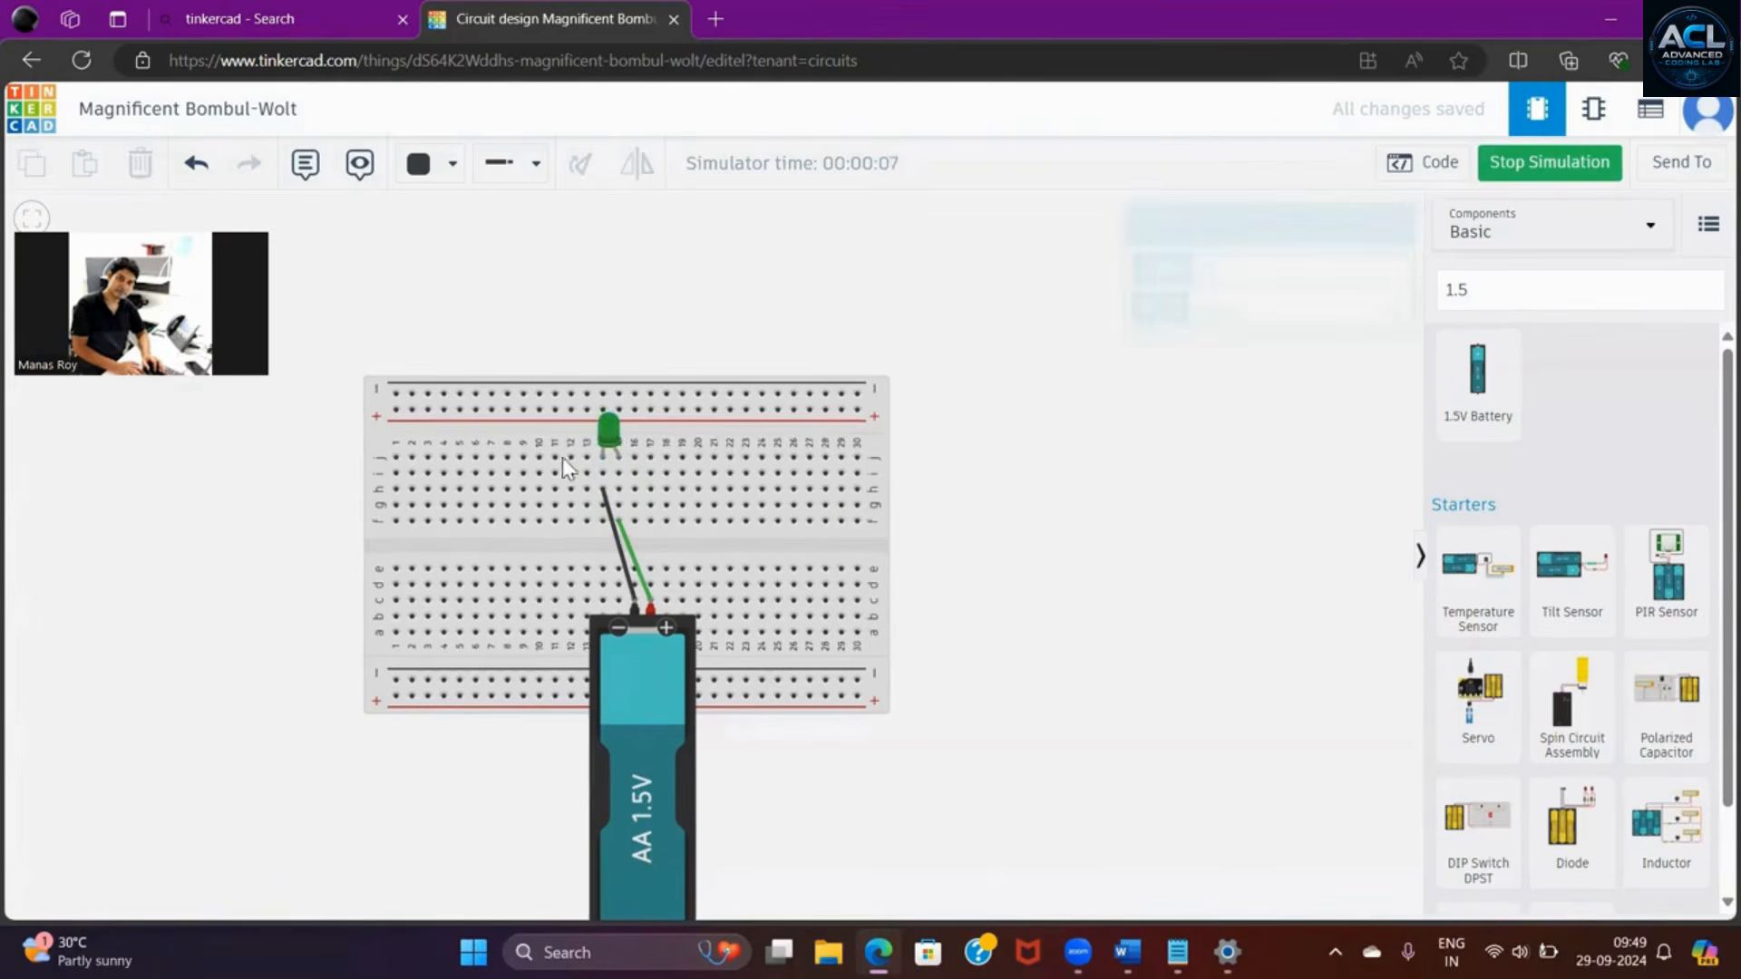
{"action": "left_click", "coordinate": [608, 434]}
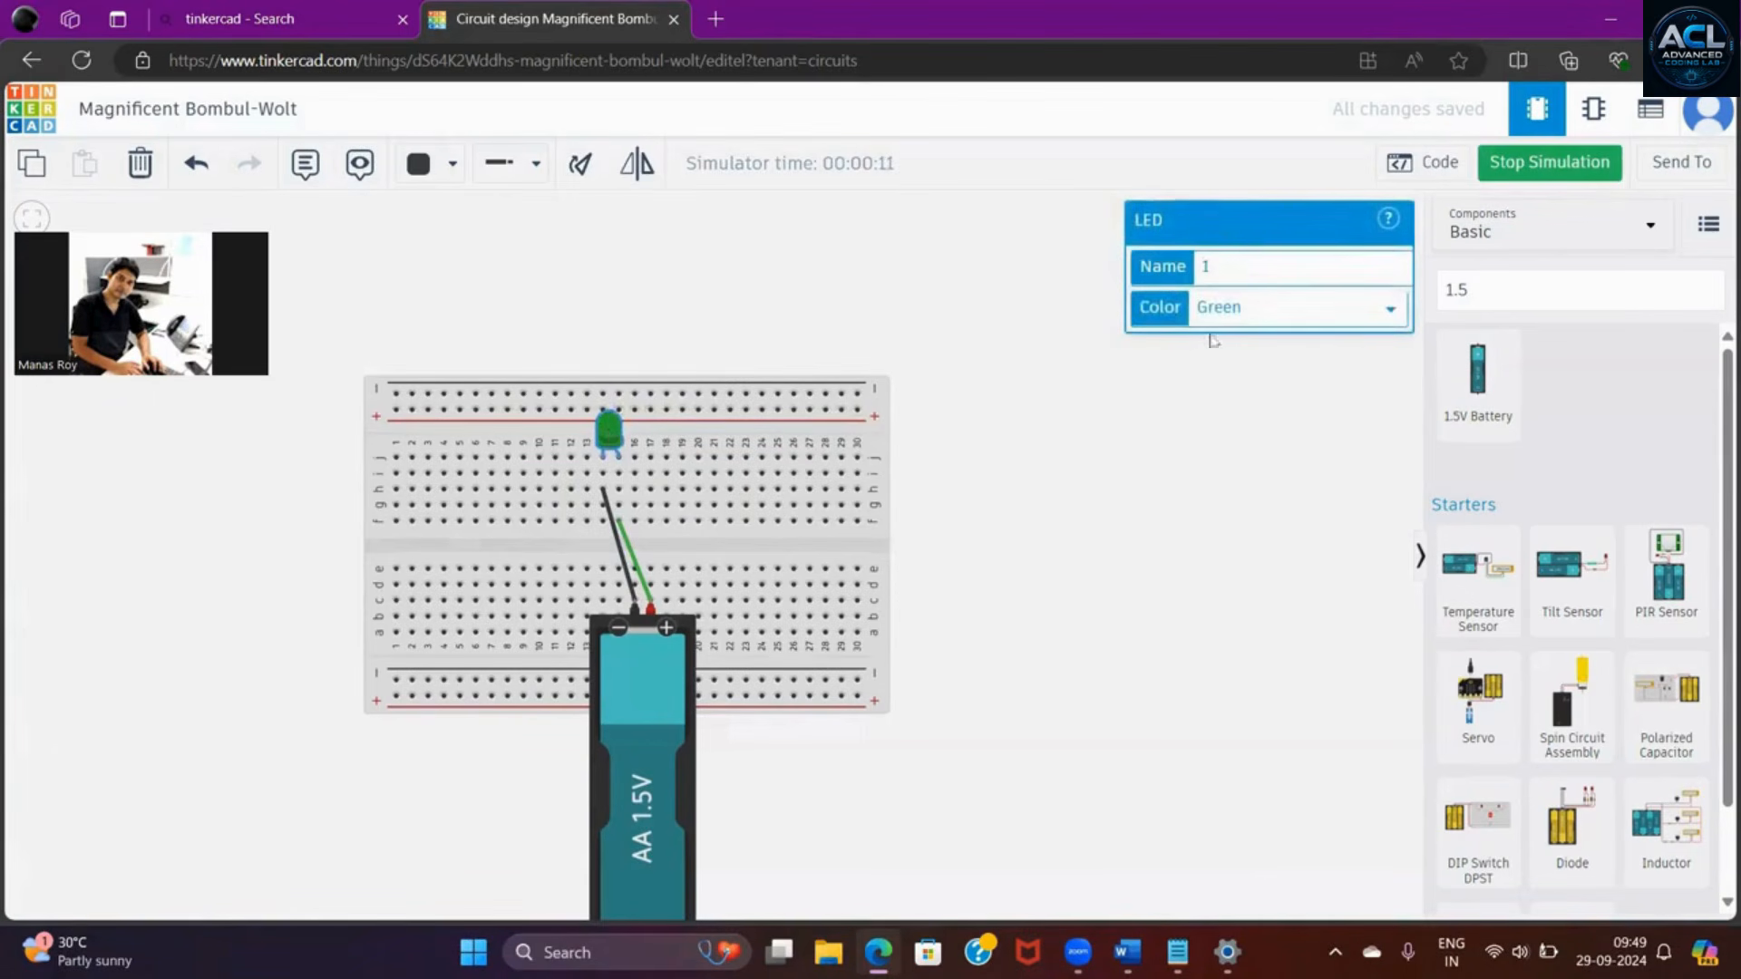
- Set the LED's color to Yellow and stop the running simulation
{"action": "left_click", "coordinate": [1394, 309]}
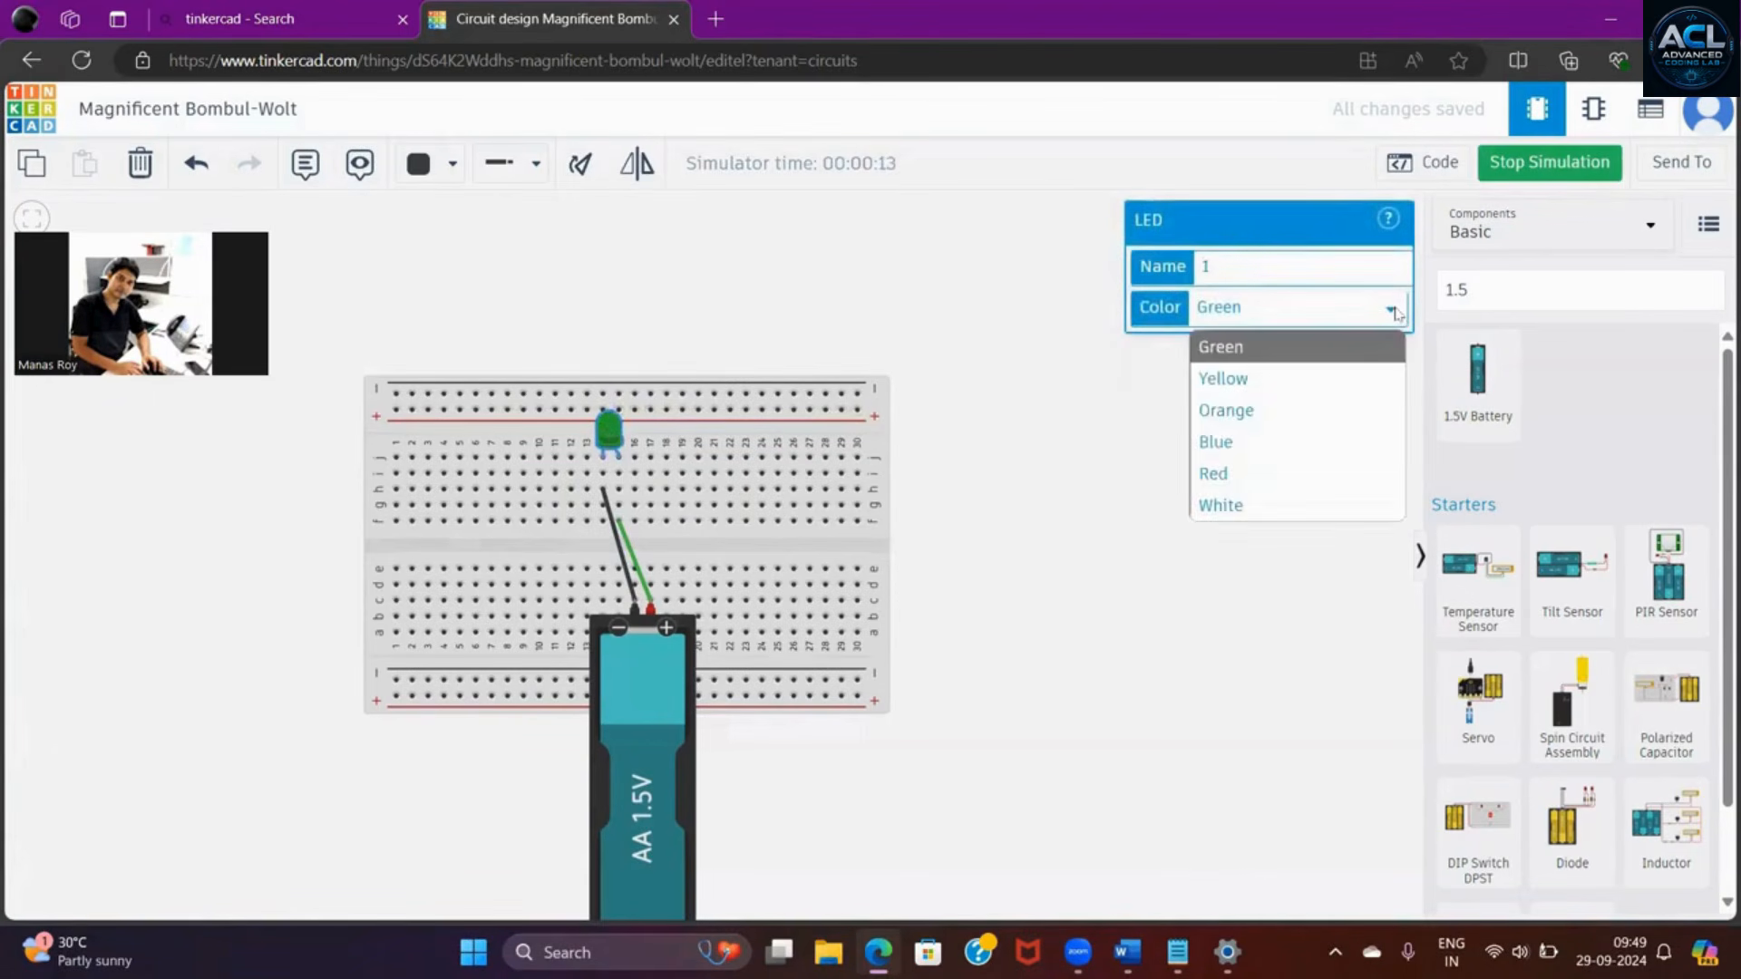
{"action": "left_click", "coordinate": [1257, 379]}
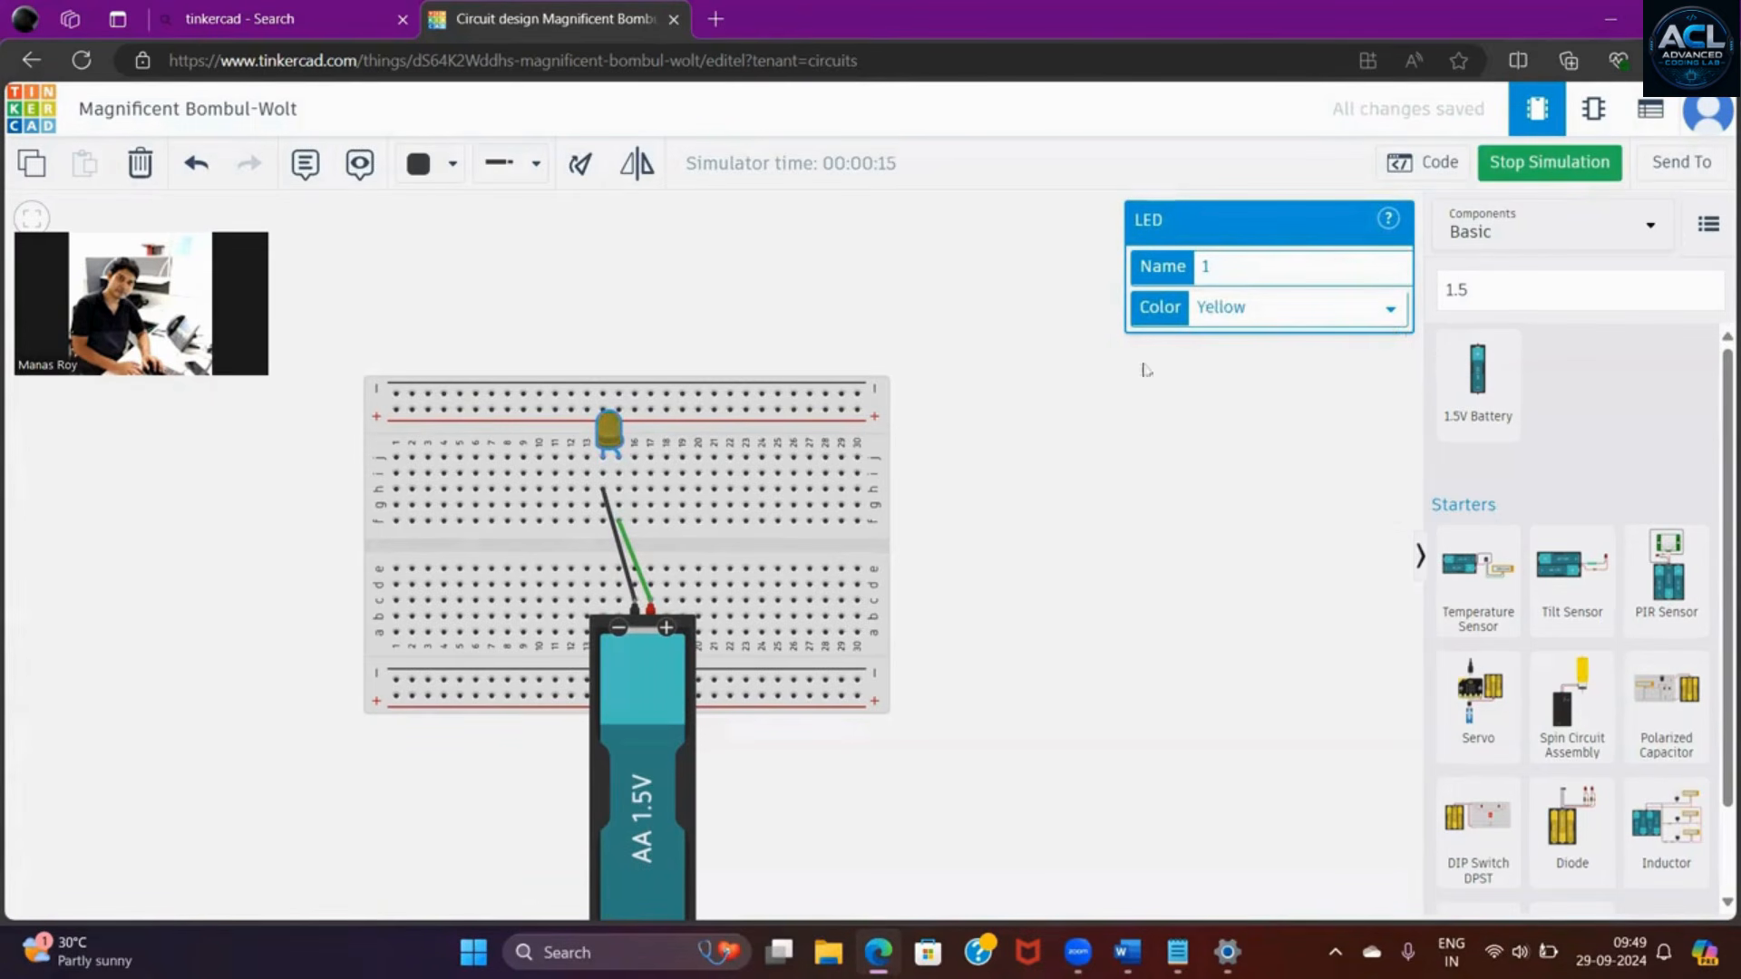
{"action": "left_click", "coordinate": [1542, 174]}
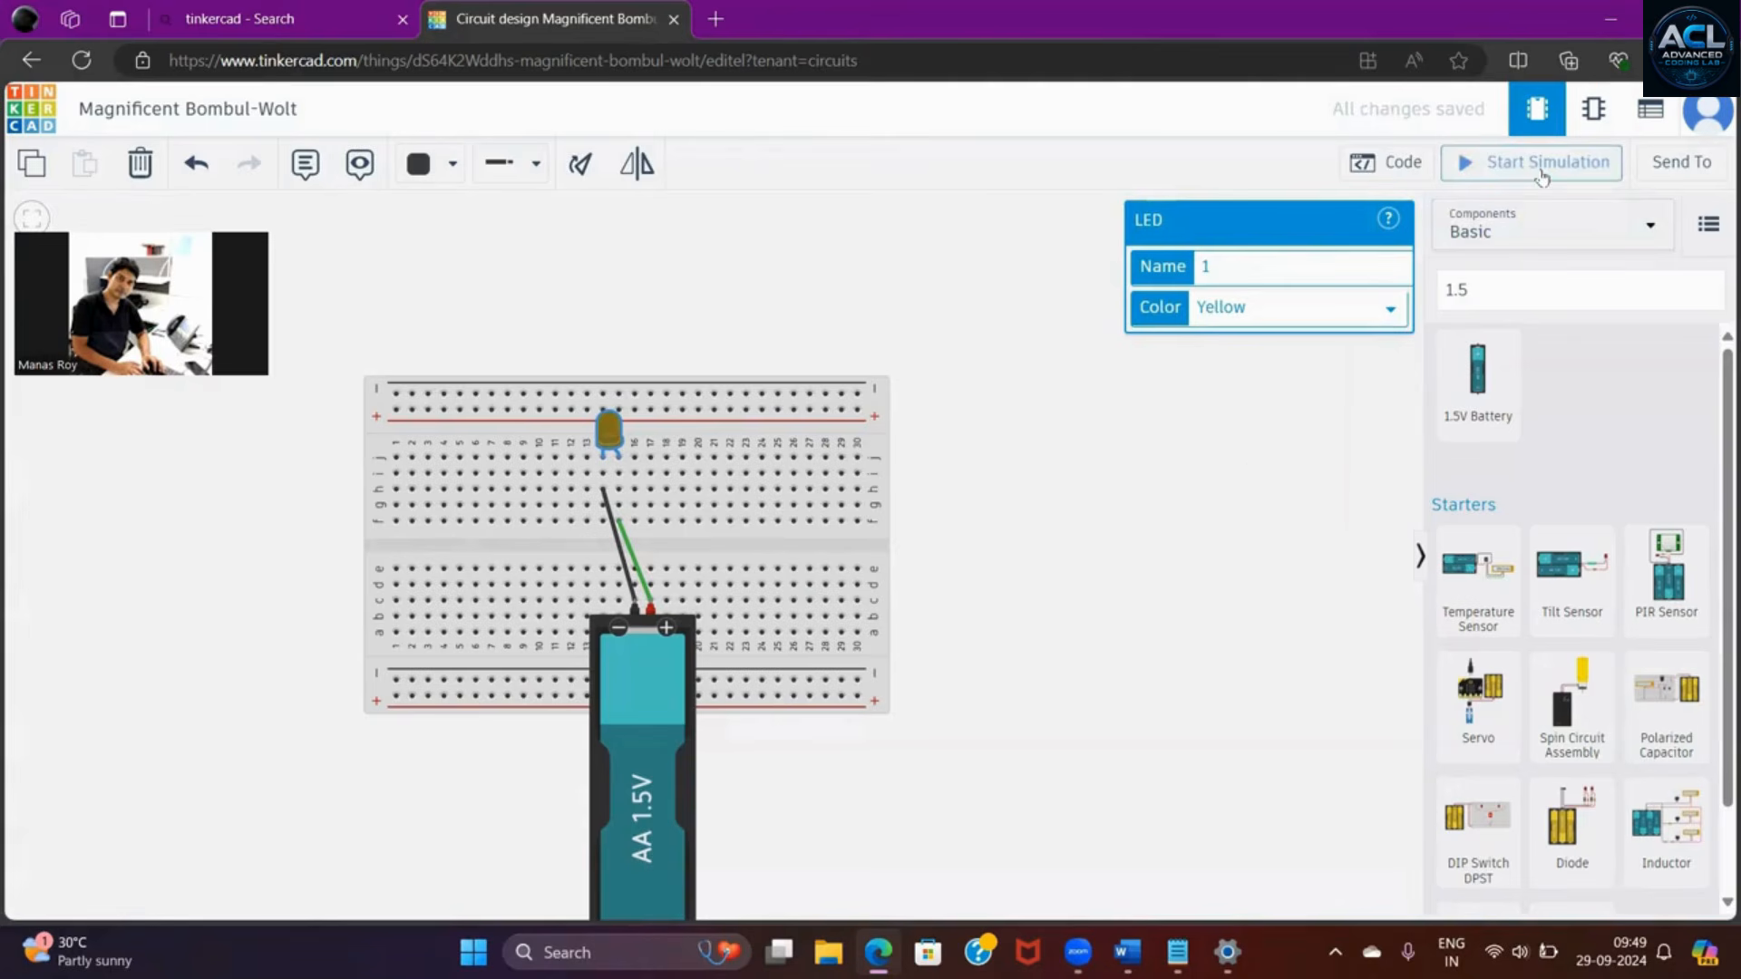
{"action": "left_click", "coordinate": [1249, 474]}
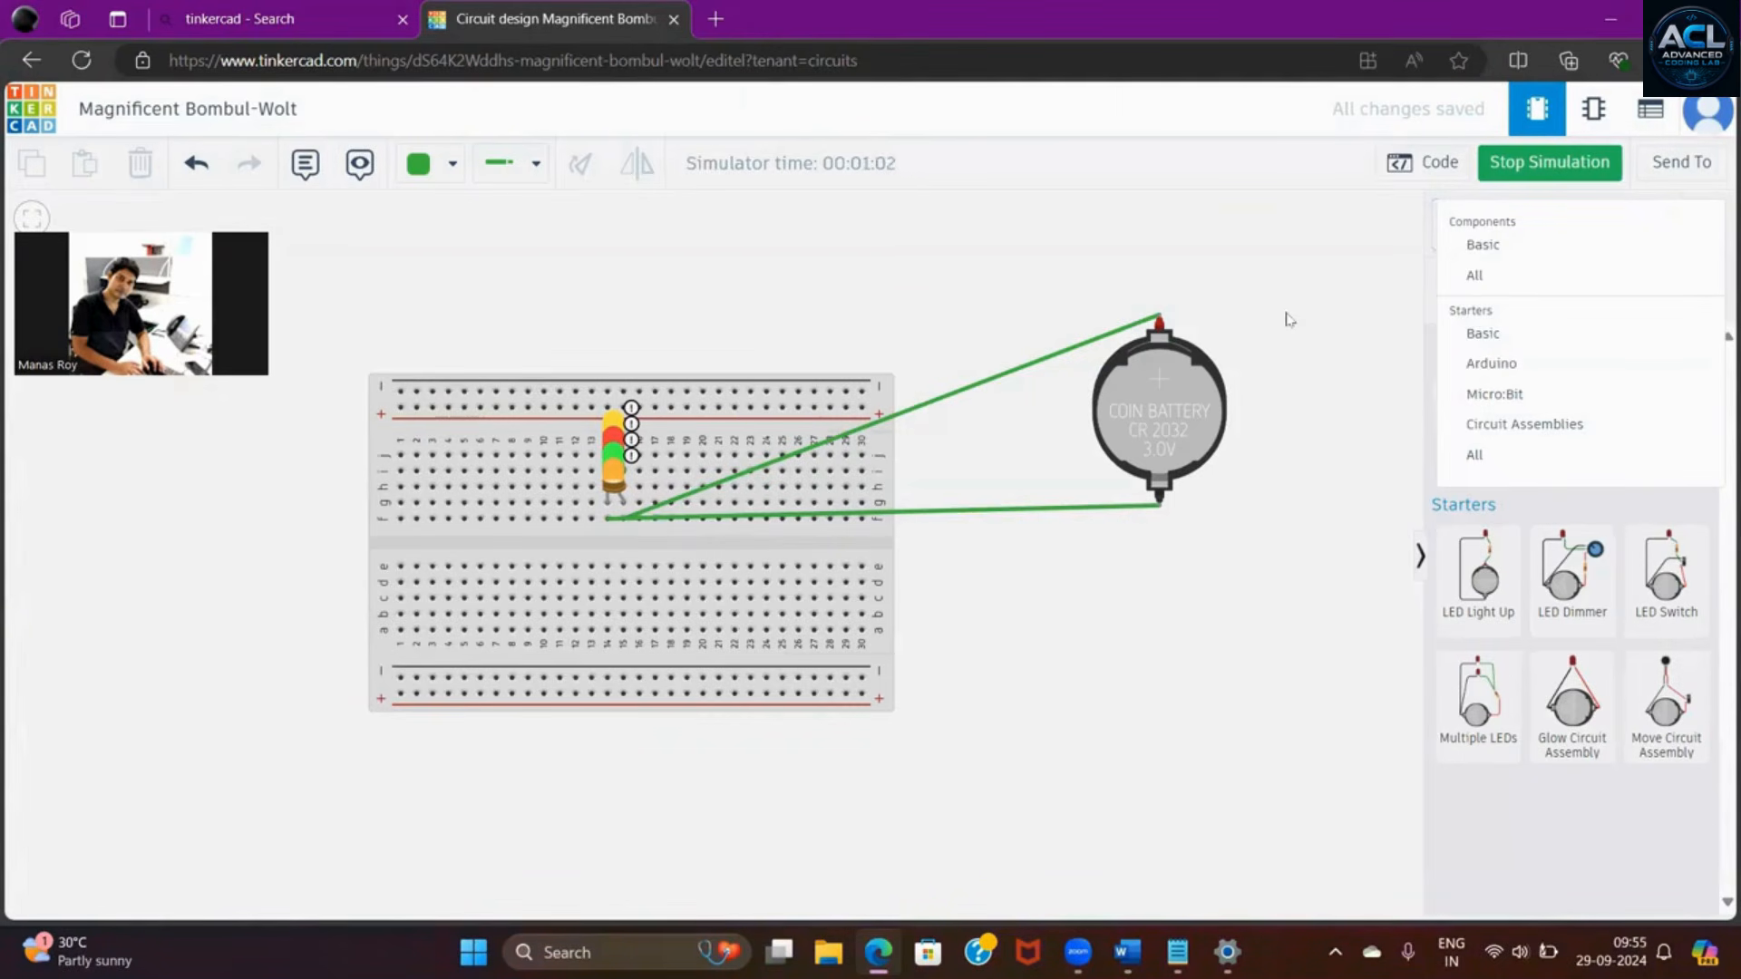
- Dismiss the component category list and examine the warning on the stacked LEDs in the running coin cell circuit
{"action": "left_click", "coordinate": [1312, 324]}
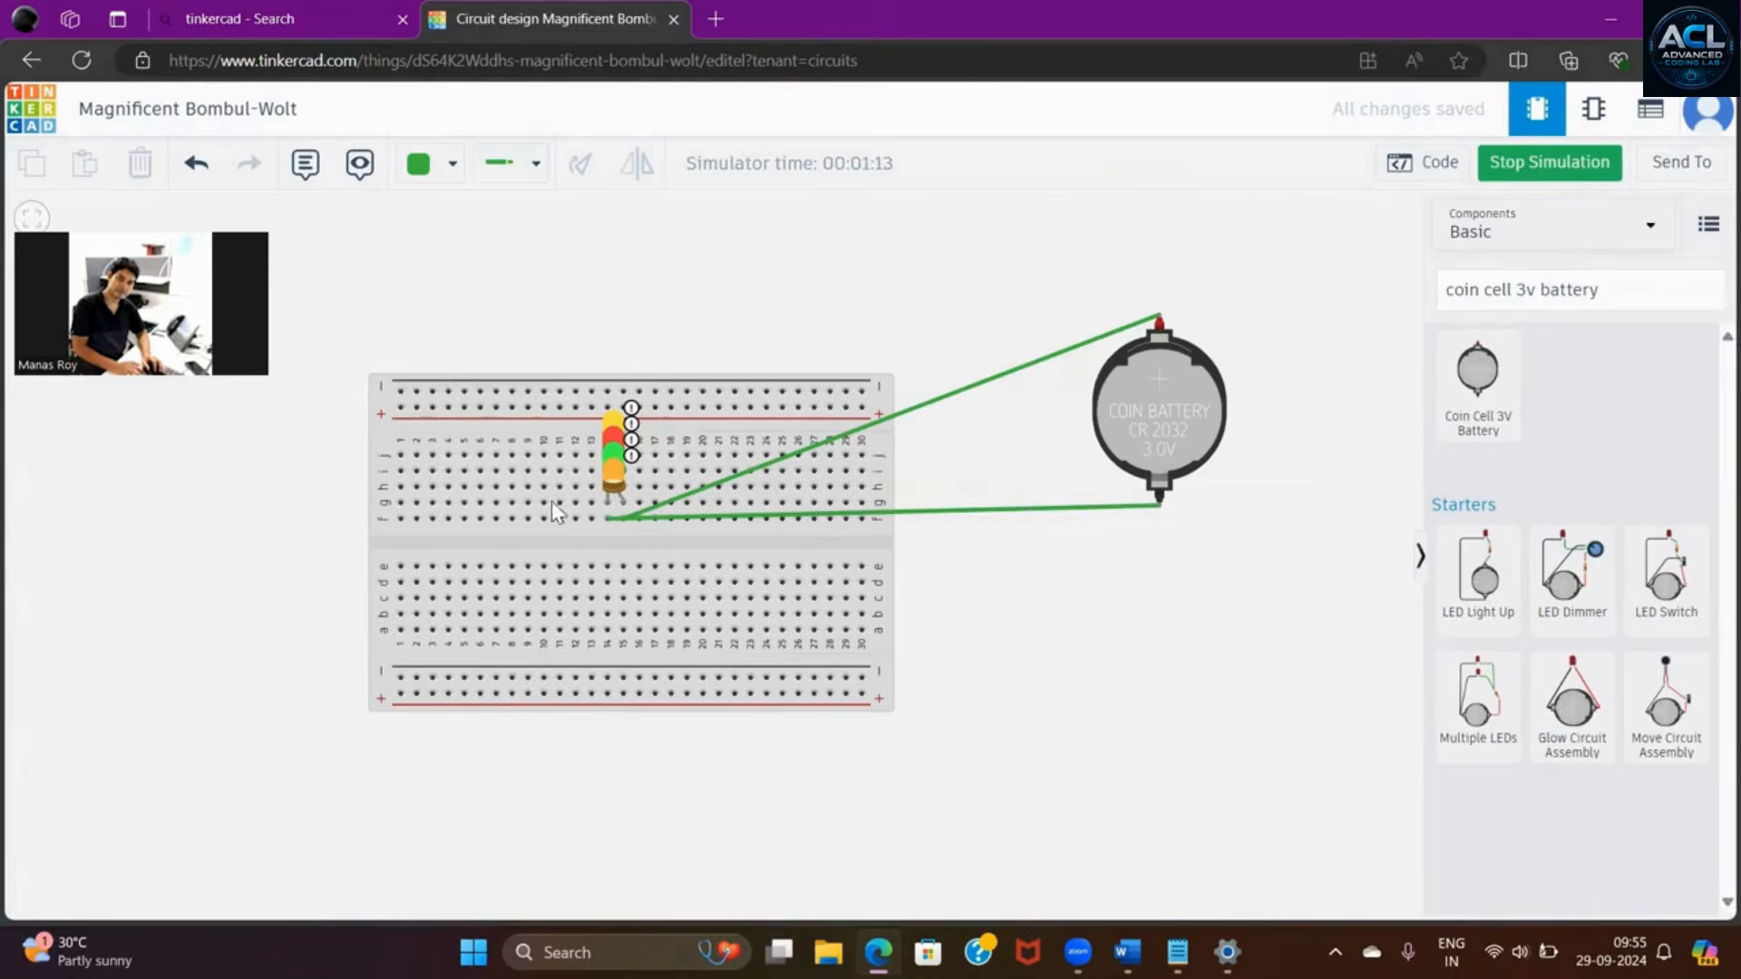
{"action": "mouse_move", "coordinate": [624, 433]}
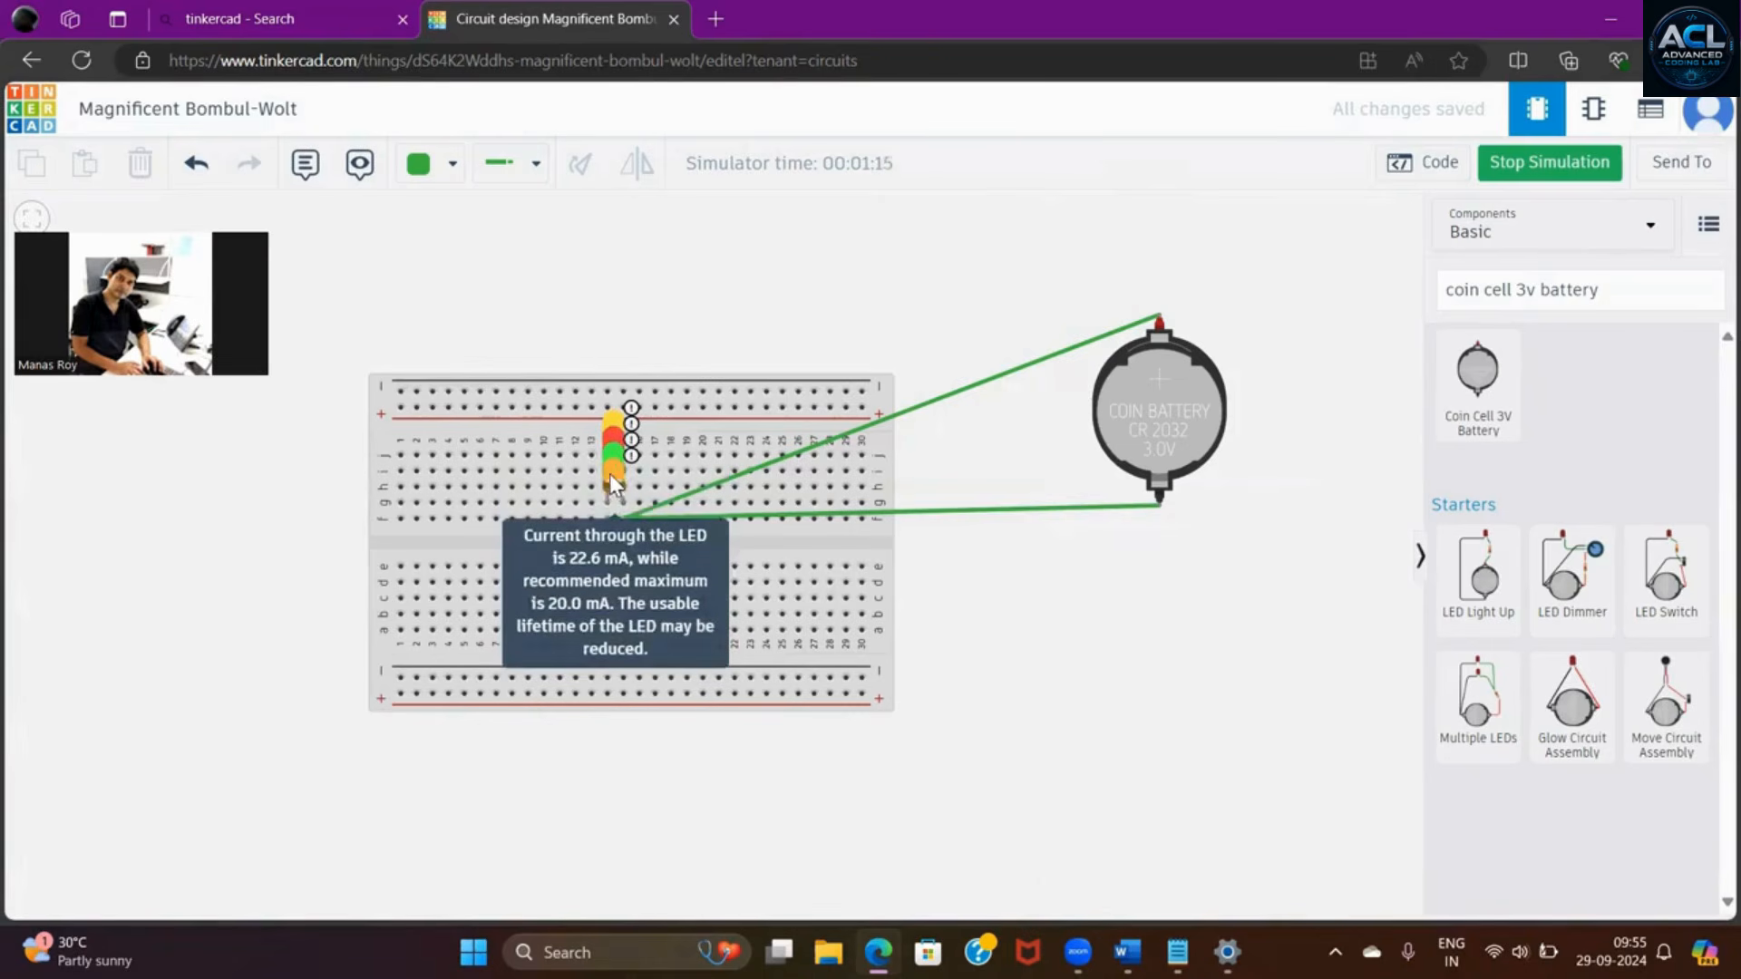